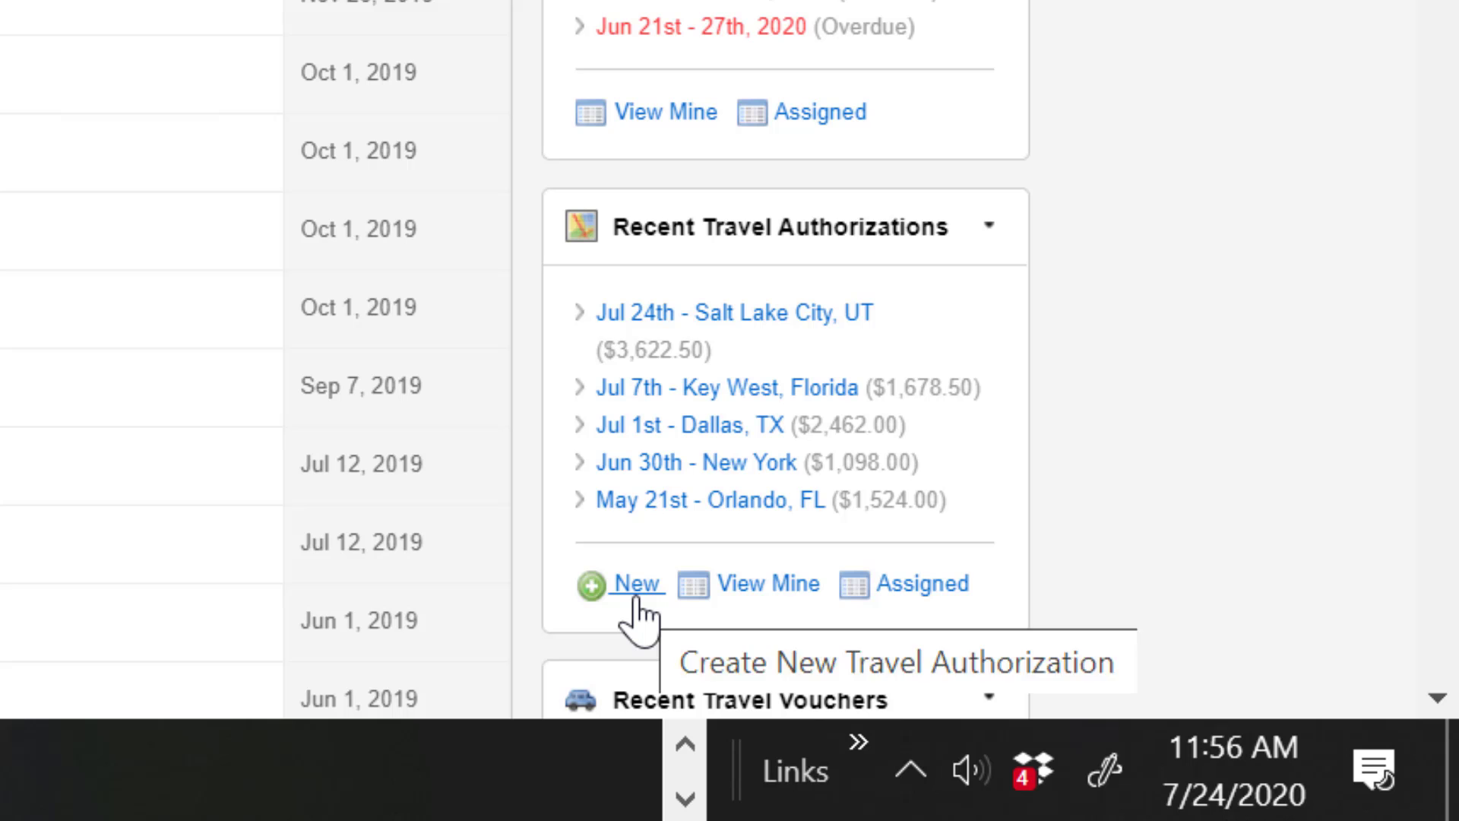
# - Create a new travel authorization and choose GALT as the agency
pyautogui.click(634, 599)
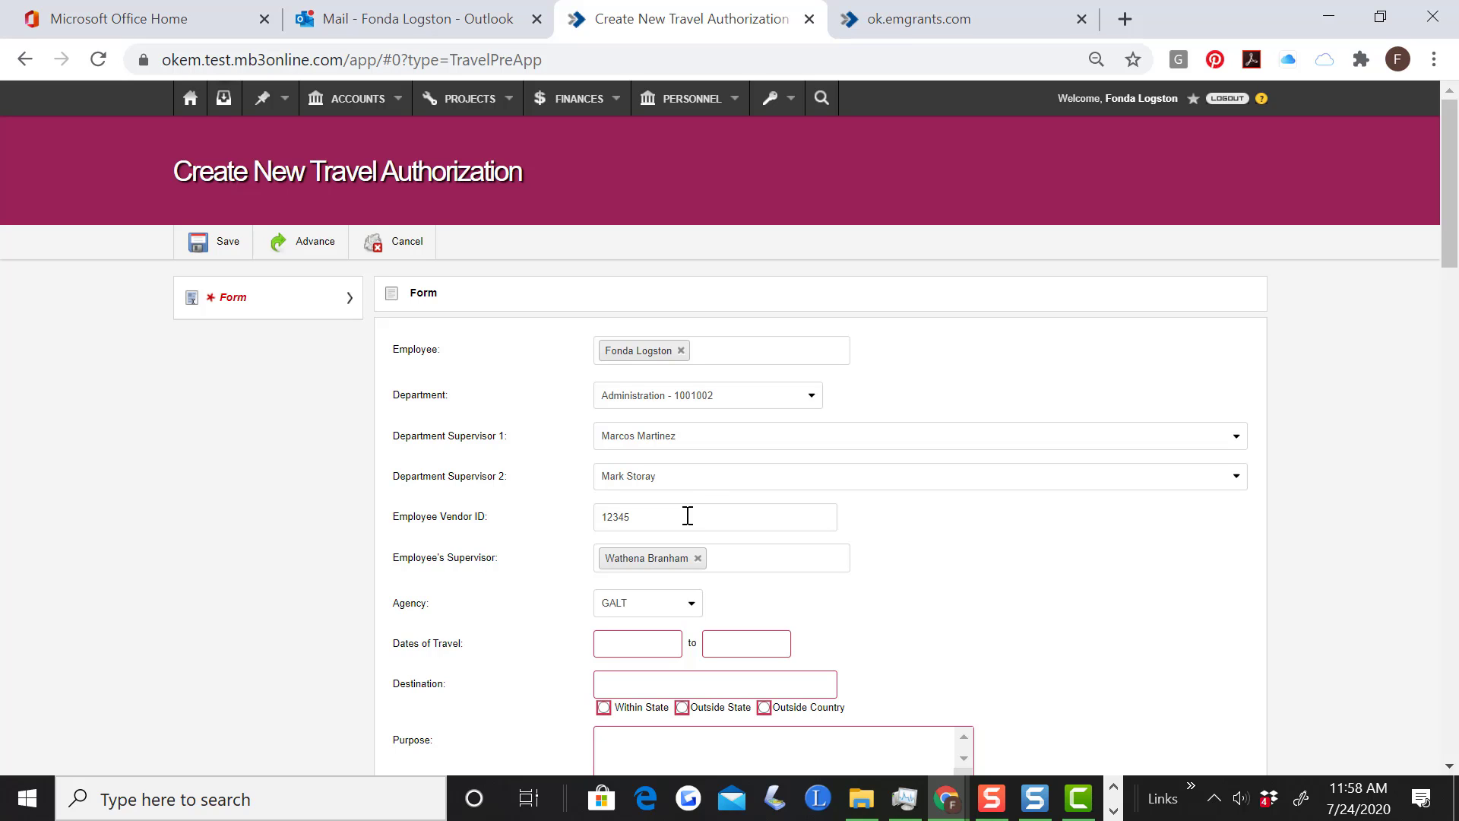
pyautogui.scroll(-3, 514, 511)
pyautogui.click(691, 375)
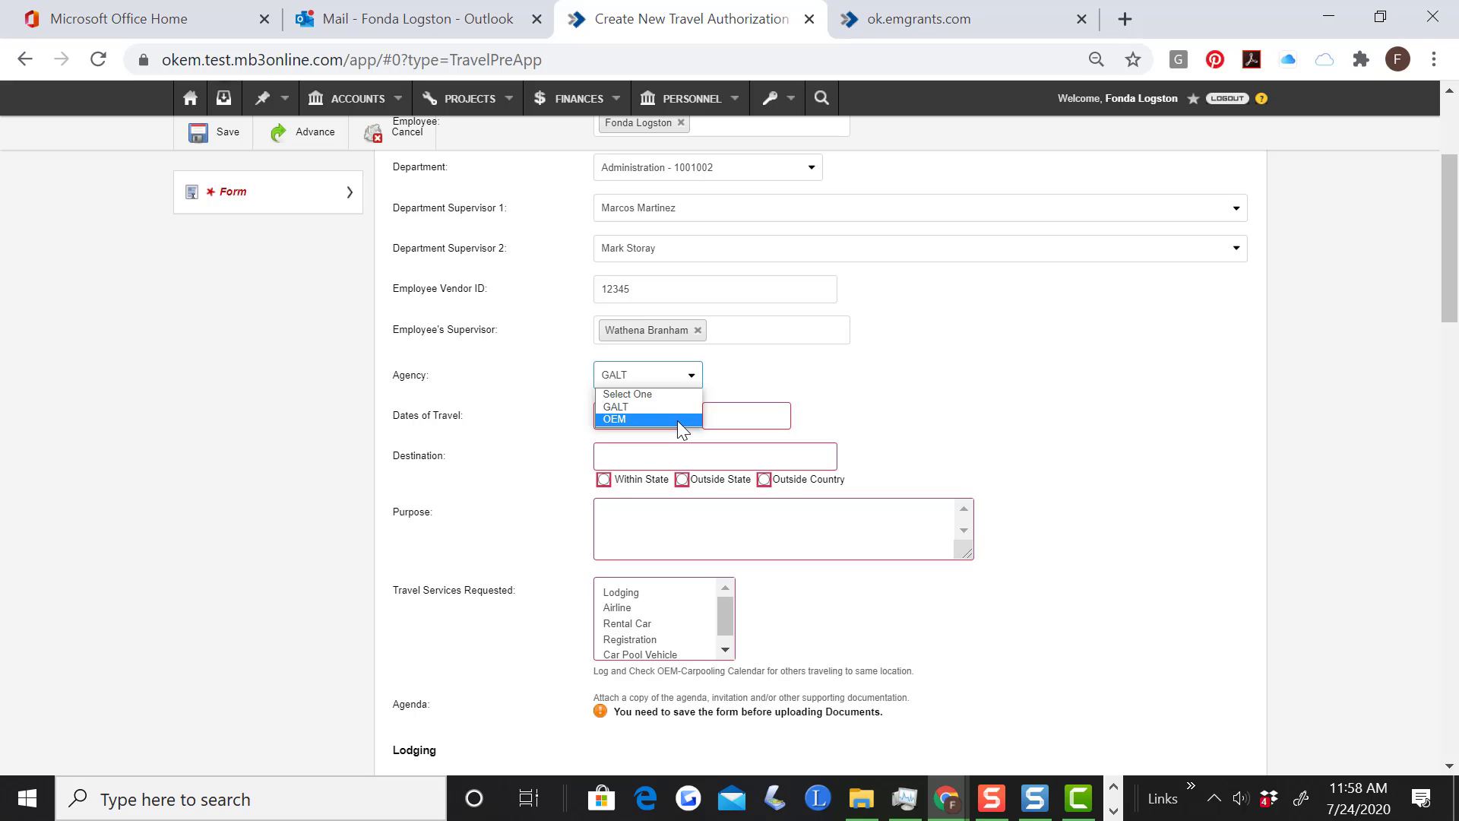
pyautogui.click(680, 405)
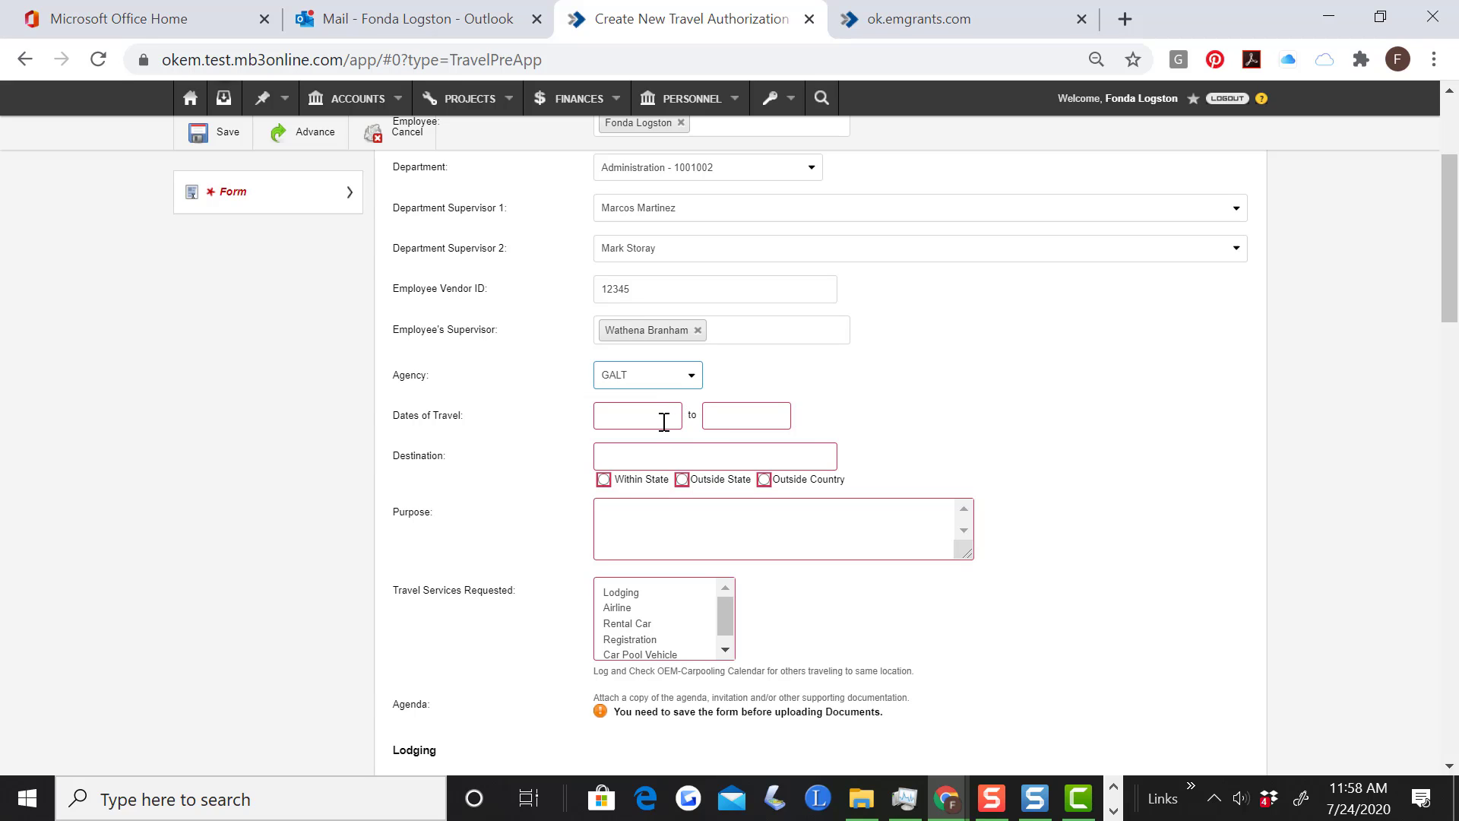
# - Set the dates of travel to Aug 2, 2020 through Aug 7, 2020
pyautogui.click(663, 421)
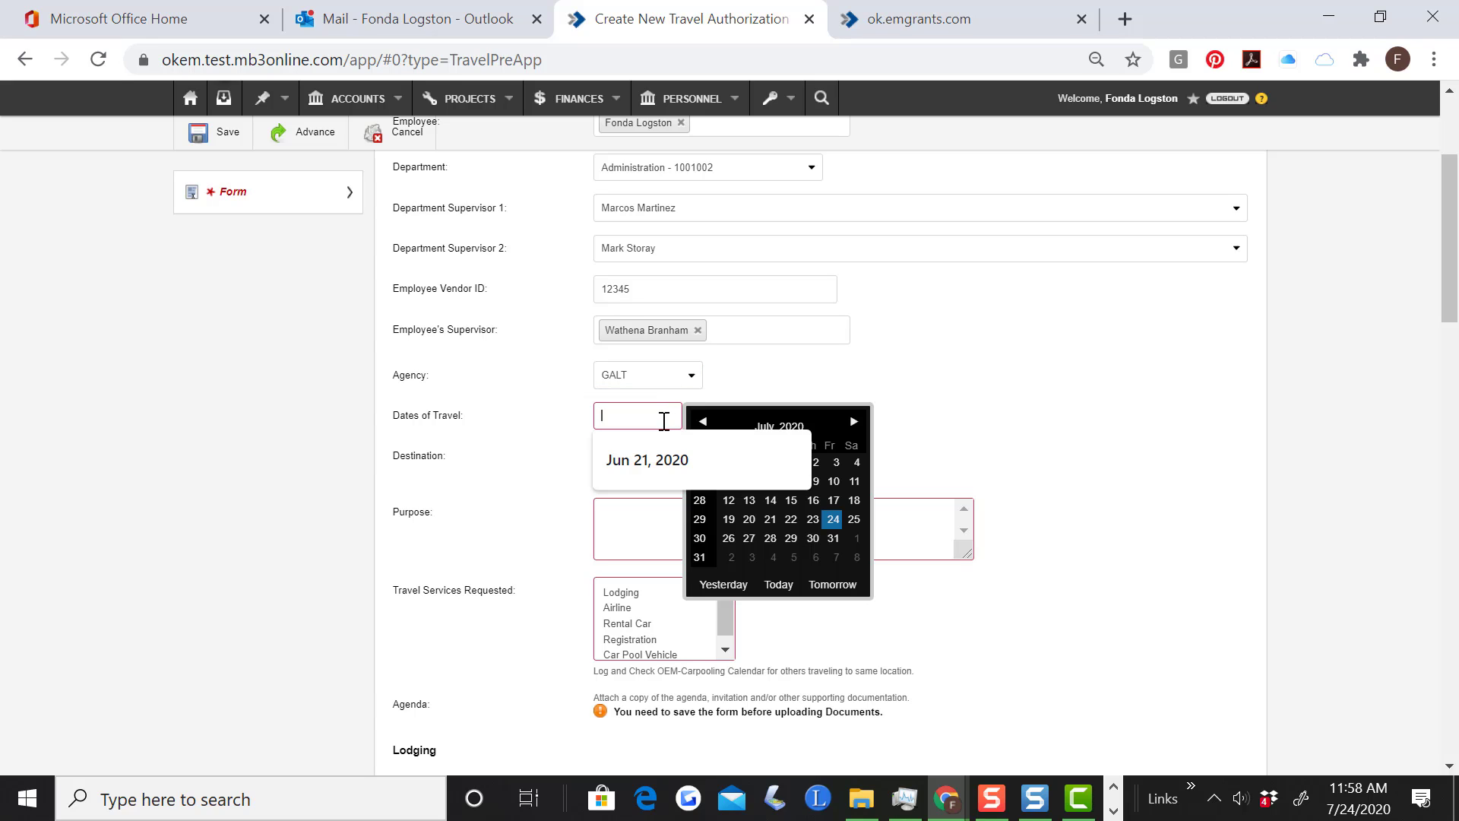
pyautogui.click(727, 559)
pyautogui.click(769, 418)
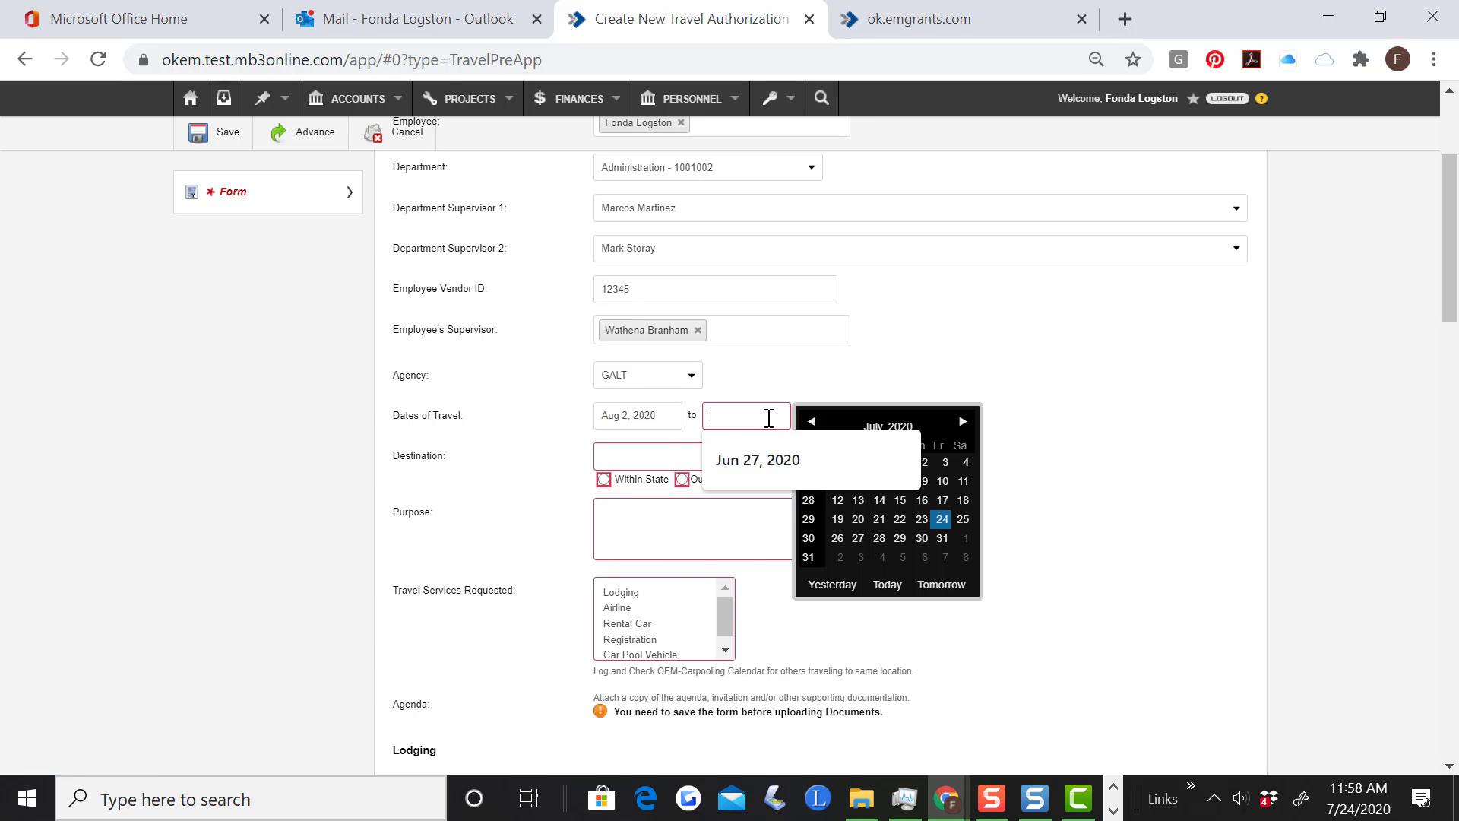
pyautogui.click(942, 556)
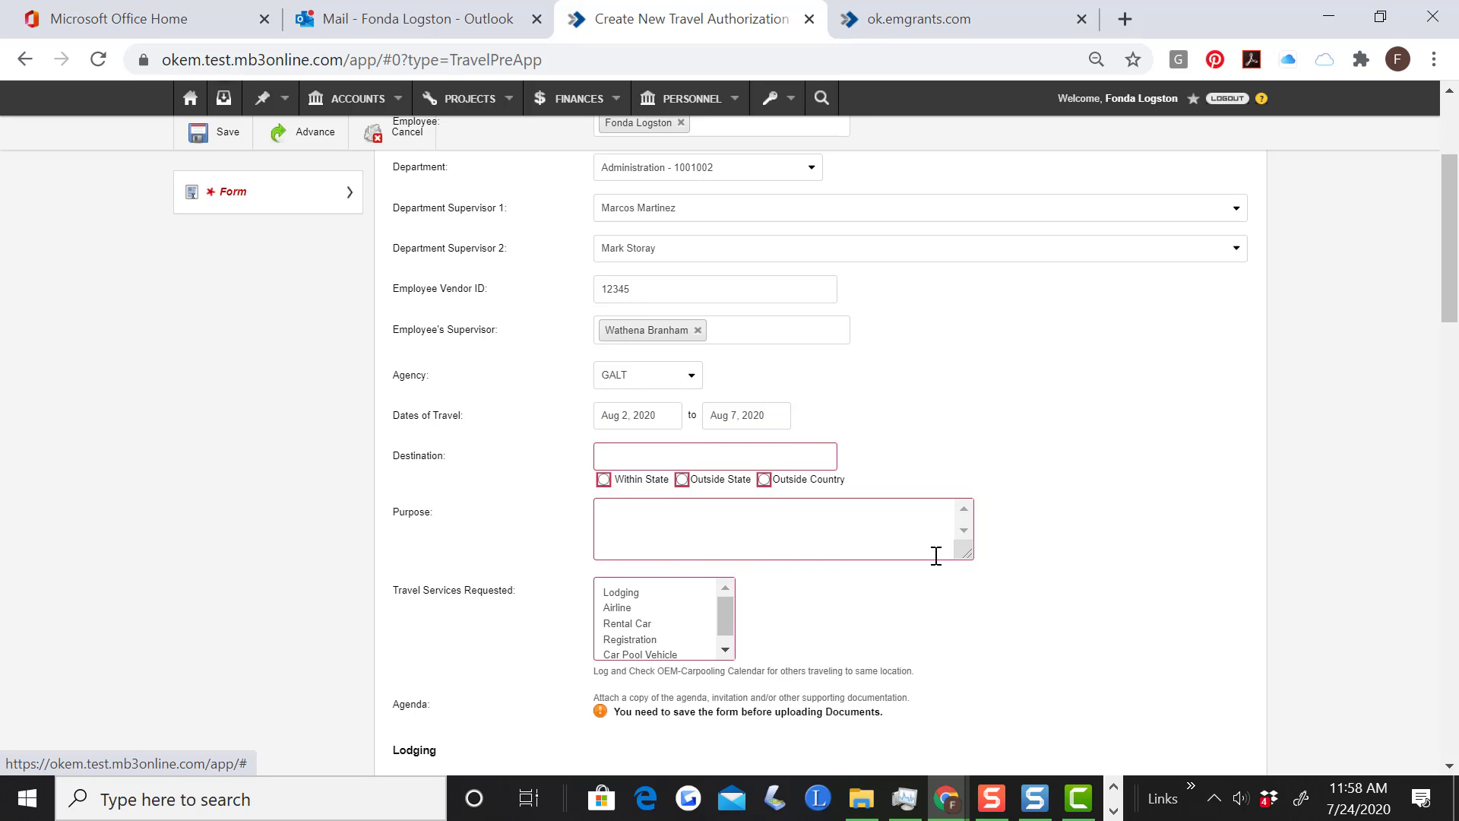
# - Enter Dallas, TX as an Outside State destination, with the purpose "To attend FEMA Training for Region 6."
pyautogui.click(663, 458)
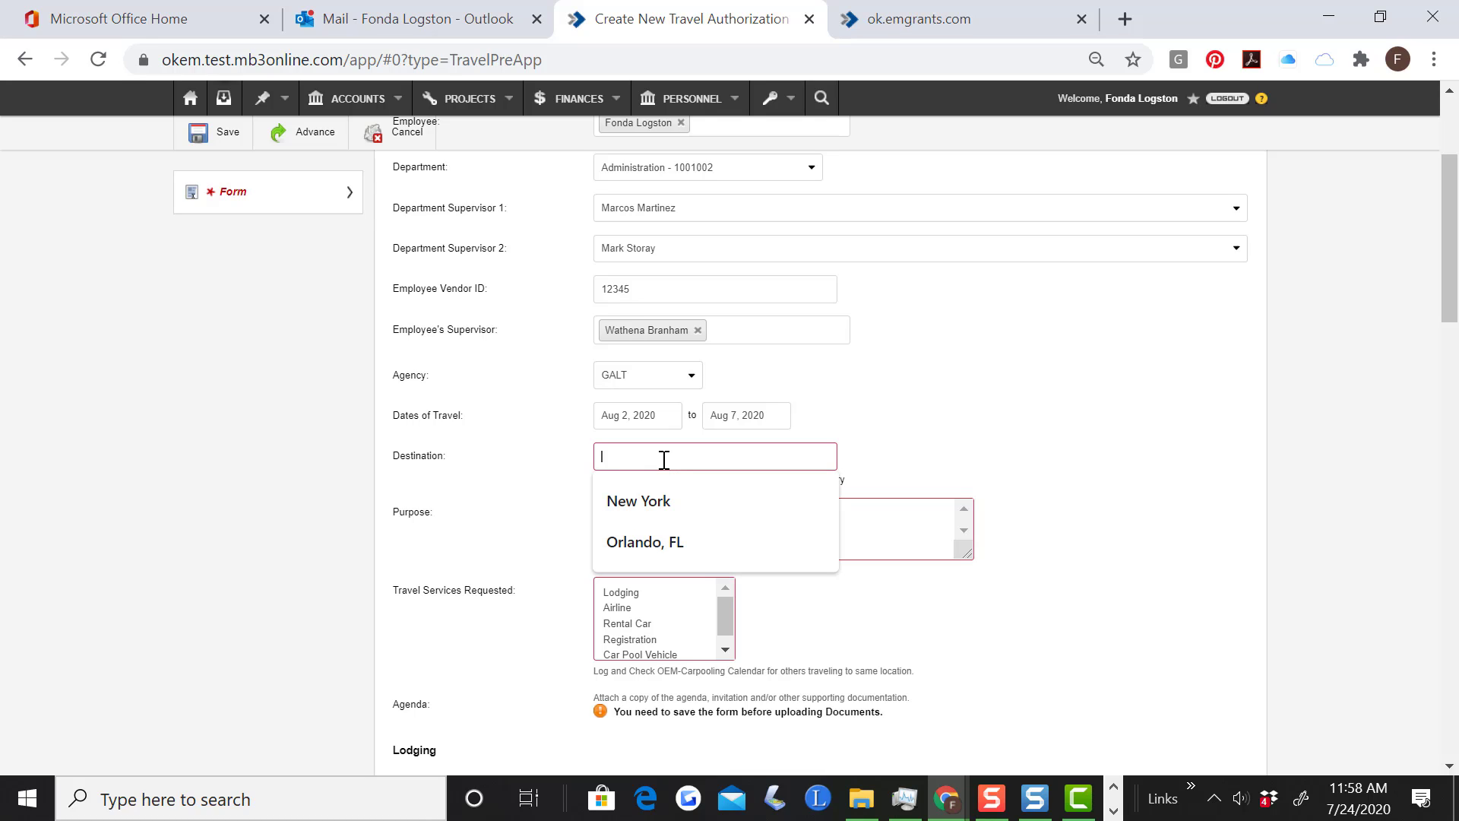
pyautogui.write('Dallas, TX')
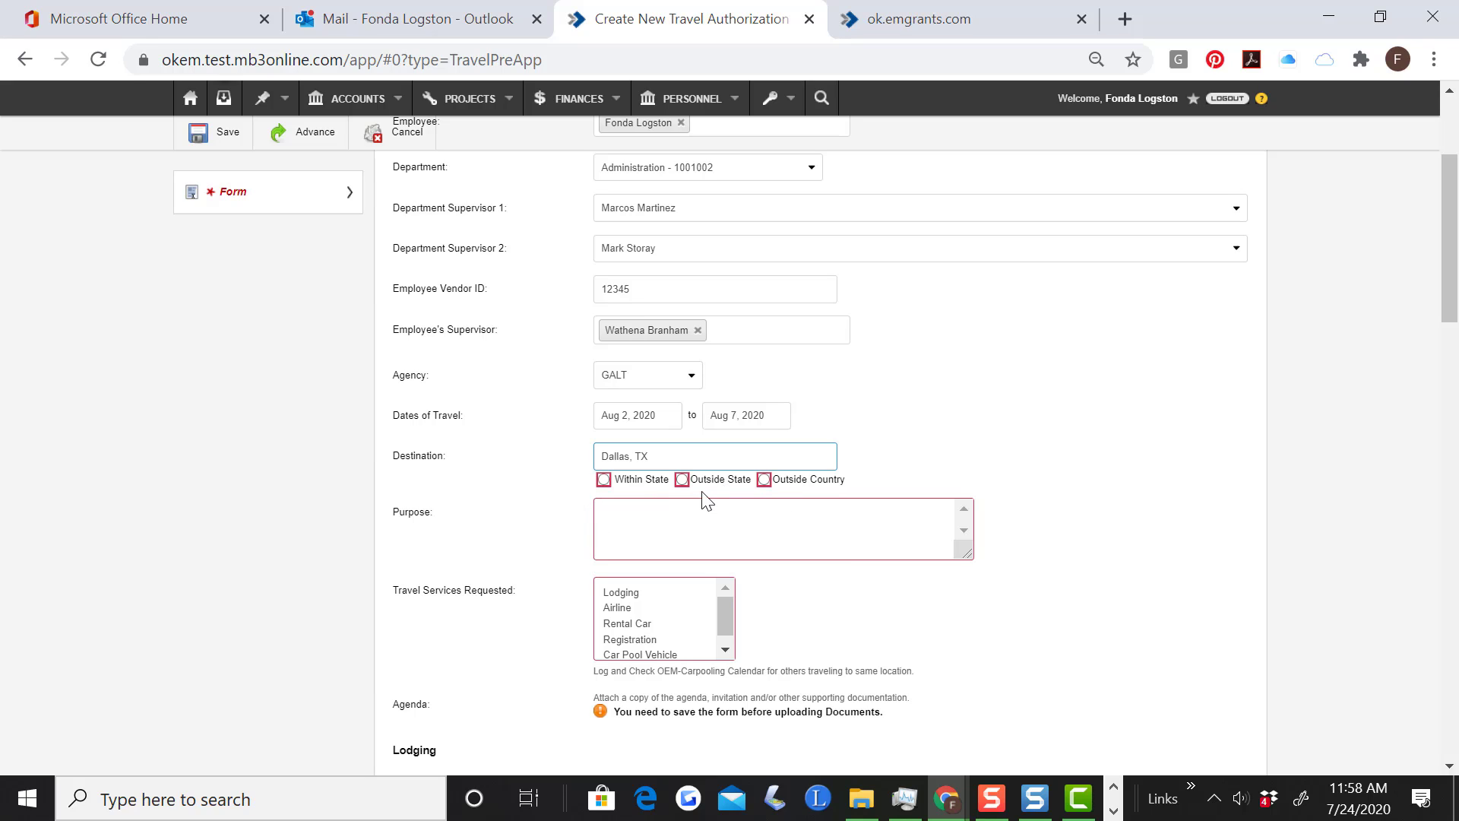
pyautogui.click(682, 479)
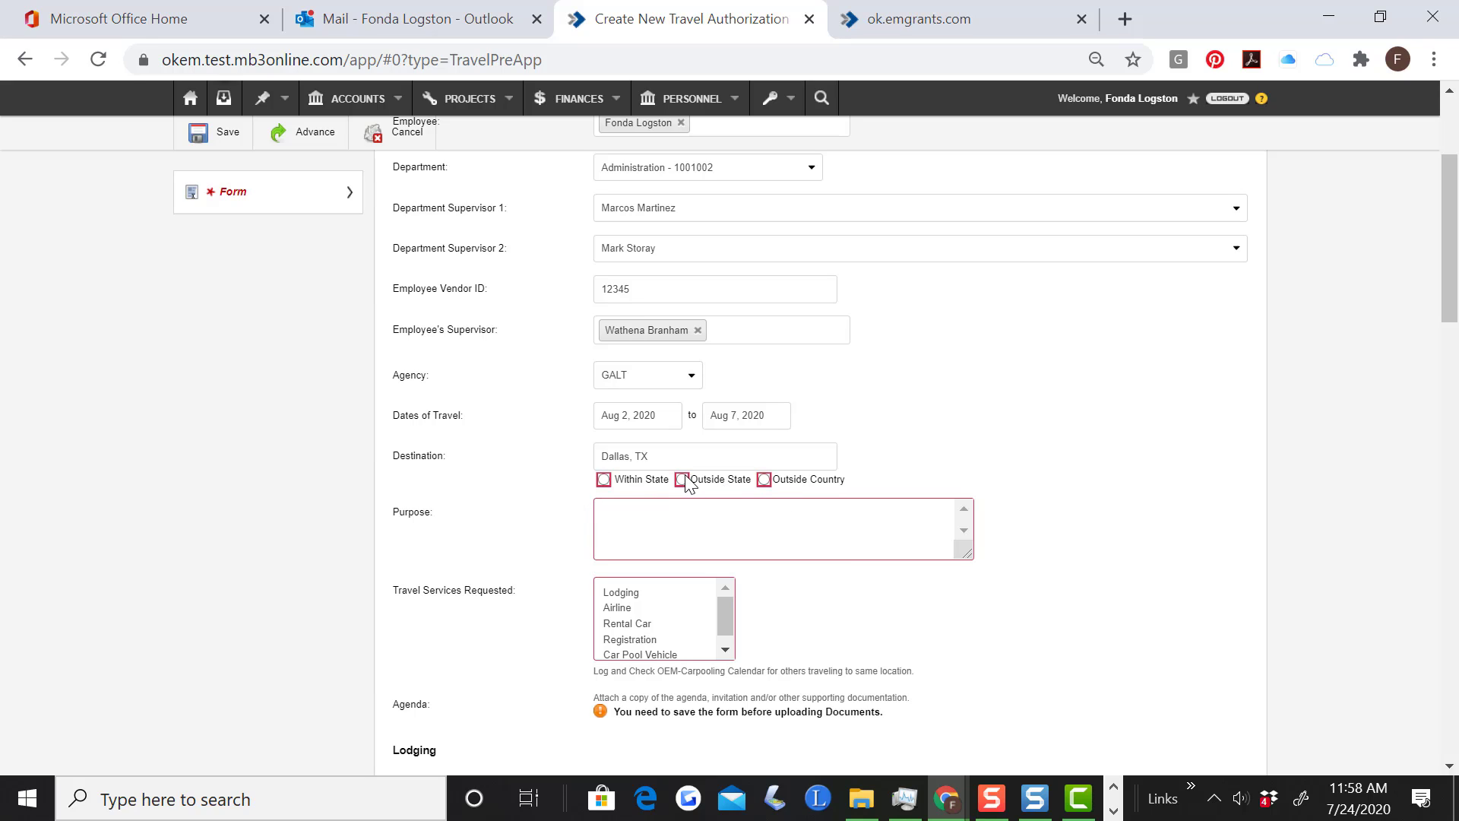
pyautogui.click(650, 525)
pyautogui.write('To')
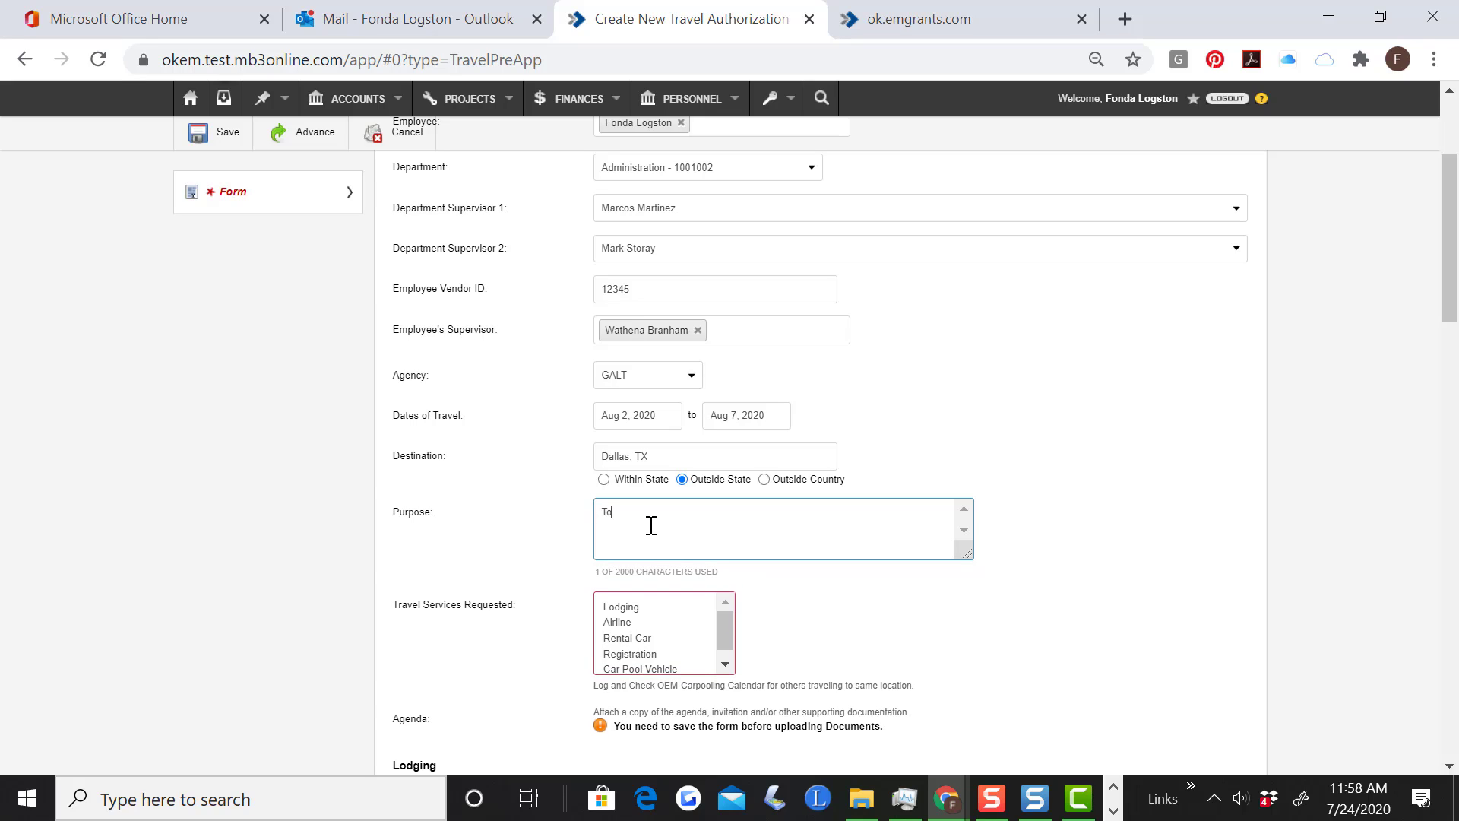
pyautogui.write(' attend FEMA Training for Region 6.')
# - Request the Lodging, Airline, Rental Car and Registration travel services and save the form
pyautogui.scroll(-2, 646, 532)
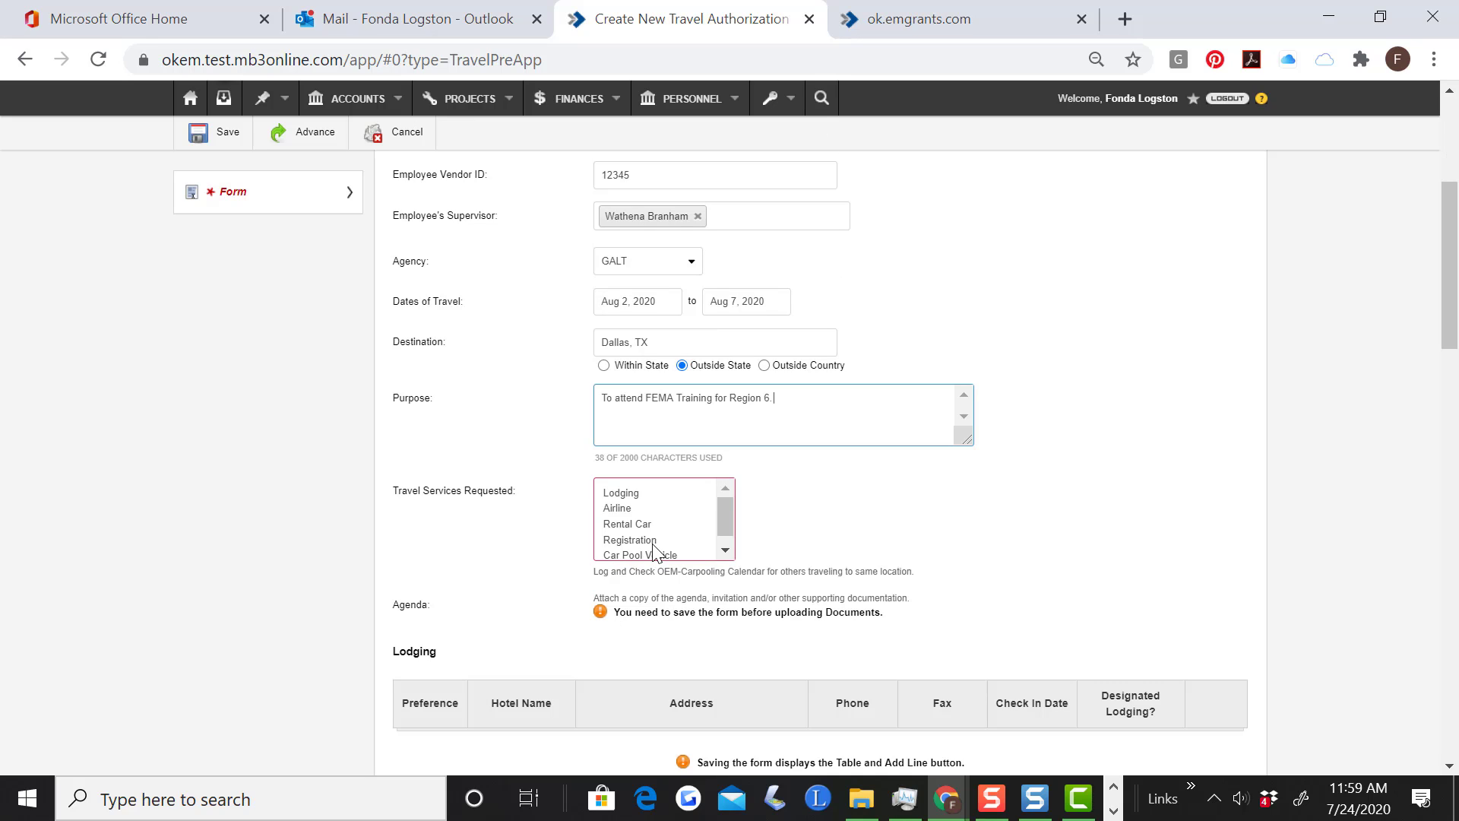
pyautogui.click(643, 494)
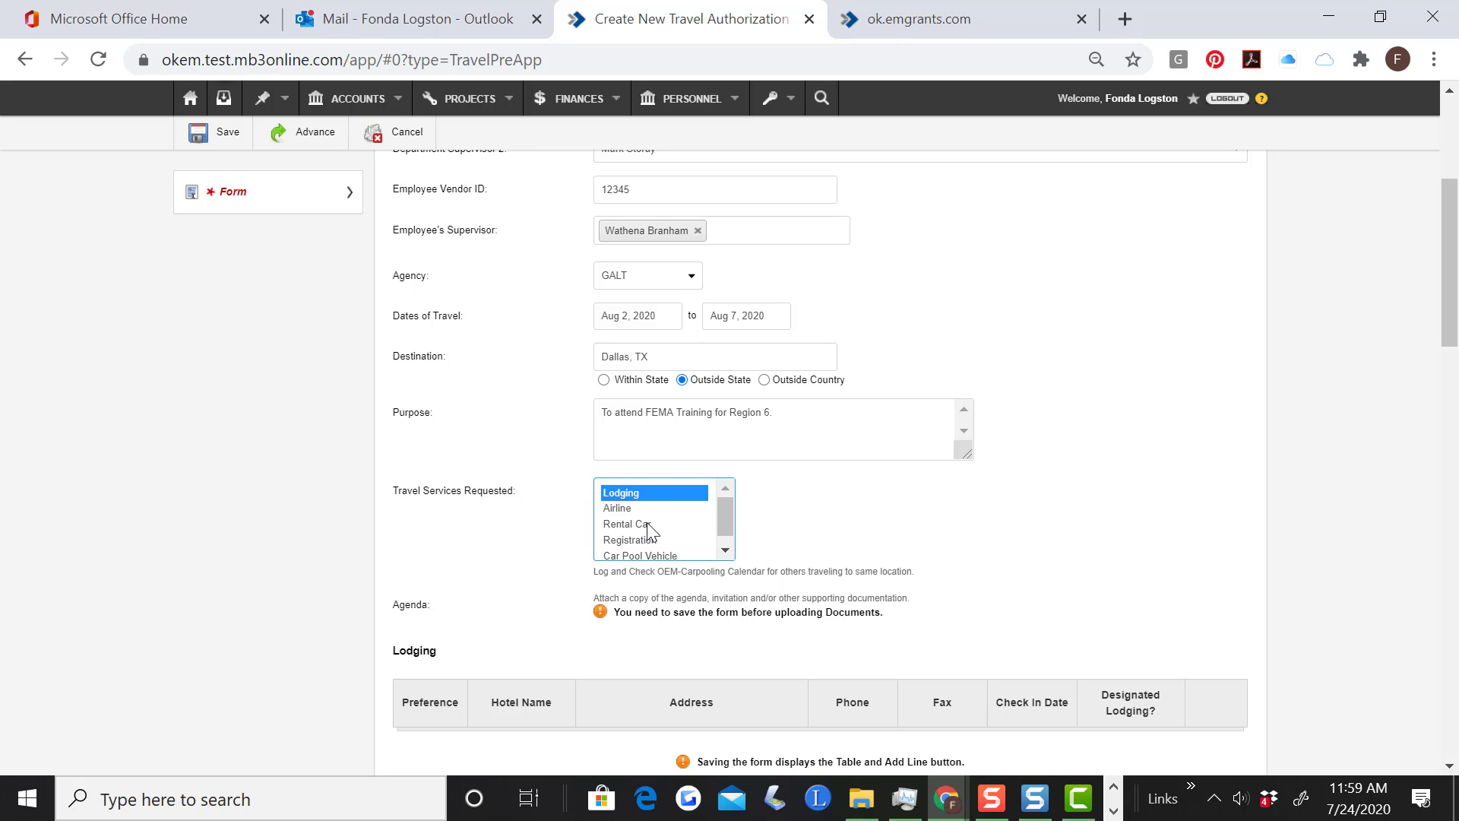
pyautogui.keyDown('ctrl'); pyautogui.click(631, 508); pyautogui.keyUp('ctrl')
pyautogui.keyDown('ctrl'); pyautogui.click(643, 538); pyautogui.keyUp('ctrl')
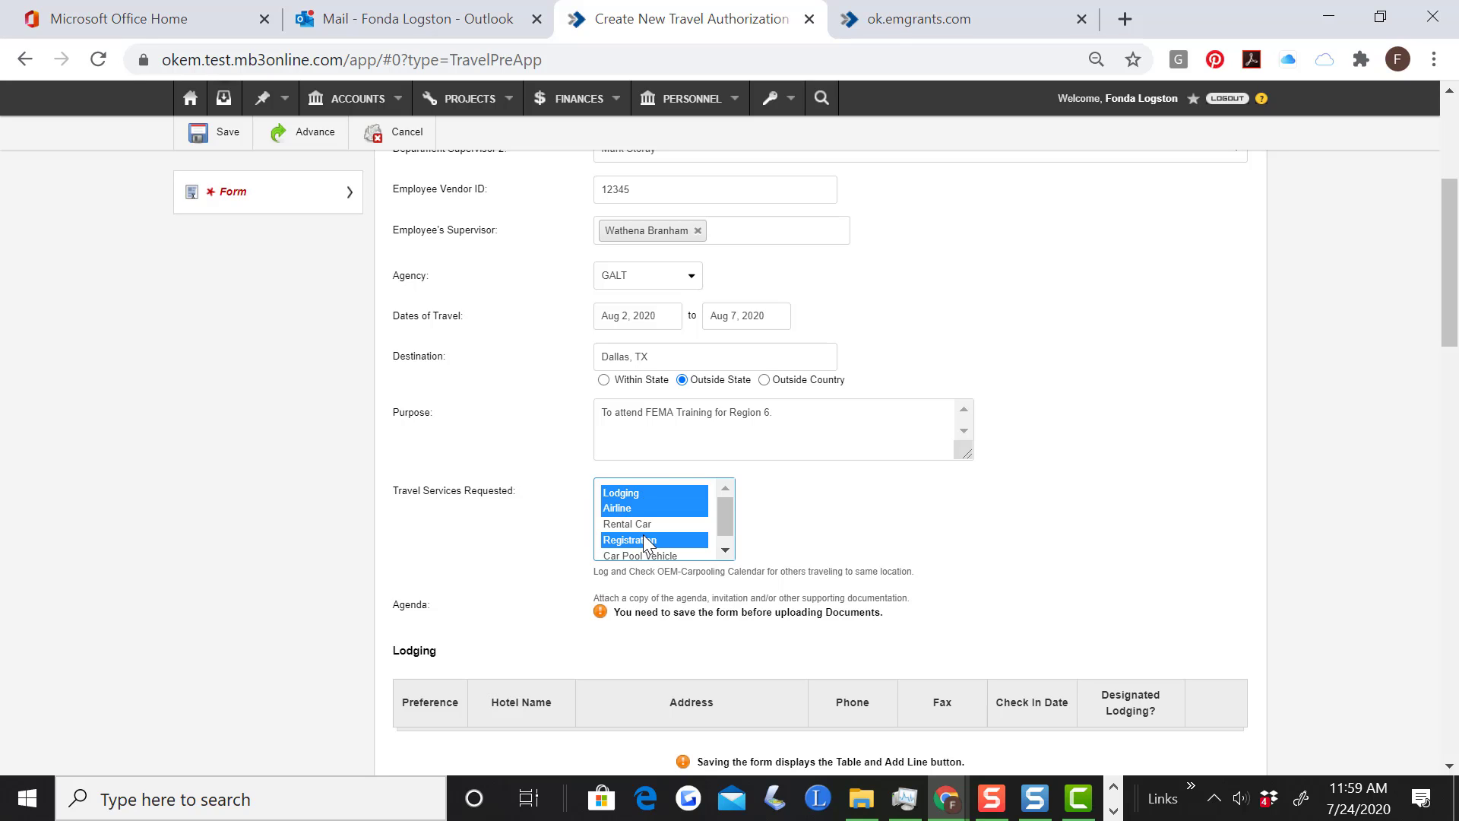
pyautogui.keyDown('ctrl'); pyautogui.click(641, 523); pyautogui.keyUp('ctrl')
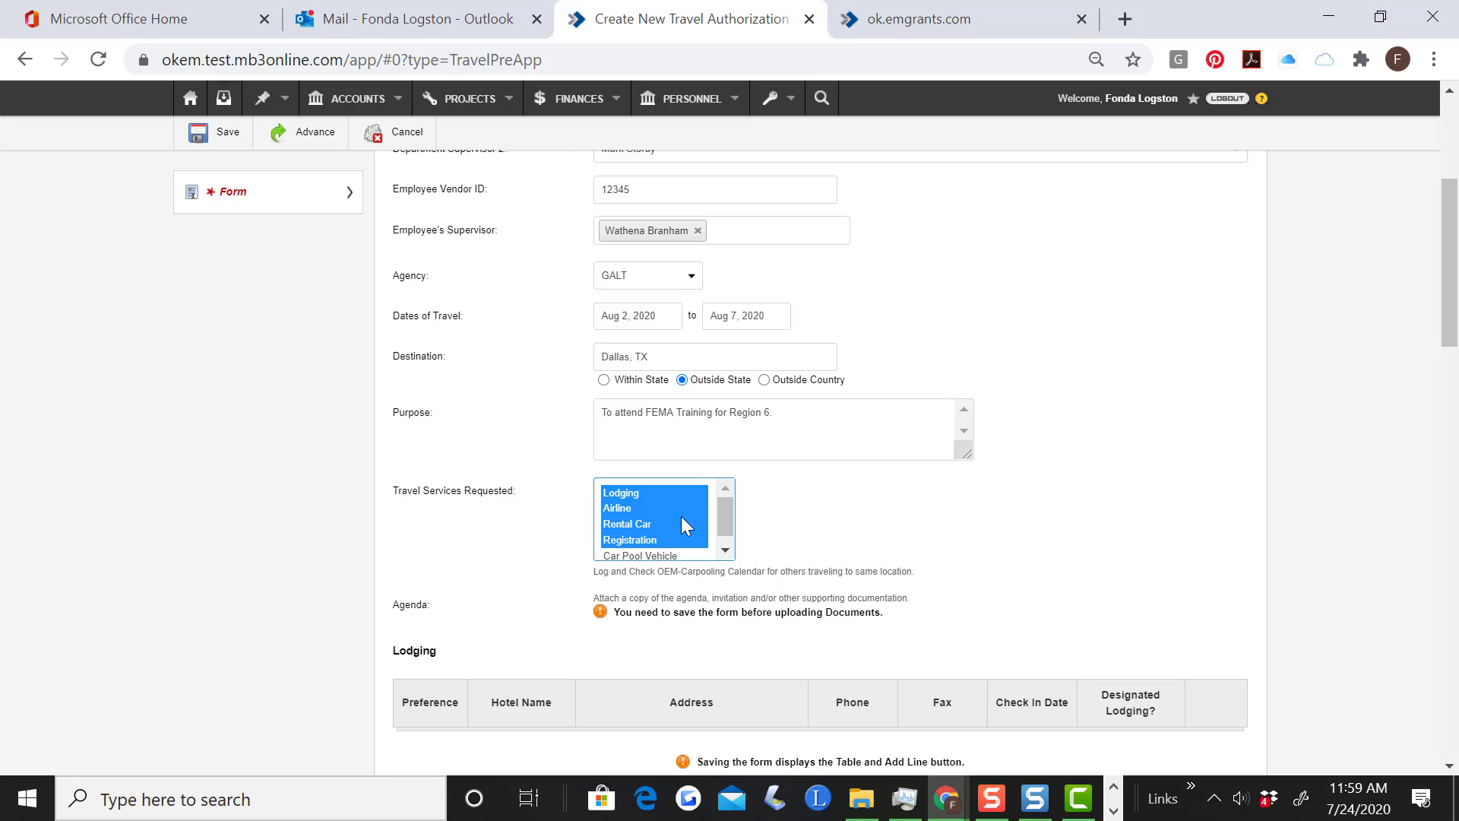
pyautogui.scroll(-2, 553, 558)
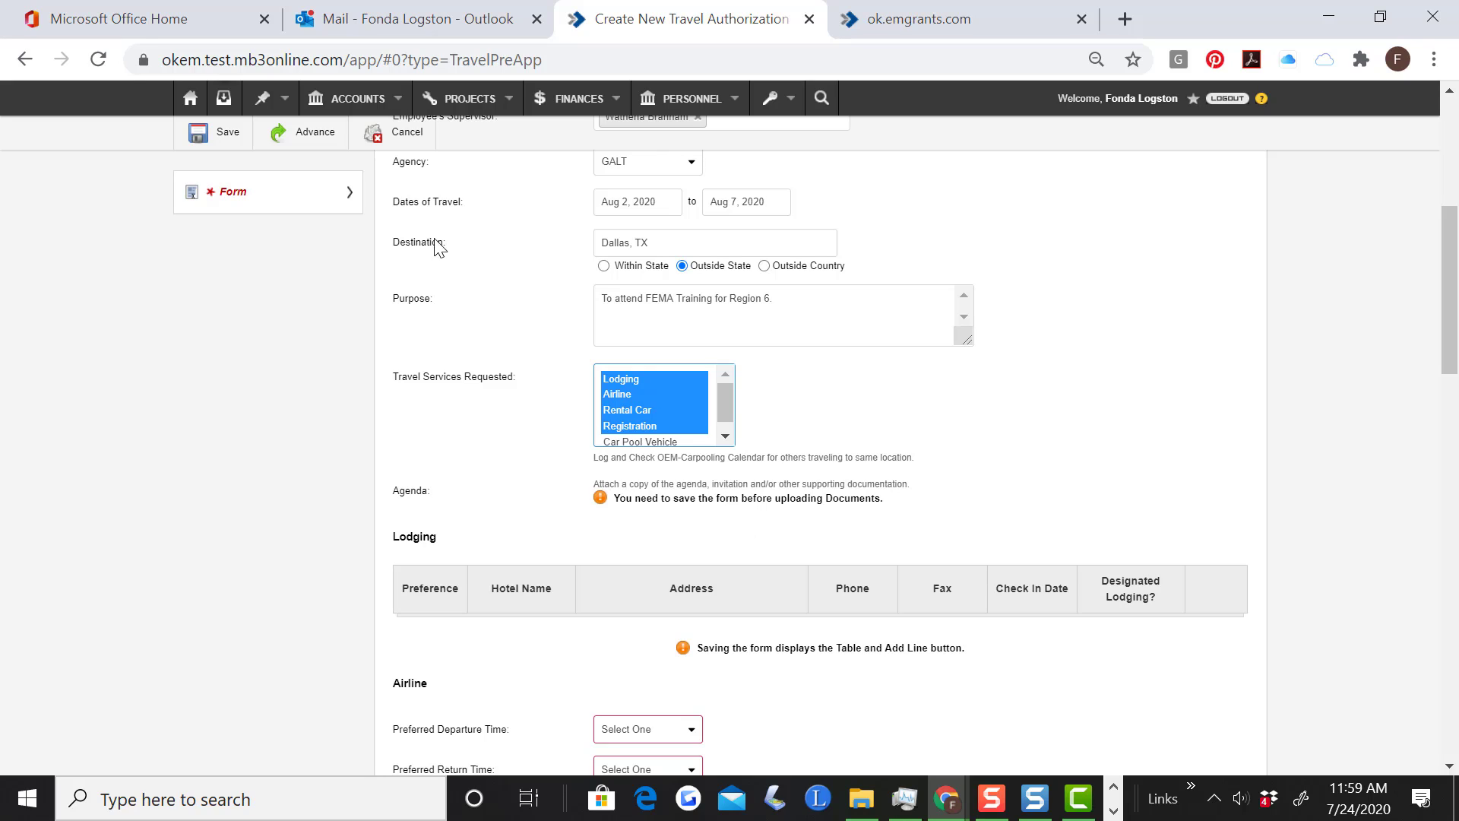
pyautogui.click(223, 143)
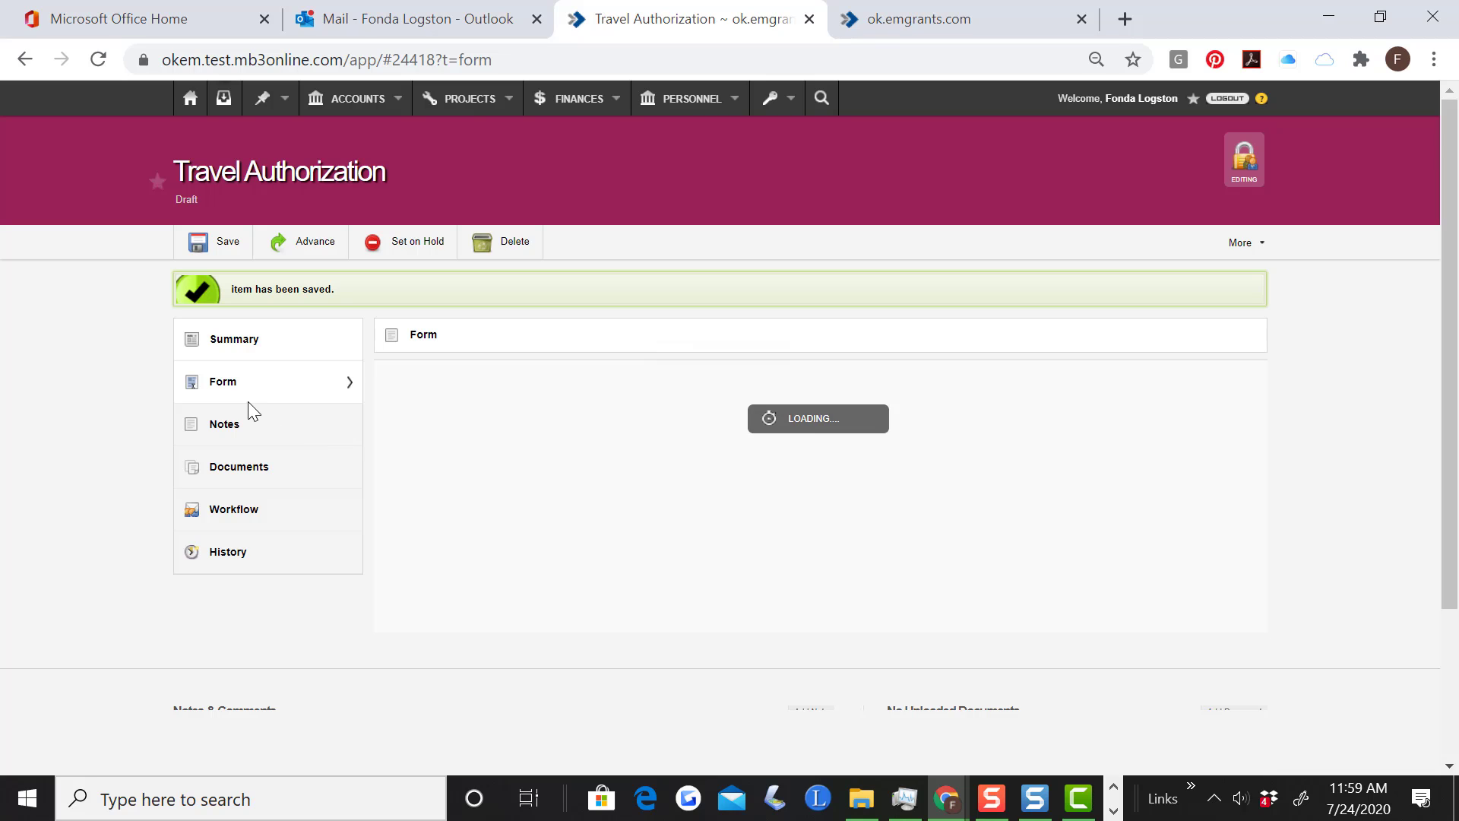
# - Upload the "x.x.x Travel Request Process" document from Downloads as the Agenda attachment
pyautogui.scroll(-5, 729, 478)
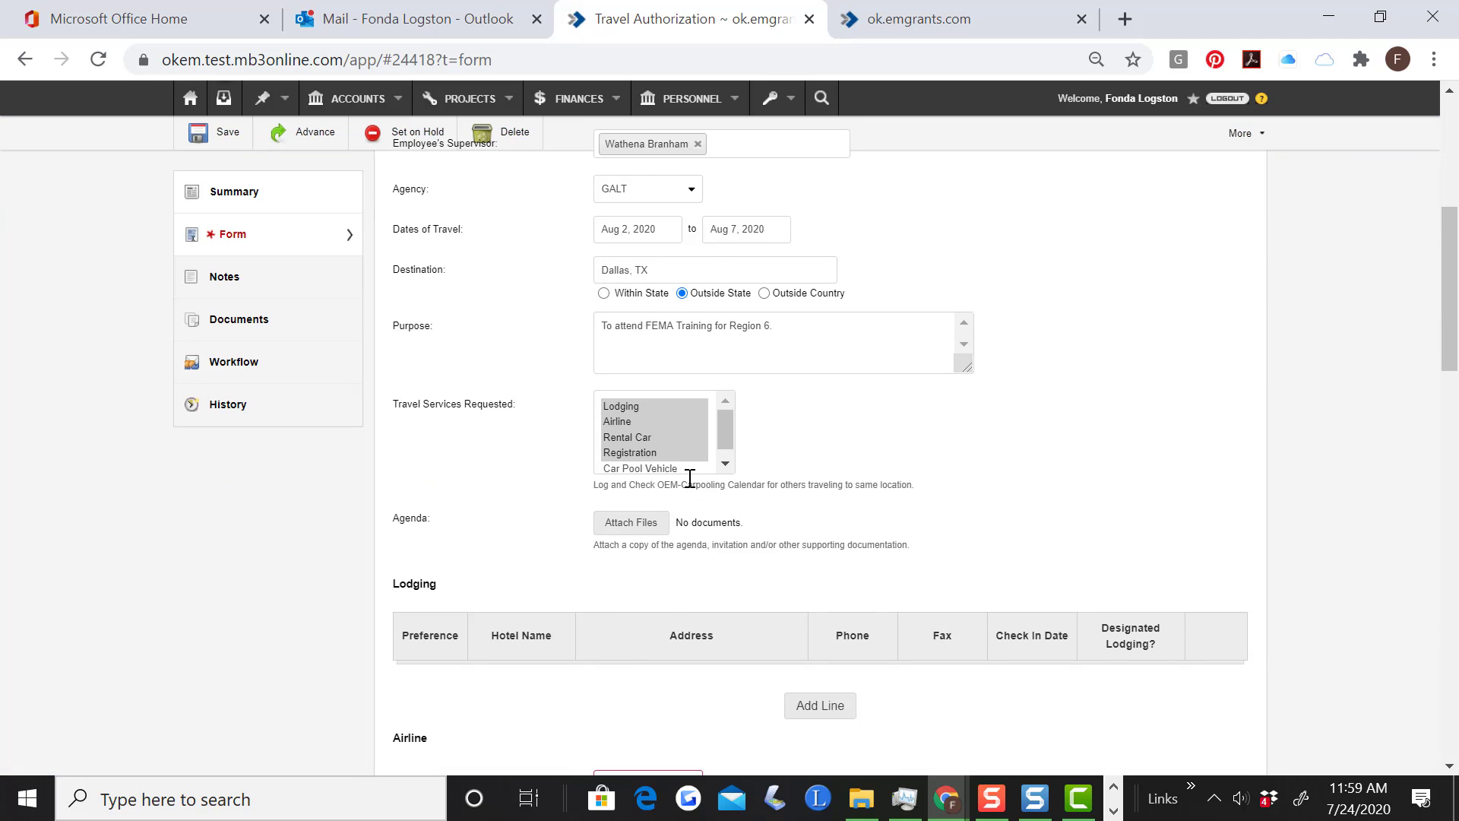
pyautogui.click(639, 528)
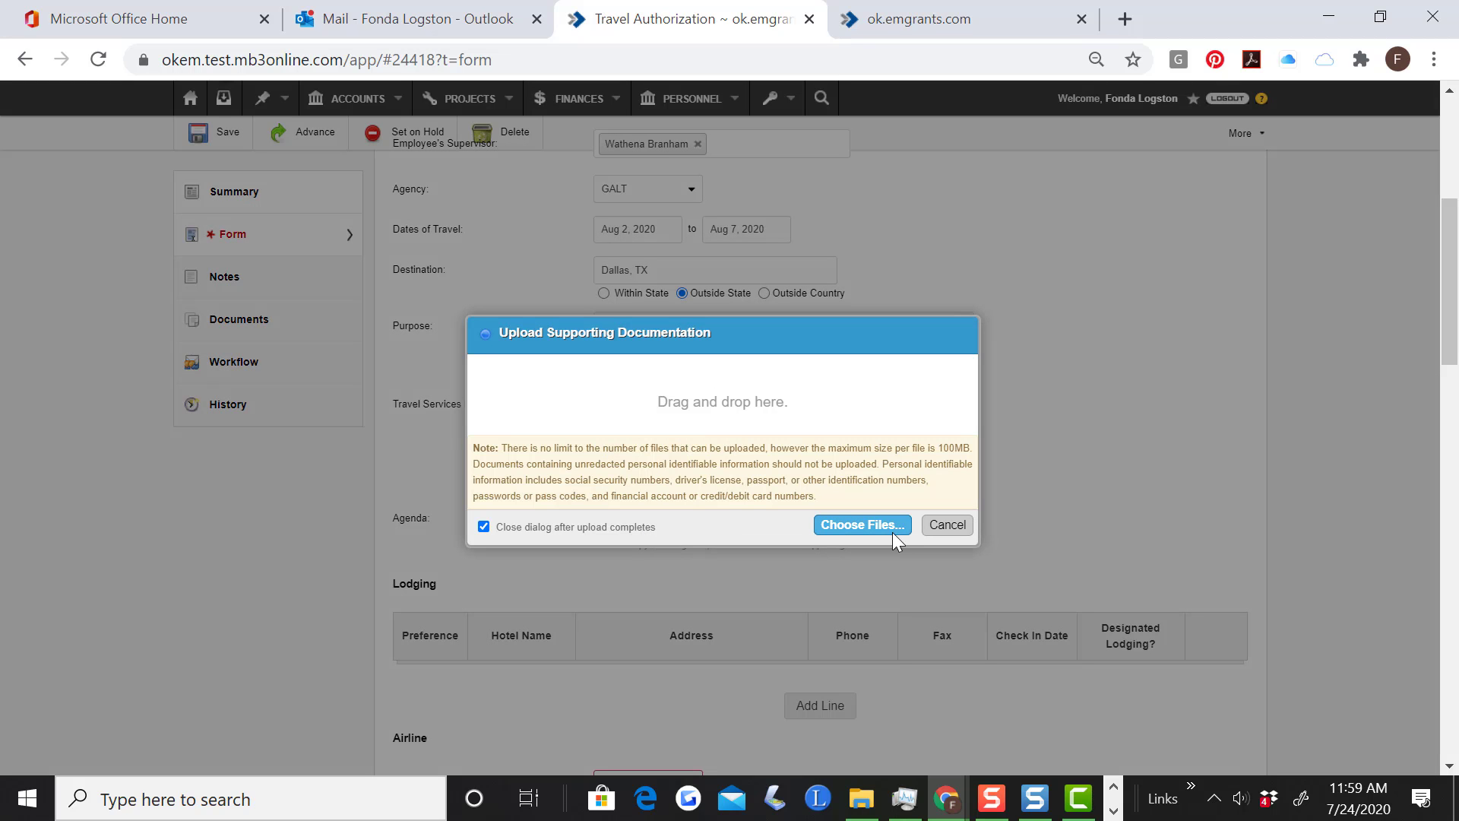
pyautogui.click(877, 527)
pyautogui.click(431, 304)
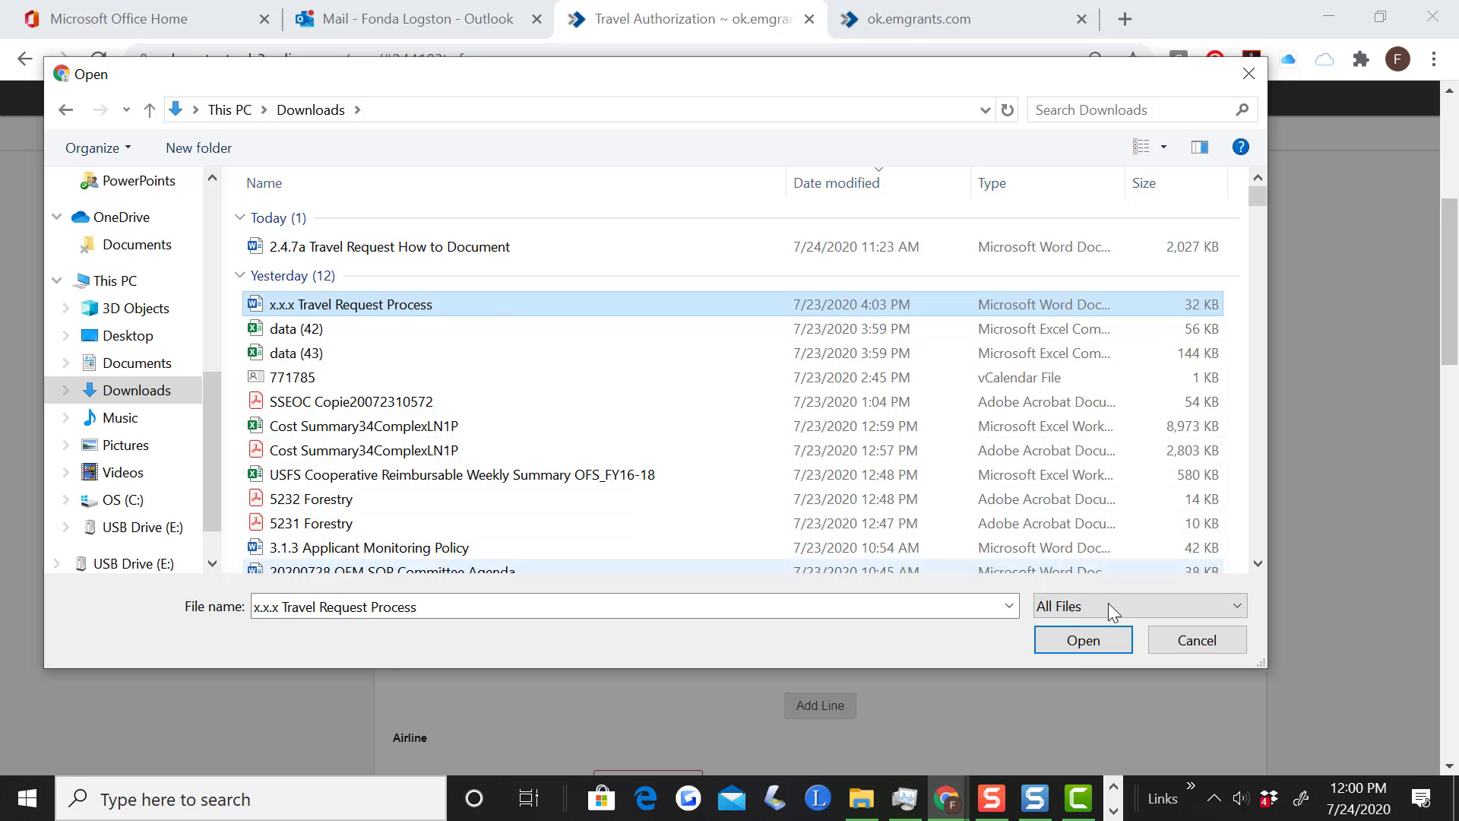
pyautogui.click(1085, 642)
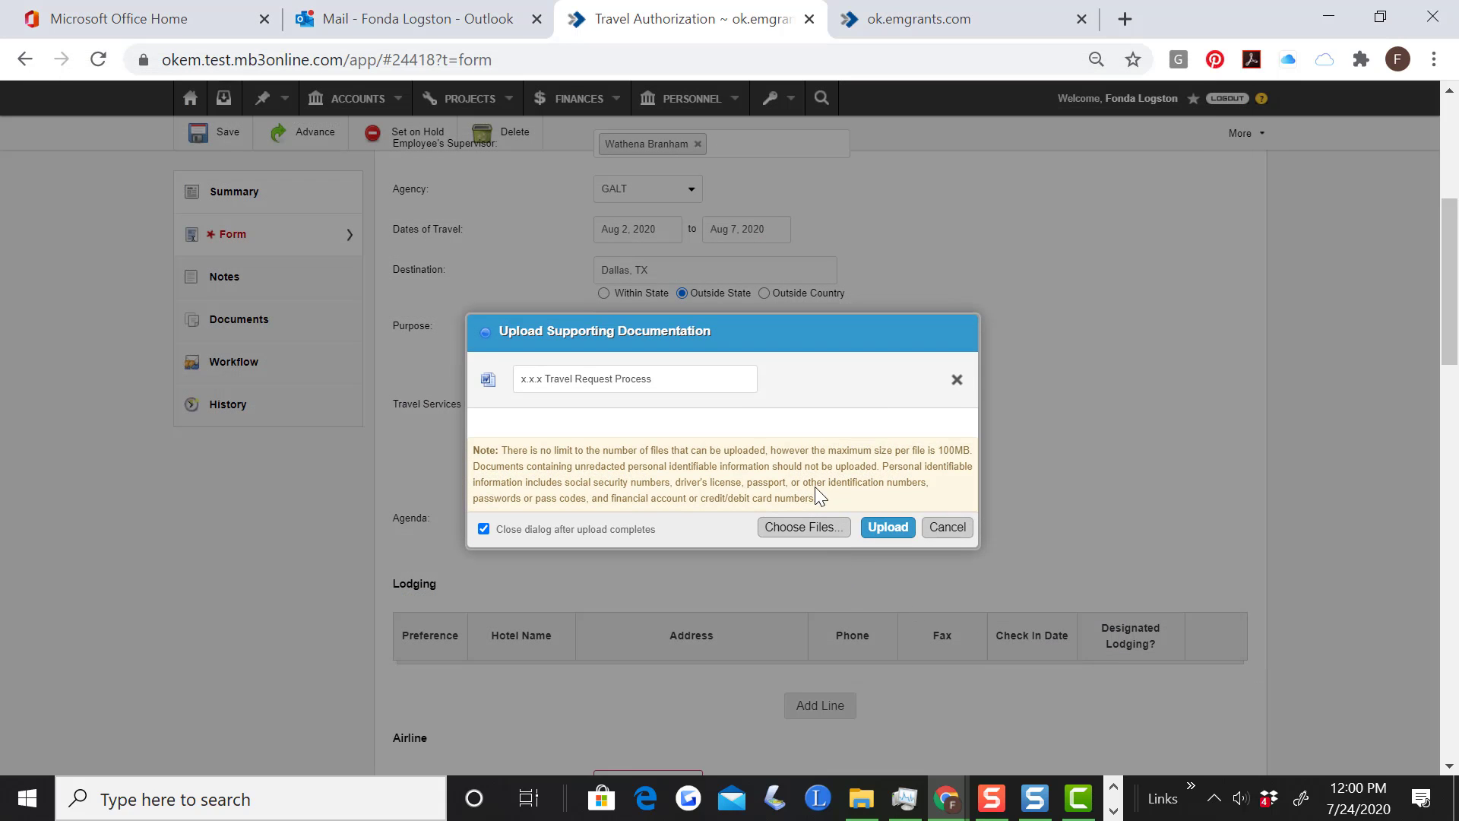
pyautogui.click(888, 526)
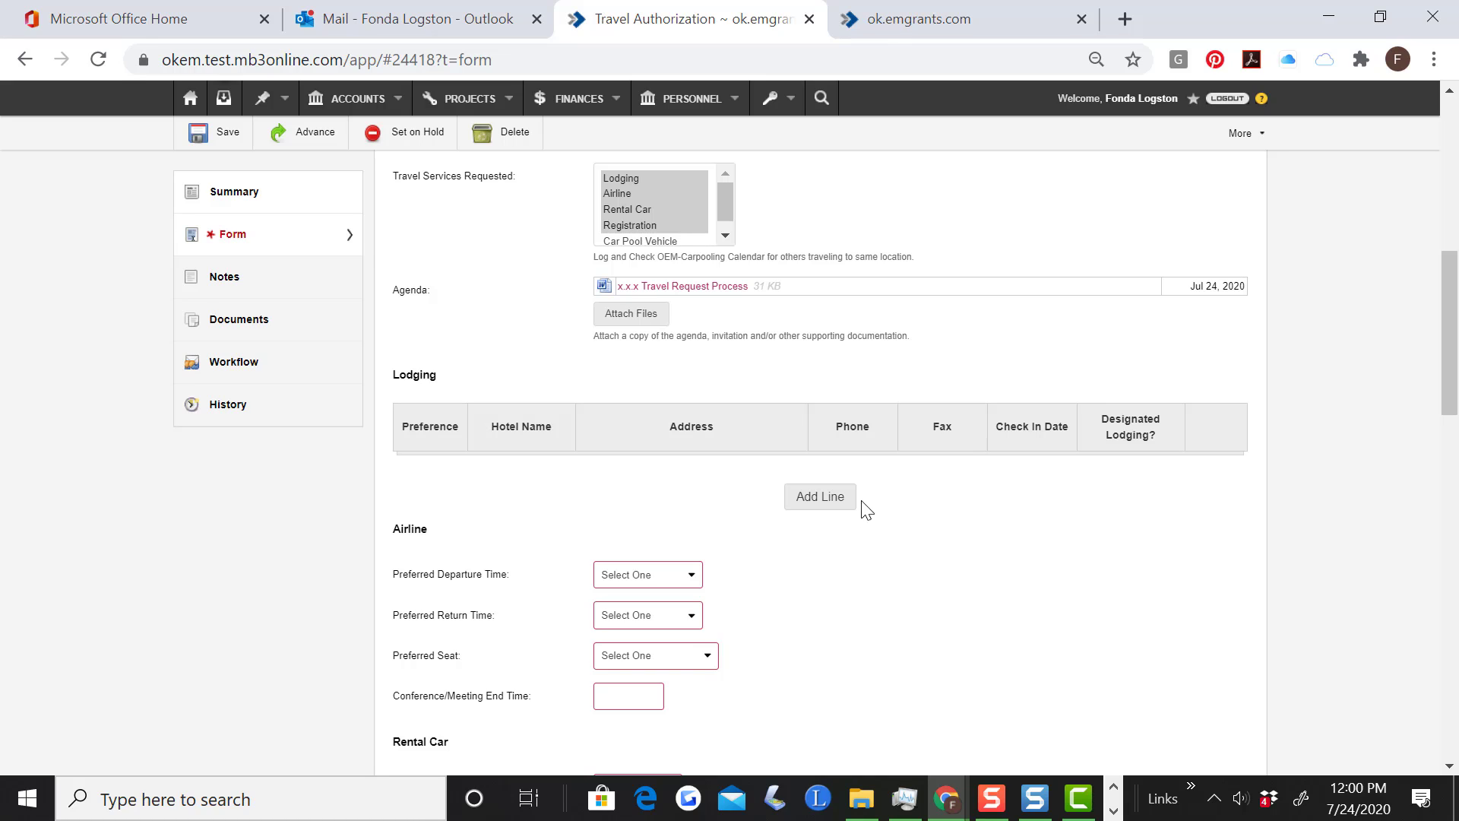
# - Start a lodging line with preference 1 and fill in the saved Best Western hotel name, address and phone details for Dallas, Texas
pyautogui.click(830, 505)
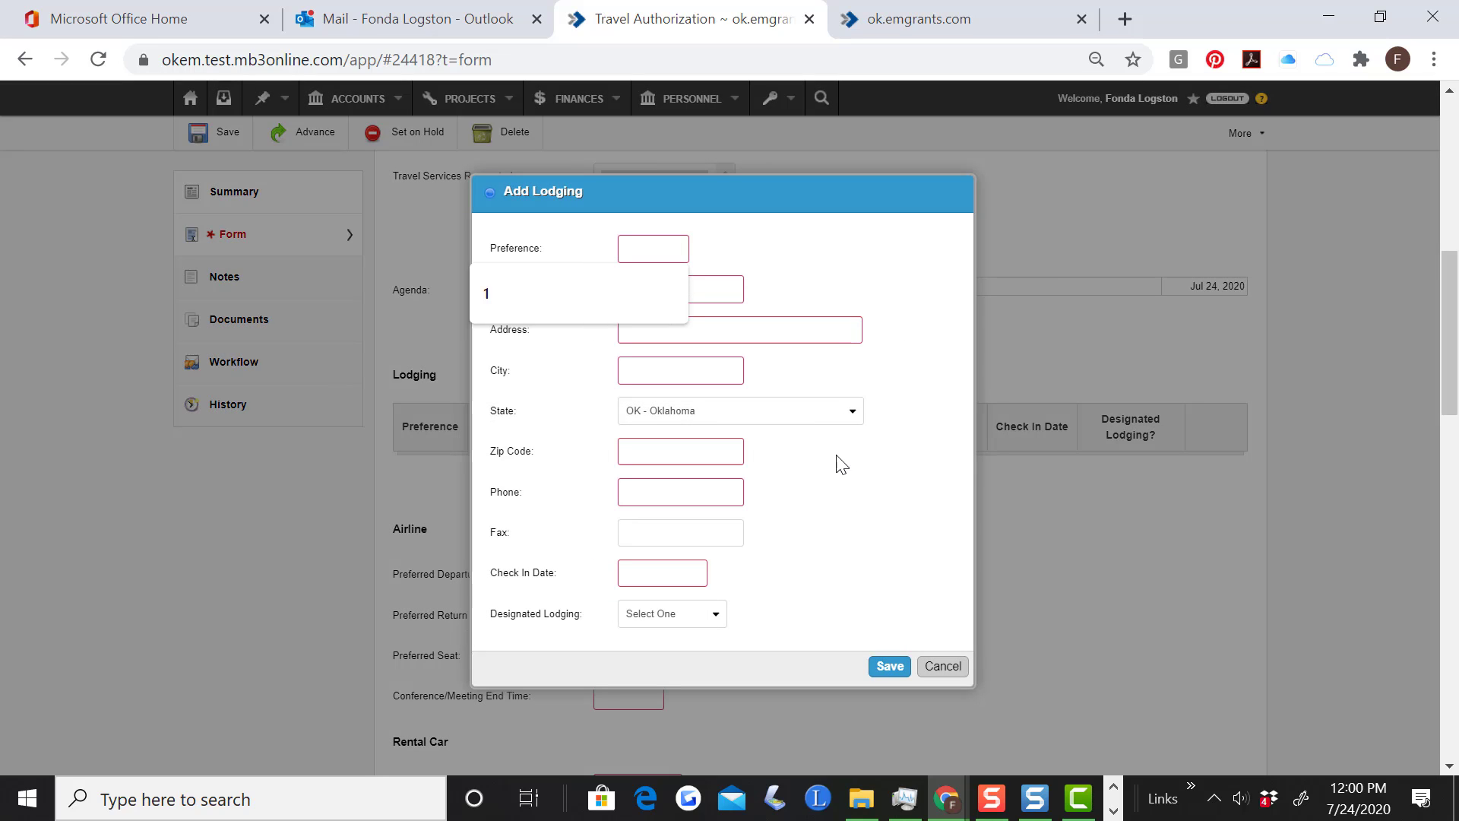
pyautogui.click(905, 315)
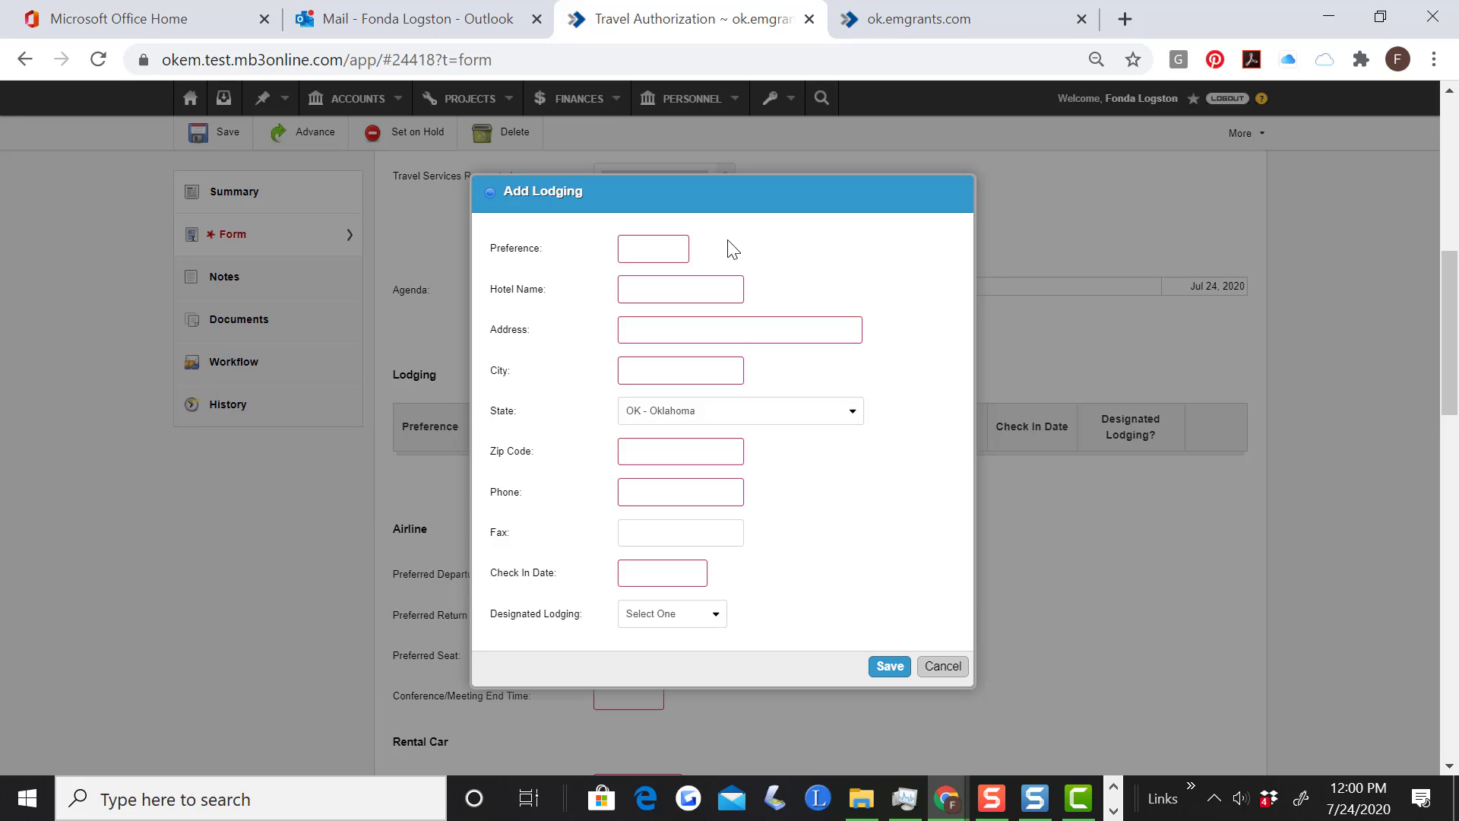
pyautogui.click(653, 252)
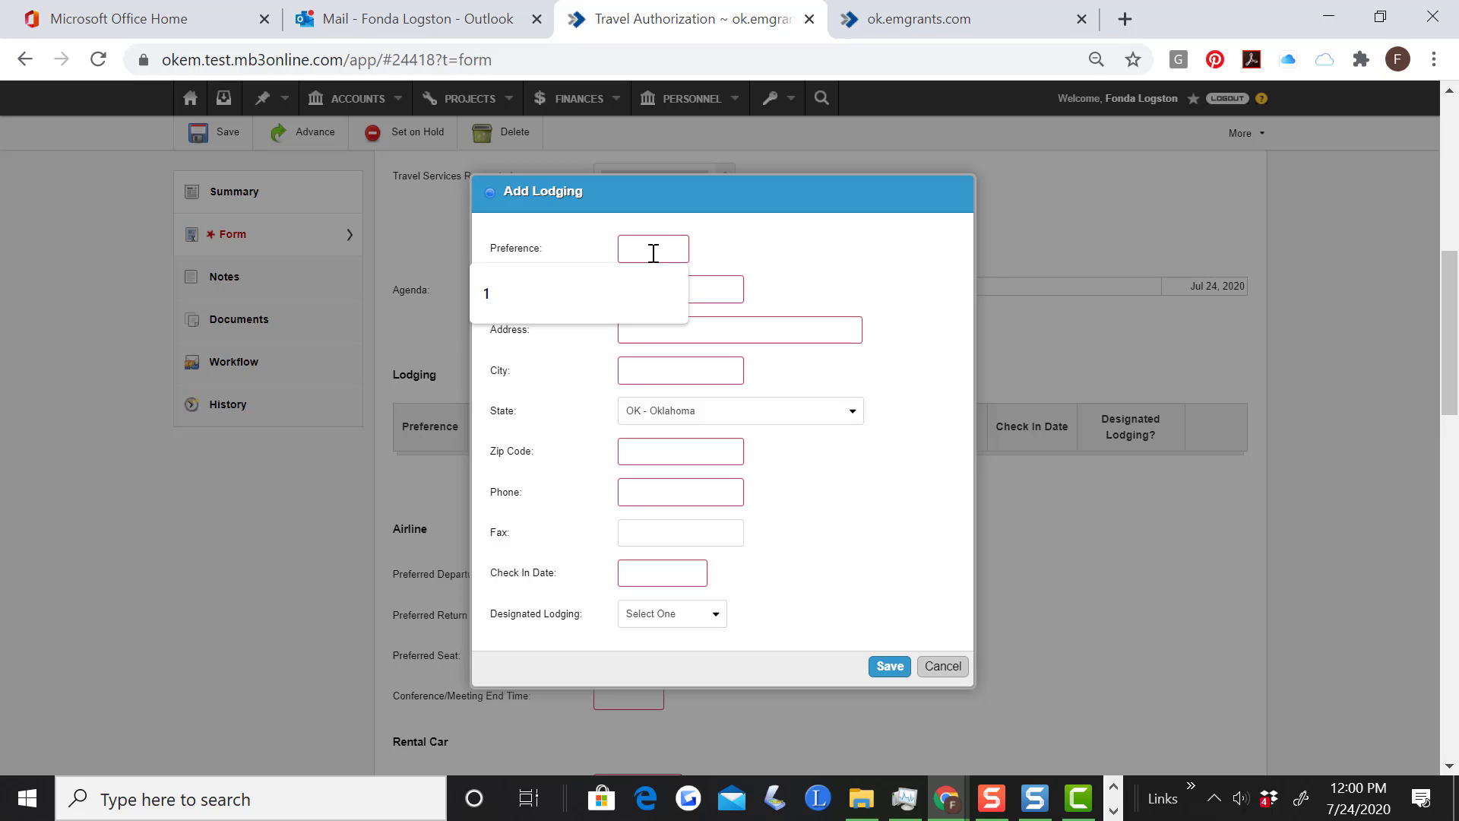
pyautogui.write('1')
pyautogui.press('Tab')
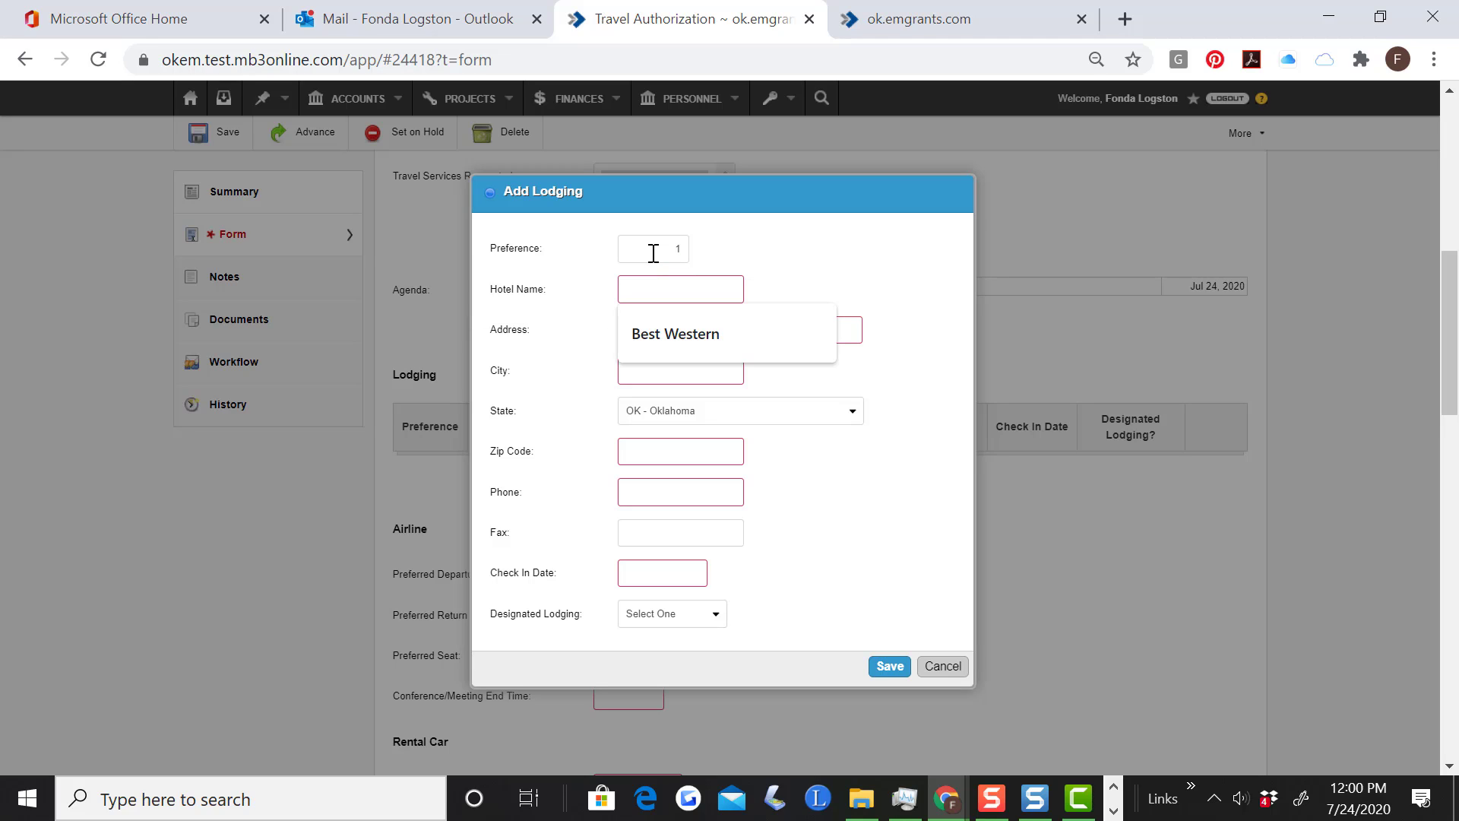
pyautogui.click(694, 345)
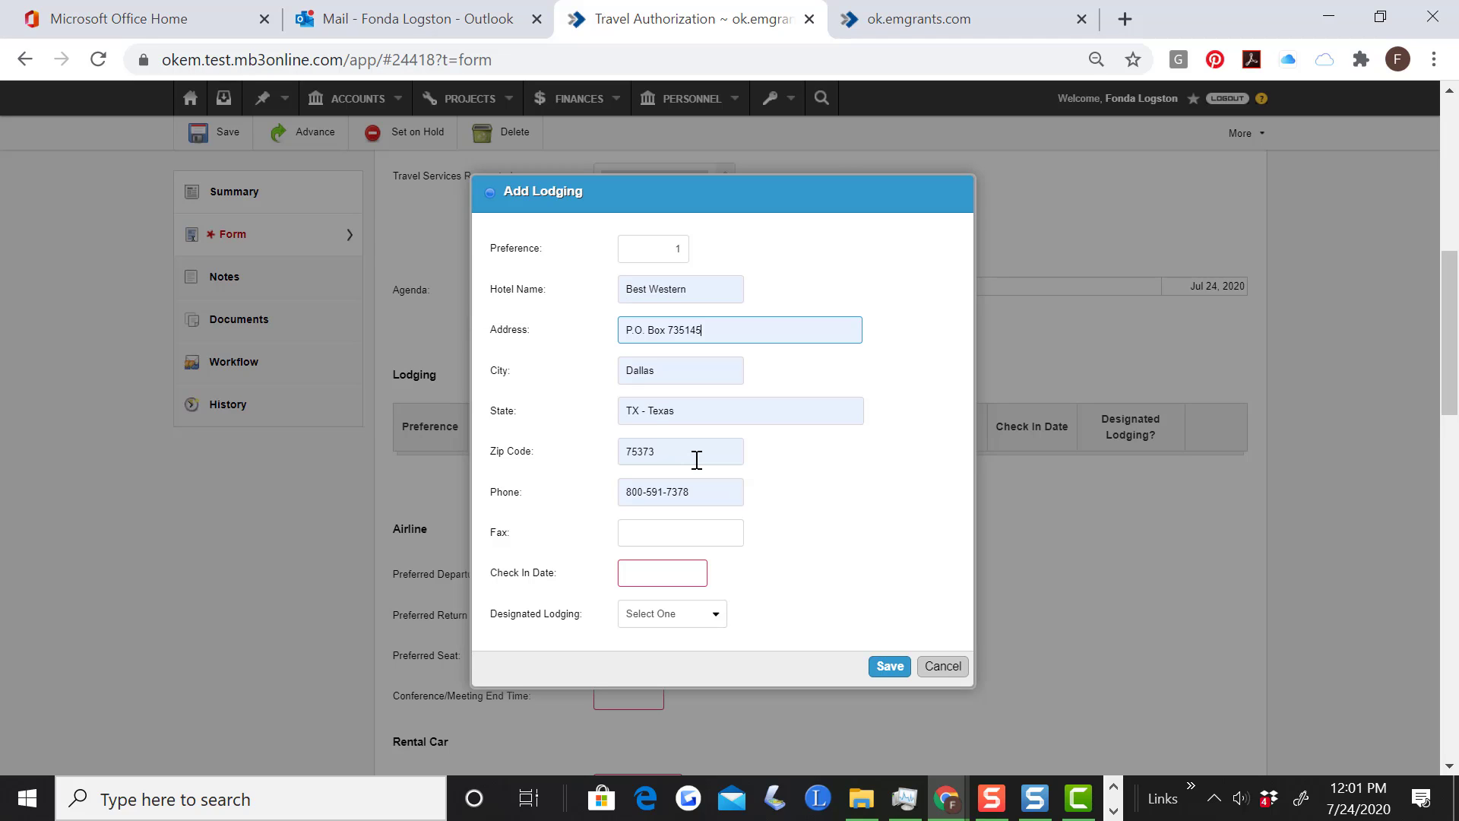
# - Set the hotel's check-in date to Aug 2, 2020 and Designated Lodging to Yes, and save the lodging line
pyautogui.click(673, 572)
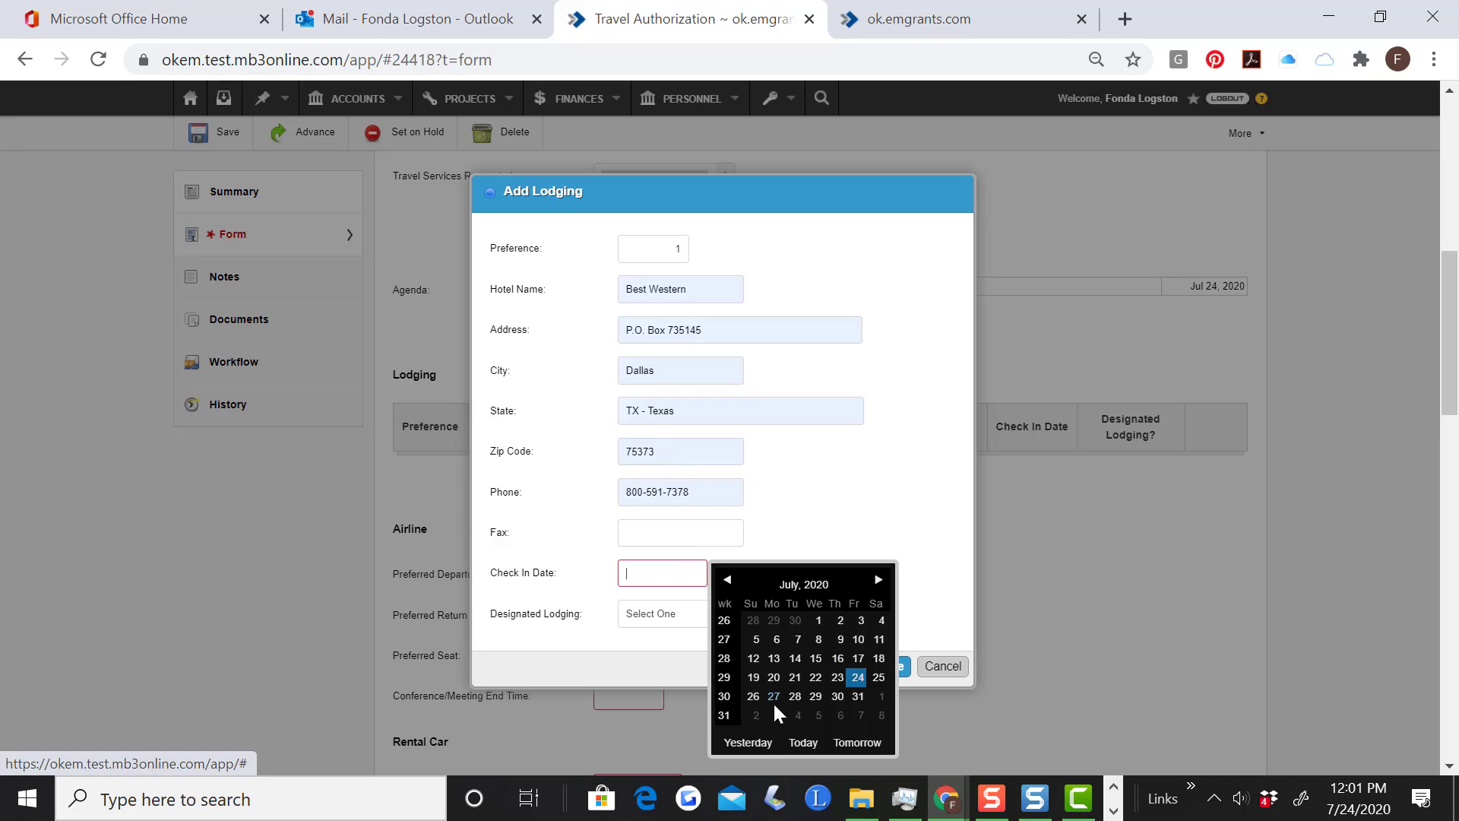
pyautogui.click(757, 716)
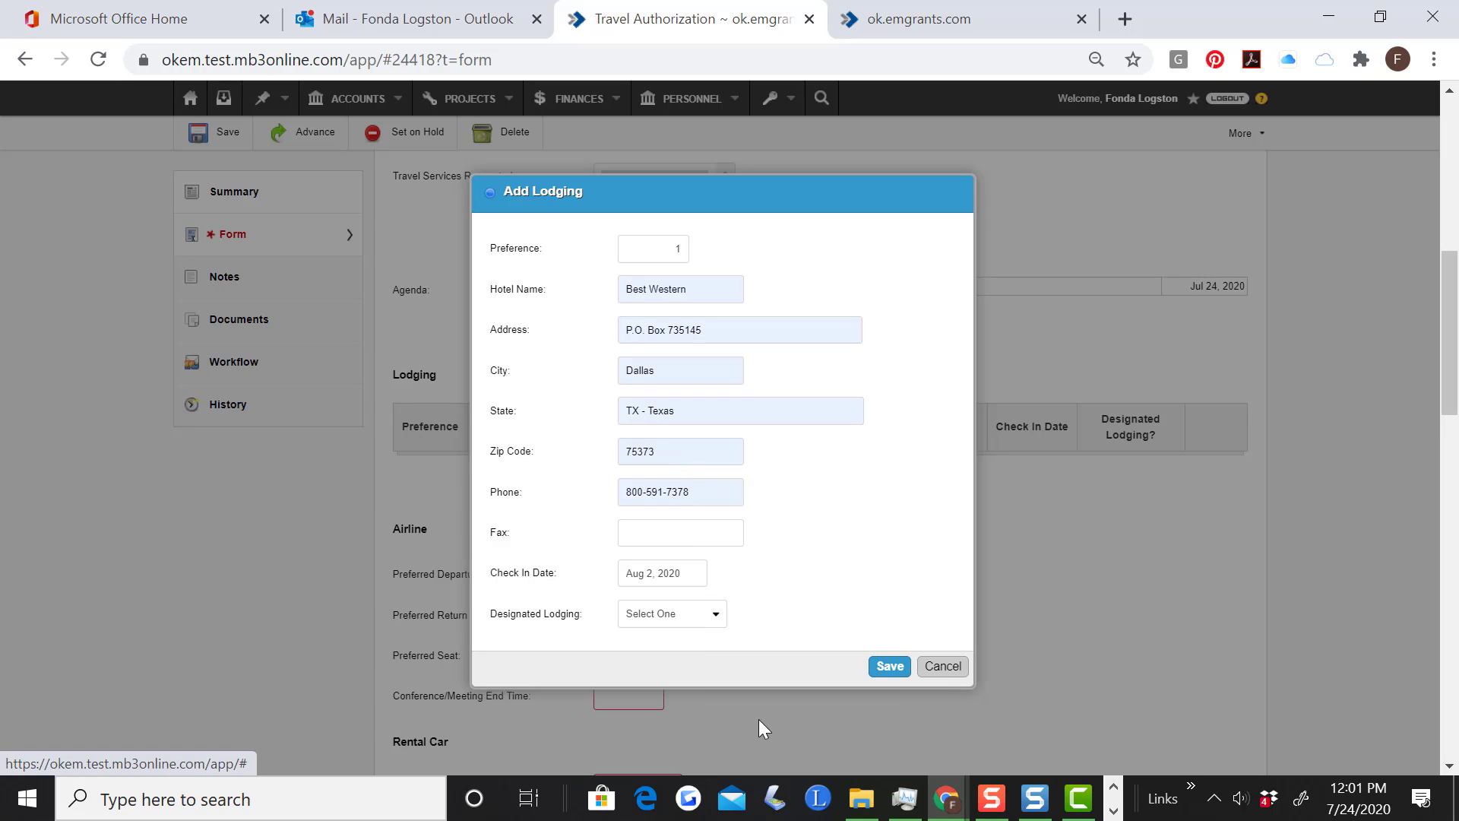
pyautogui.click(713, 623)
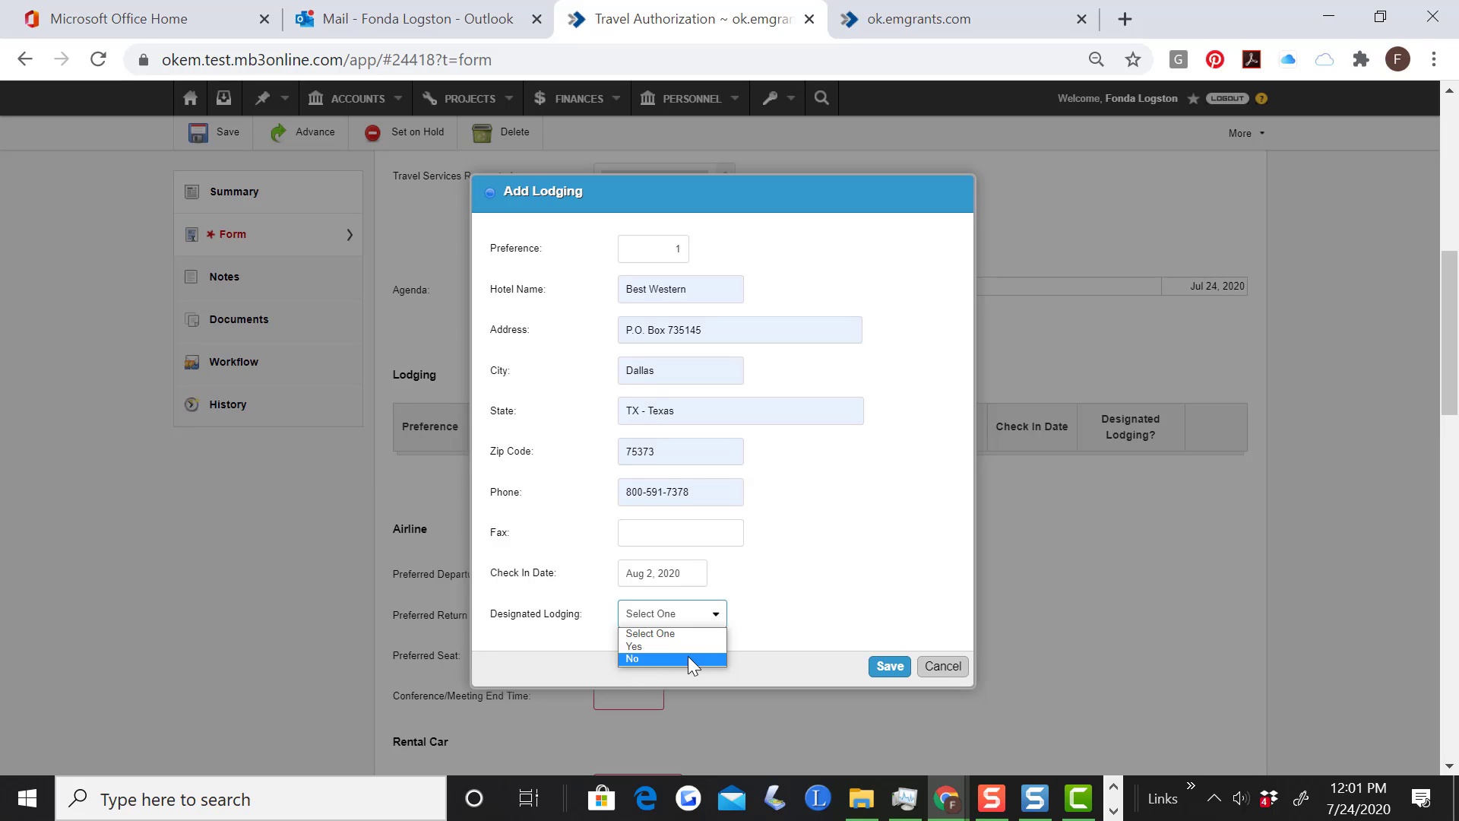
pyautogui.click(690, 644)
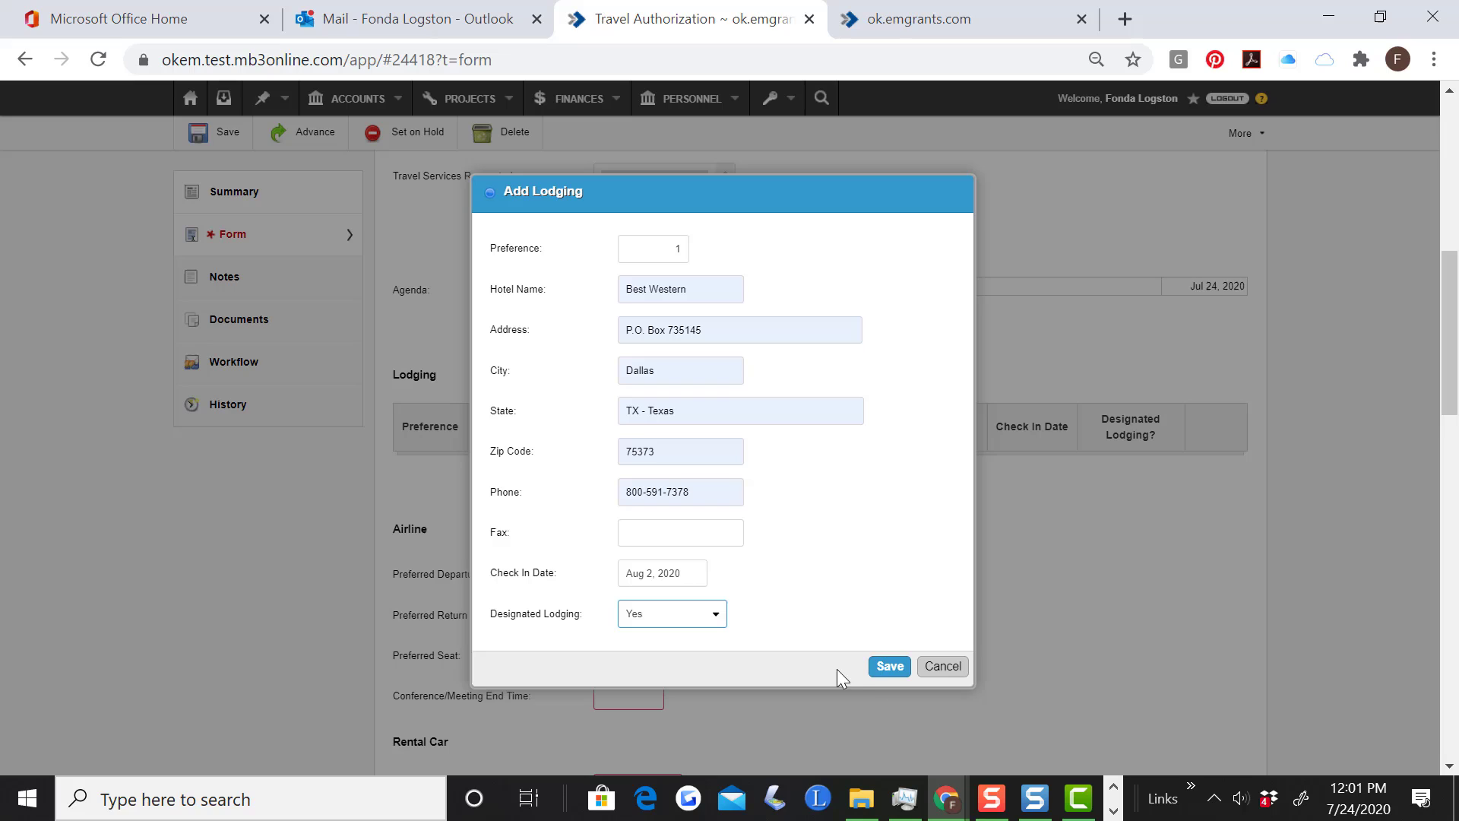
pyautogui.click(883, 672)
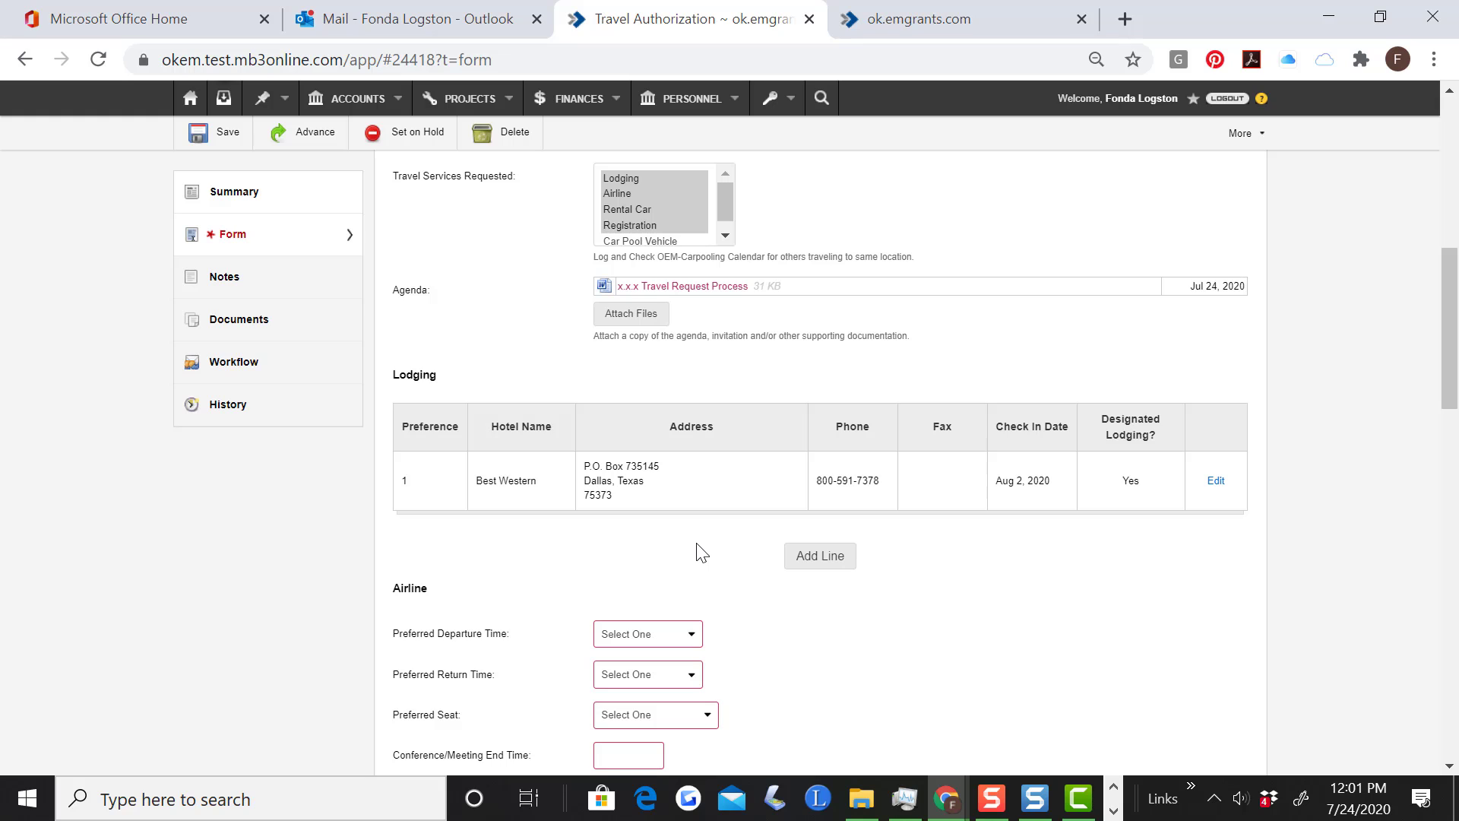
pyautogui.scroll(3, 809, 683)
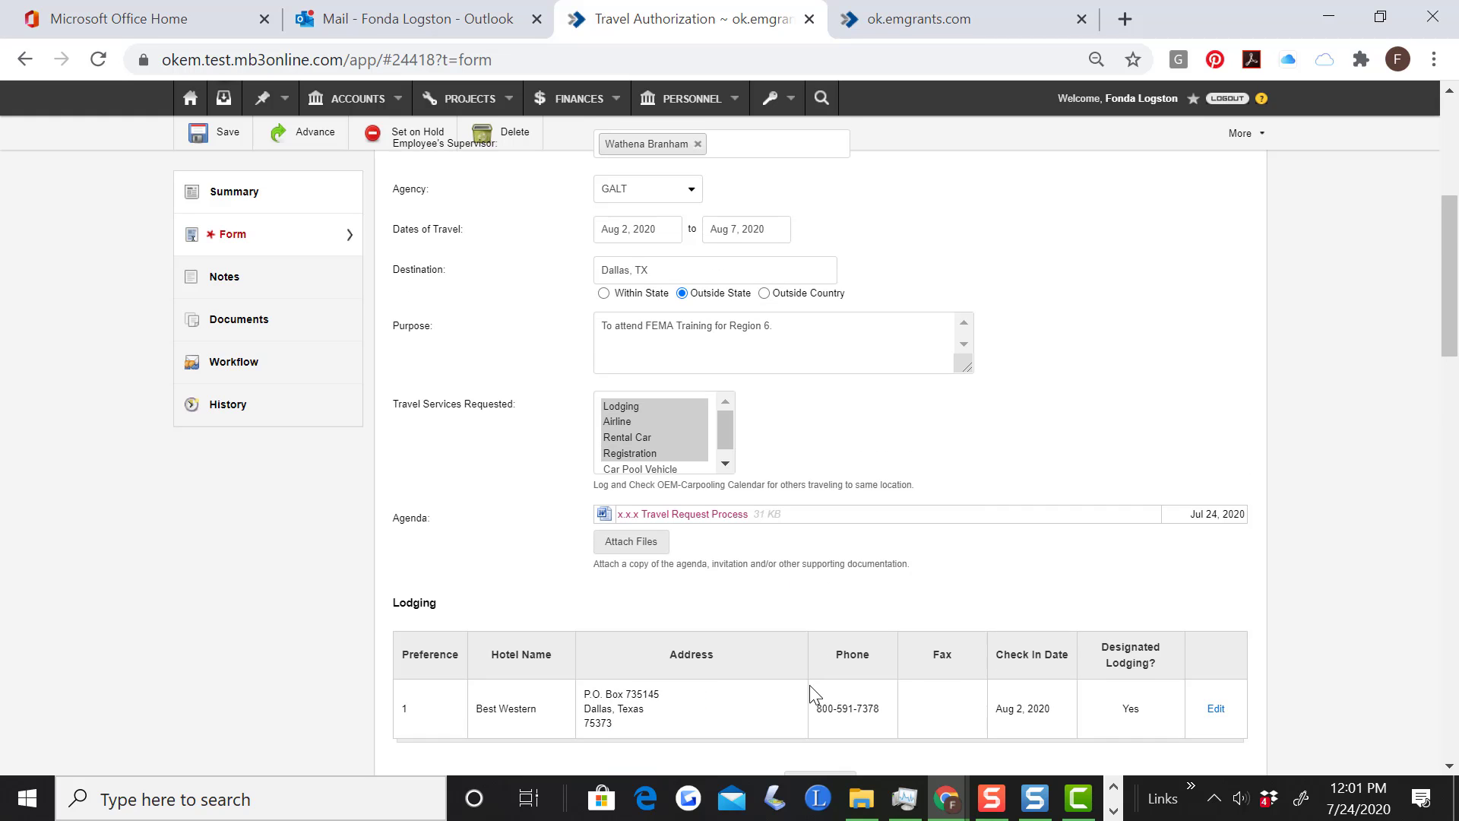
pyautogui.scroll(-3, 809, 684)
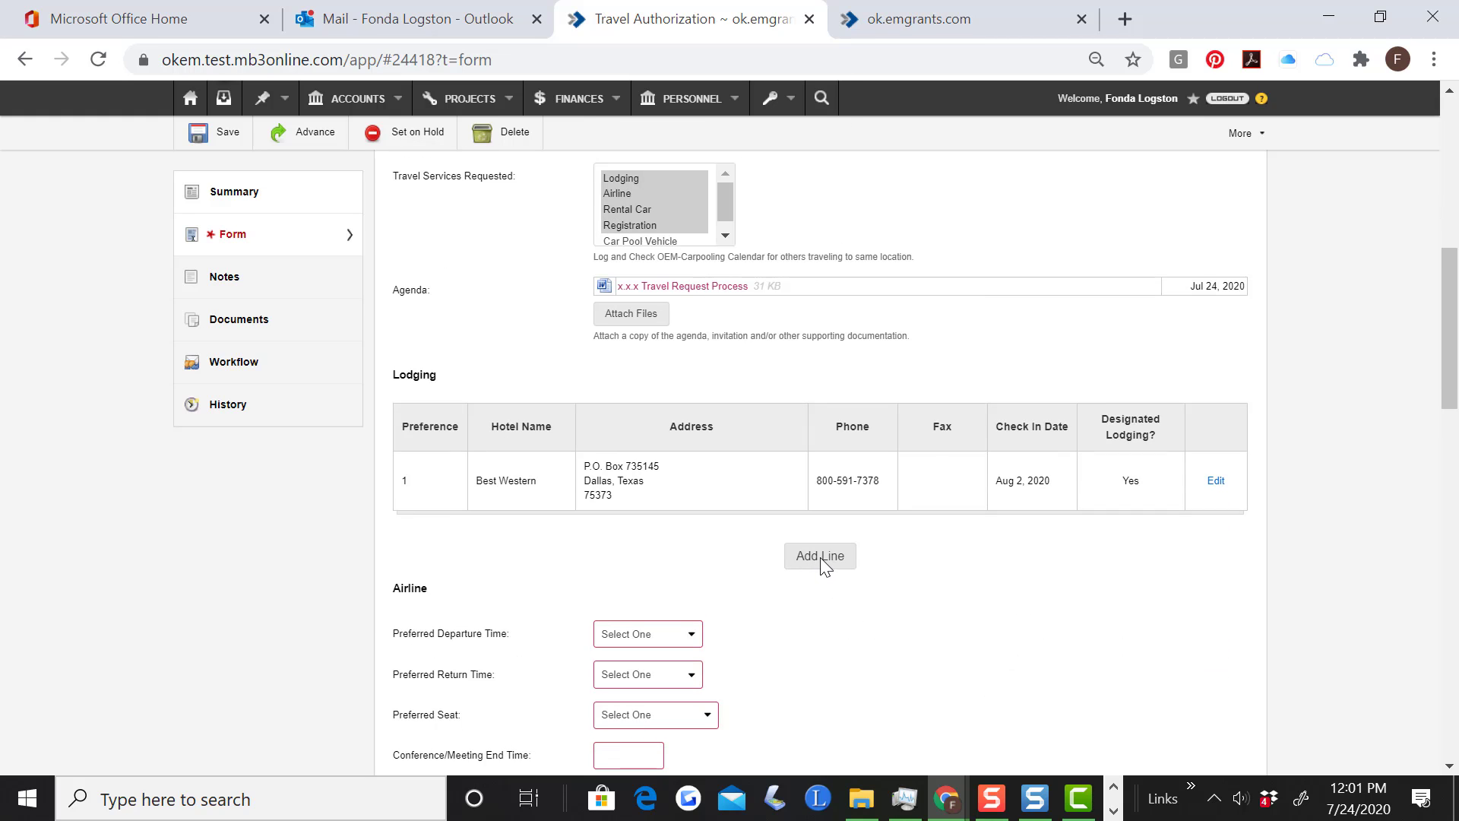
pyautogui.scroll(-3, 799, 604)
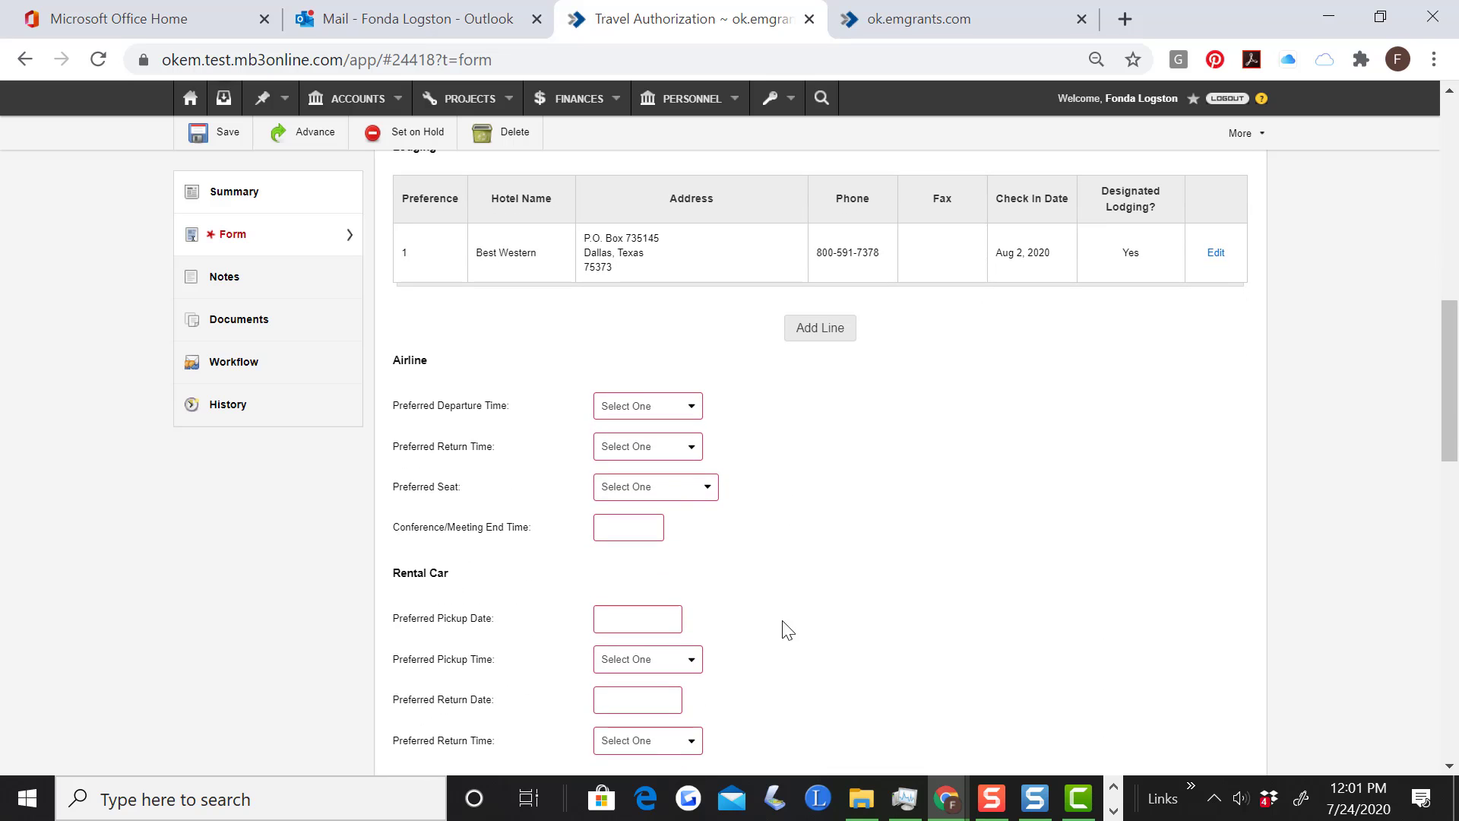
pyautogui.scroll(4, 806, 554)
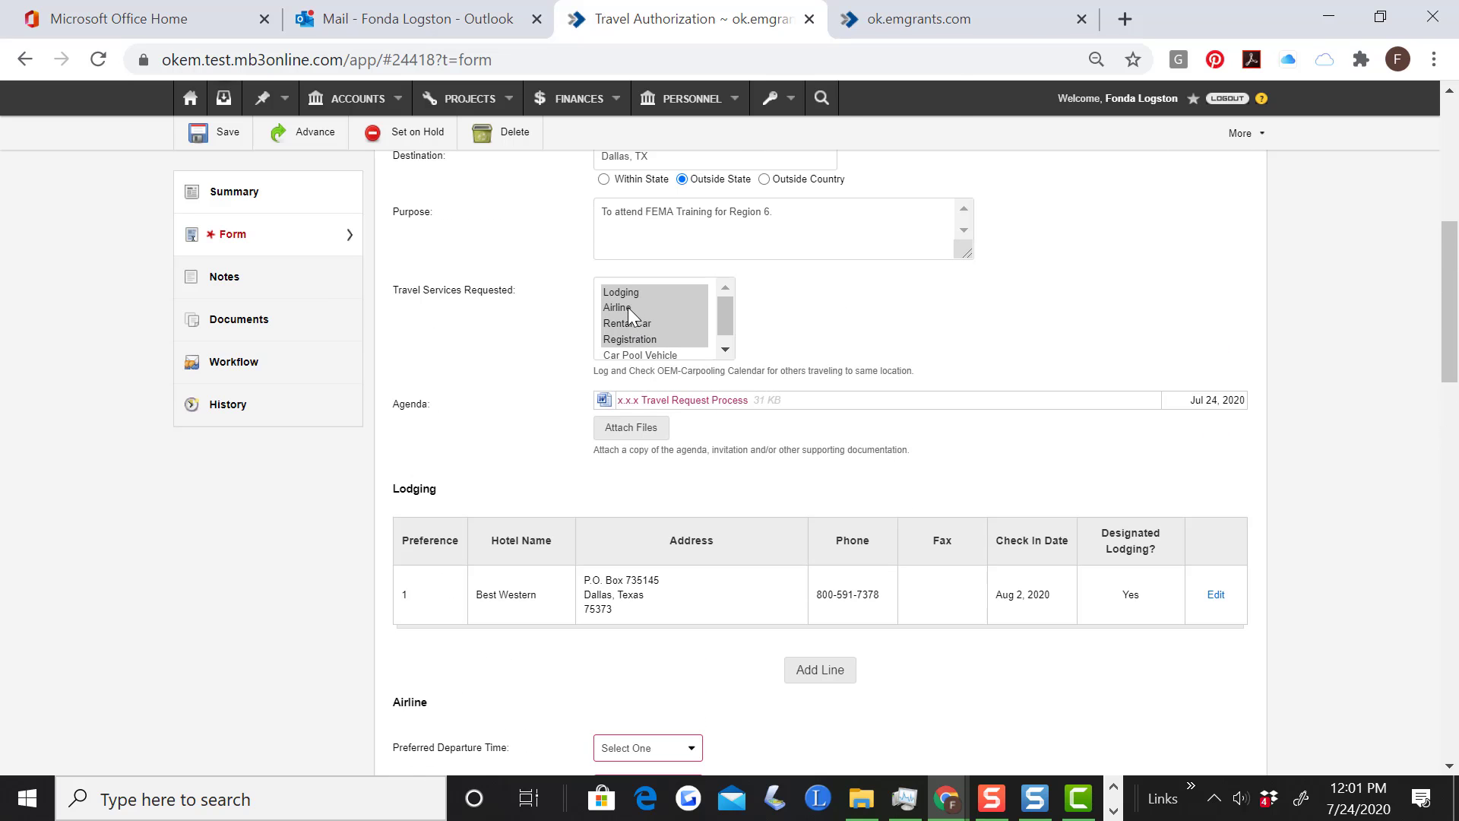
# - Set the airline's preferred departure time to Morning and its preferred return time to Afternoon
pyautogui.scroll(-3, 737, 501)
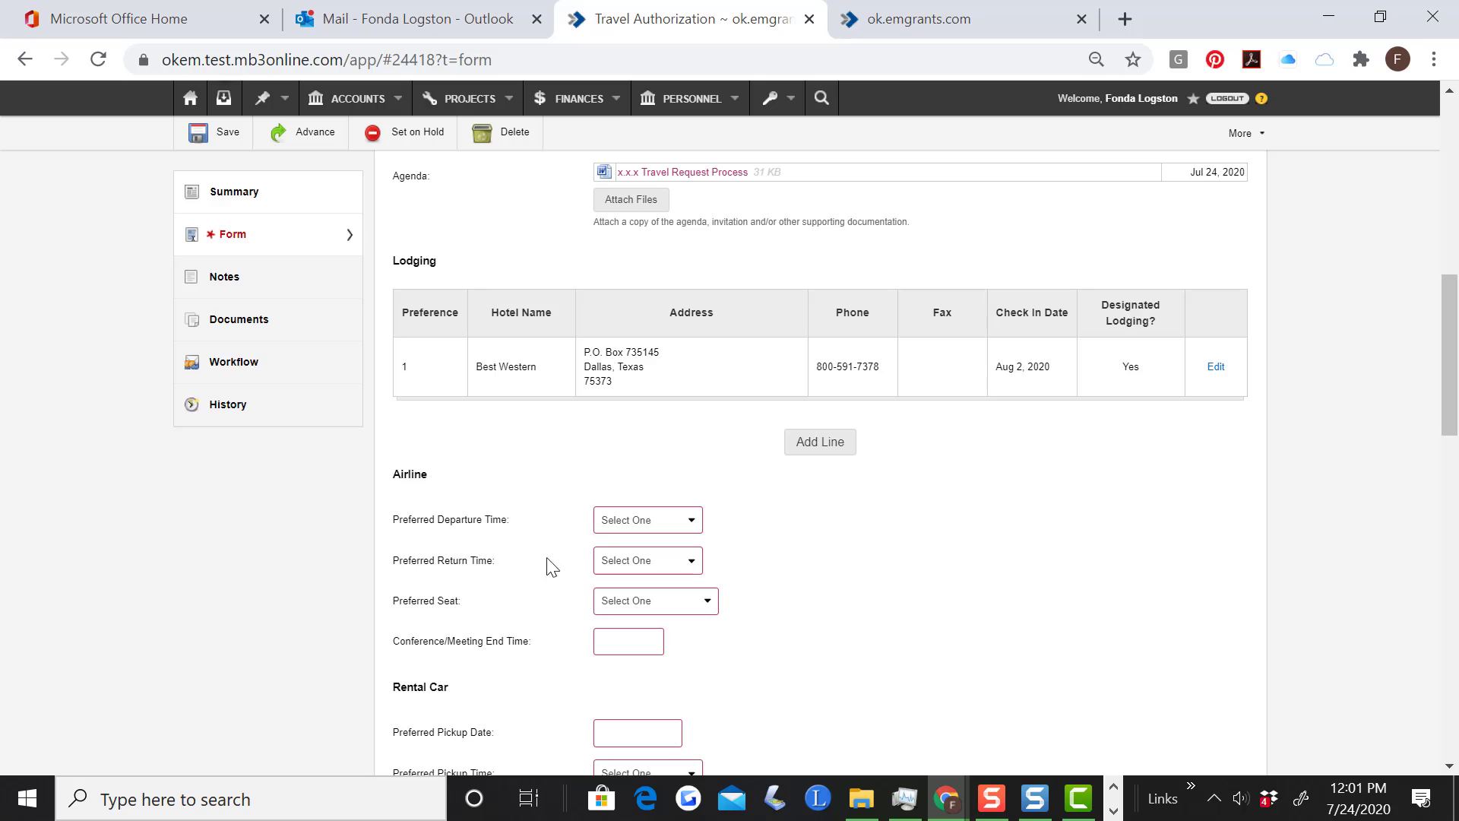
pyautogui.scroll(-1, 769, 555)
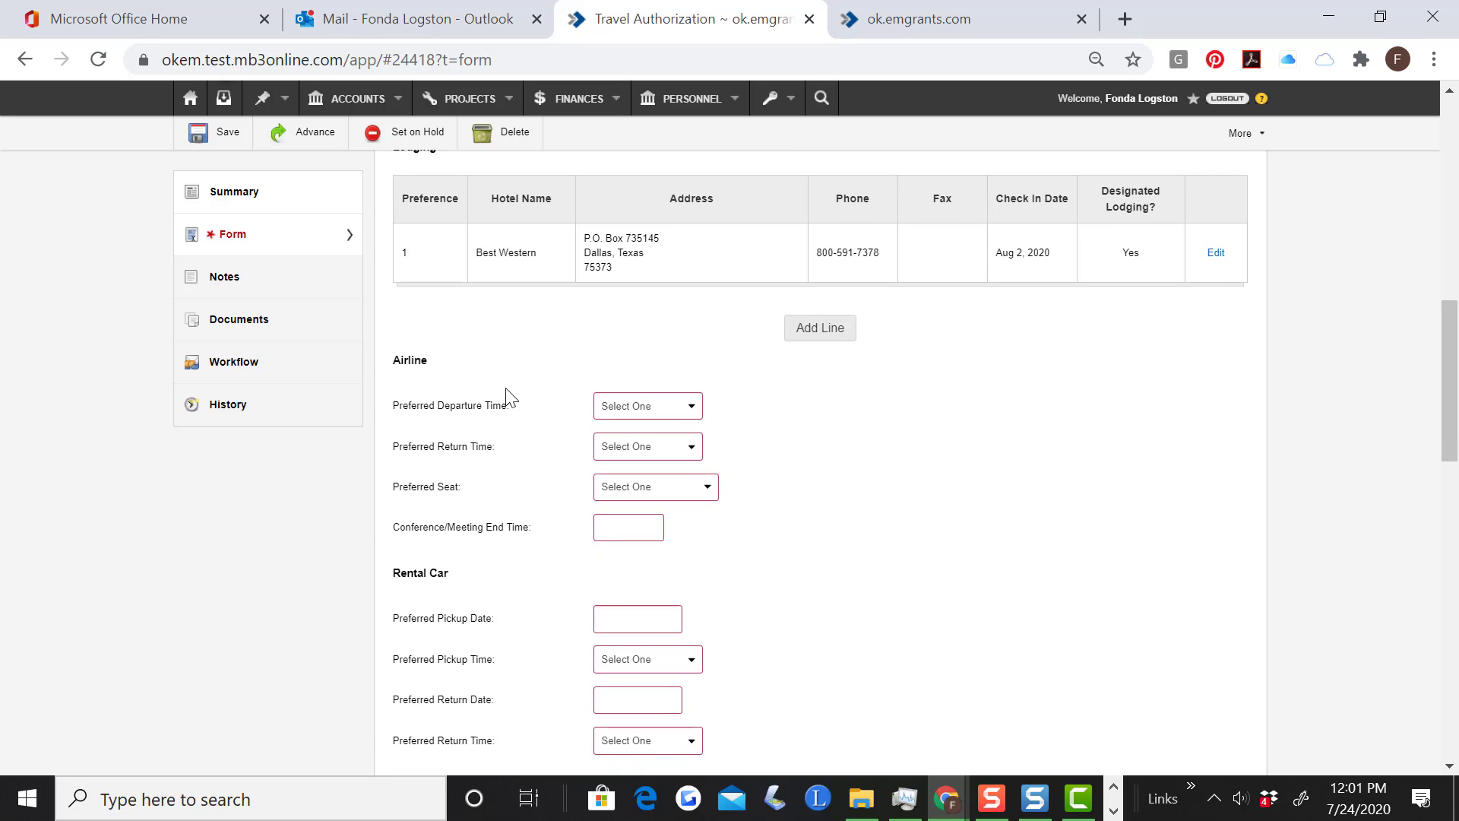
pyautogui.click(691, 406)
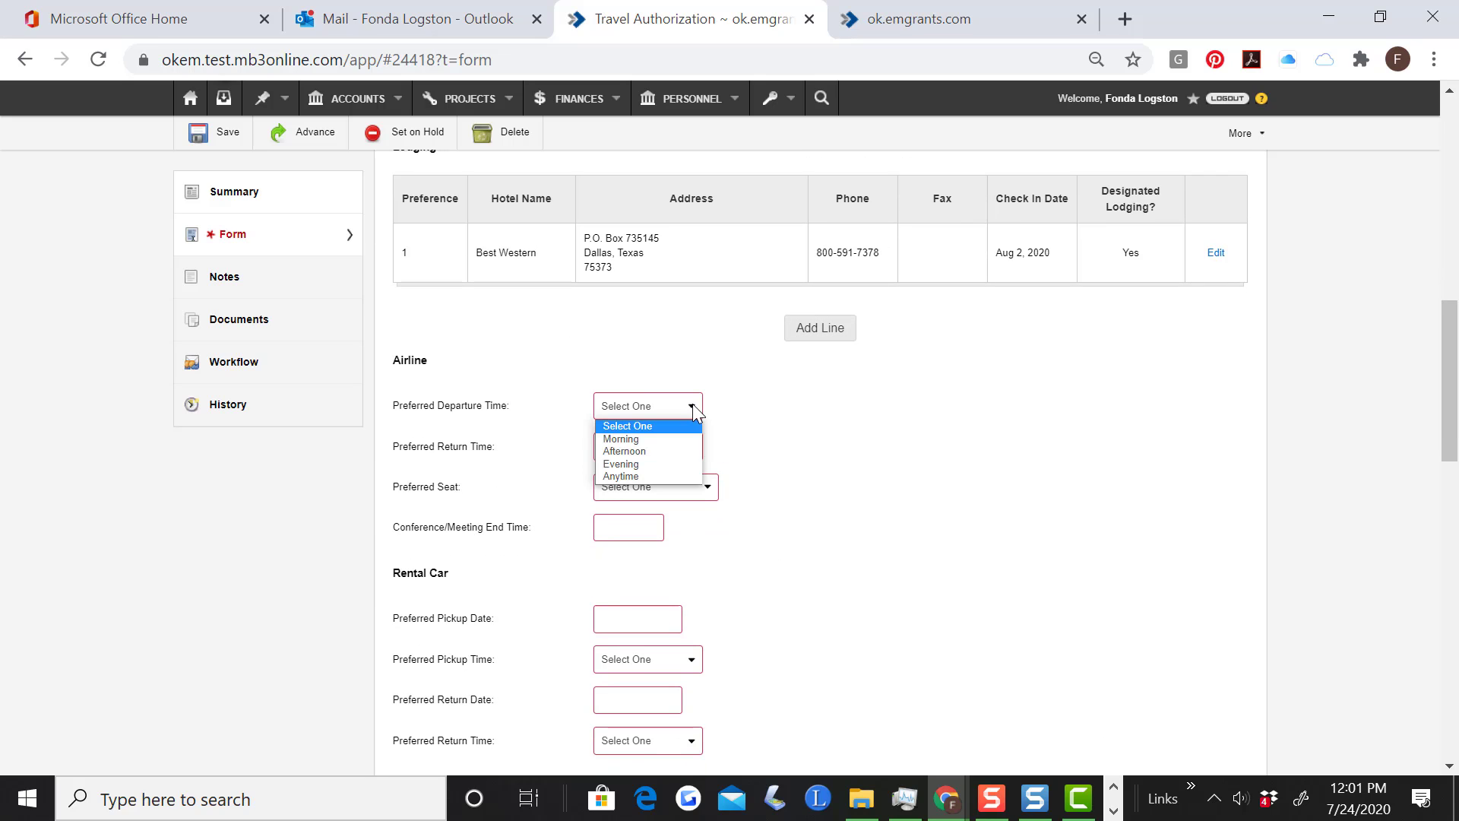
pyautogui.click(667, 441)
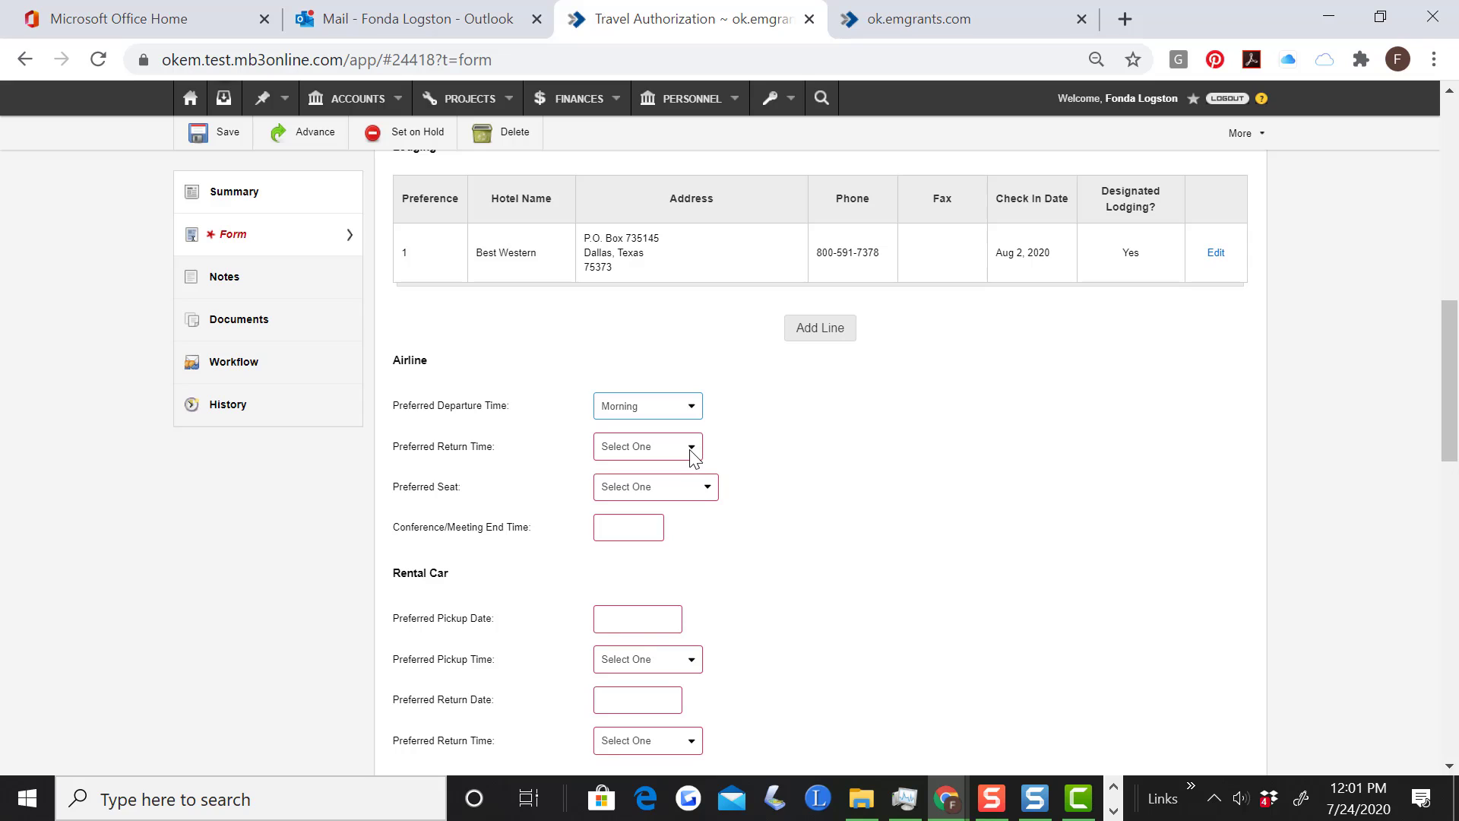
pyautogui.click(691, 449)
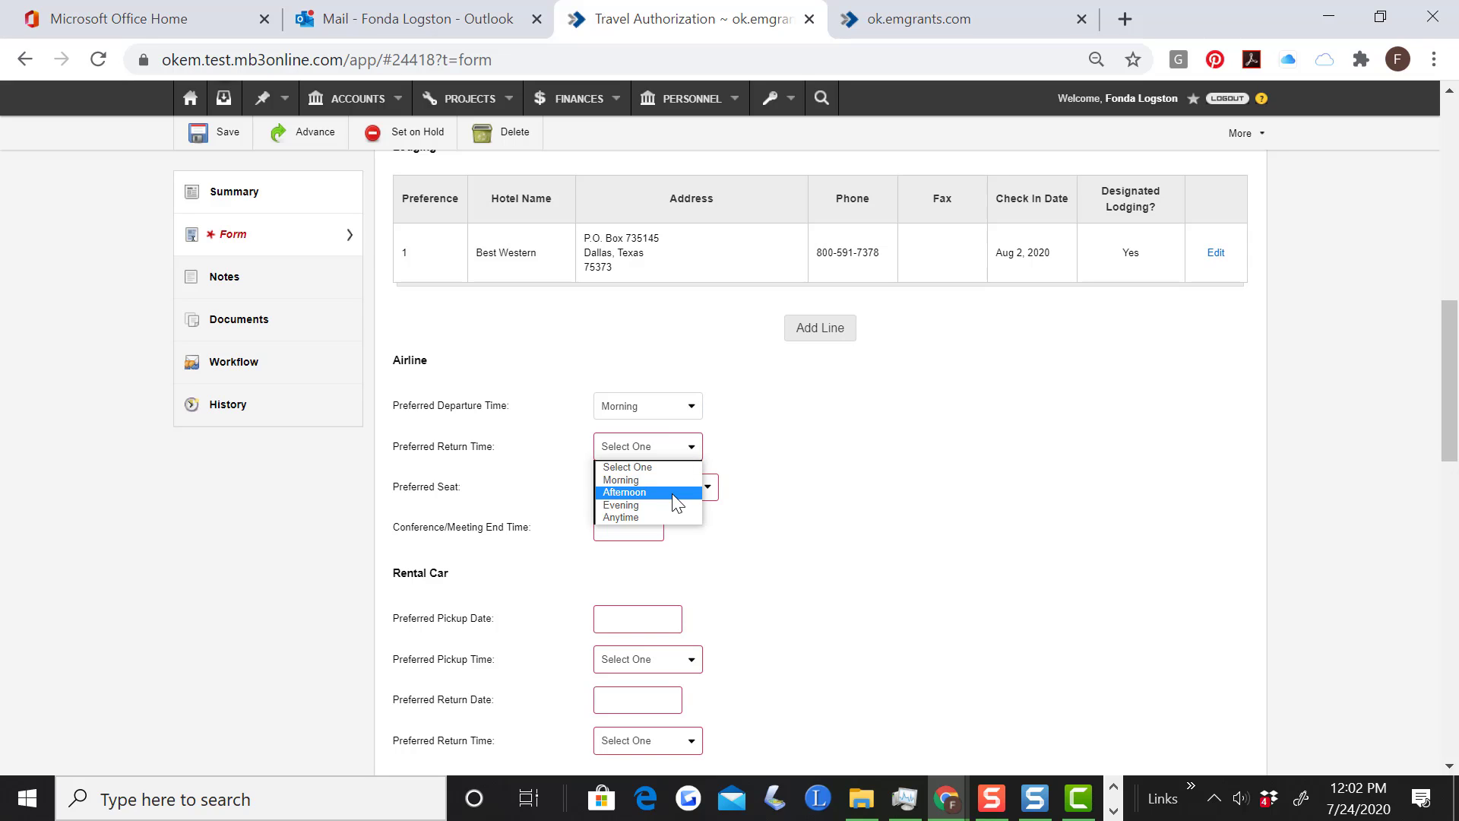
pyautogui.click(674, 493)
# - Set the preferred airline seat to No Preference and the conference/meeting end time to 3:00 pm
pyautogui.click(687, 487)
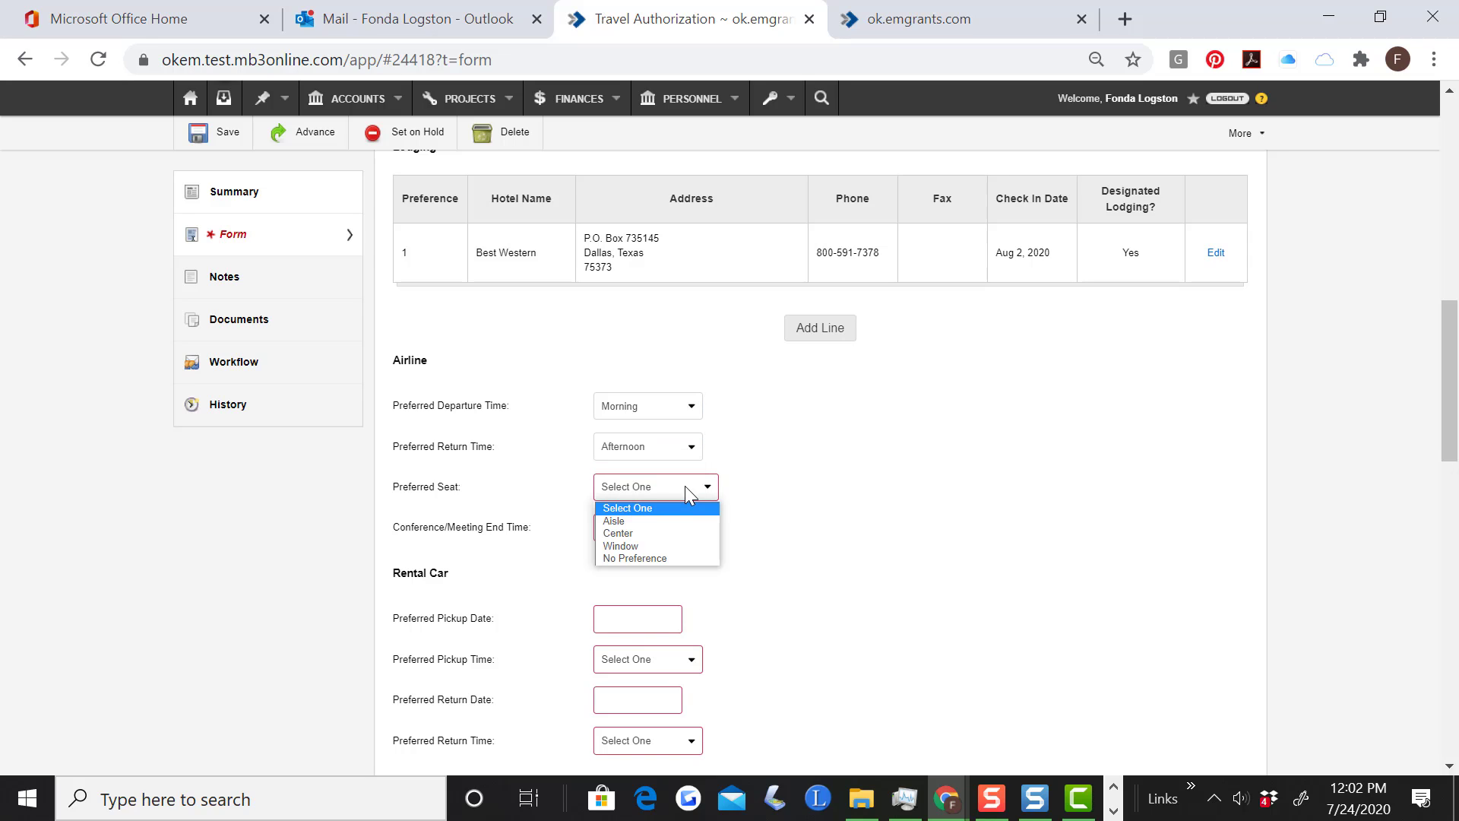
pyautogui.click(673, 556)
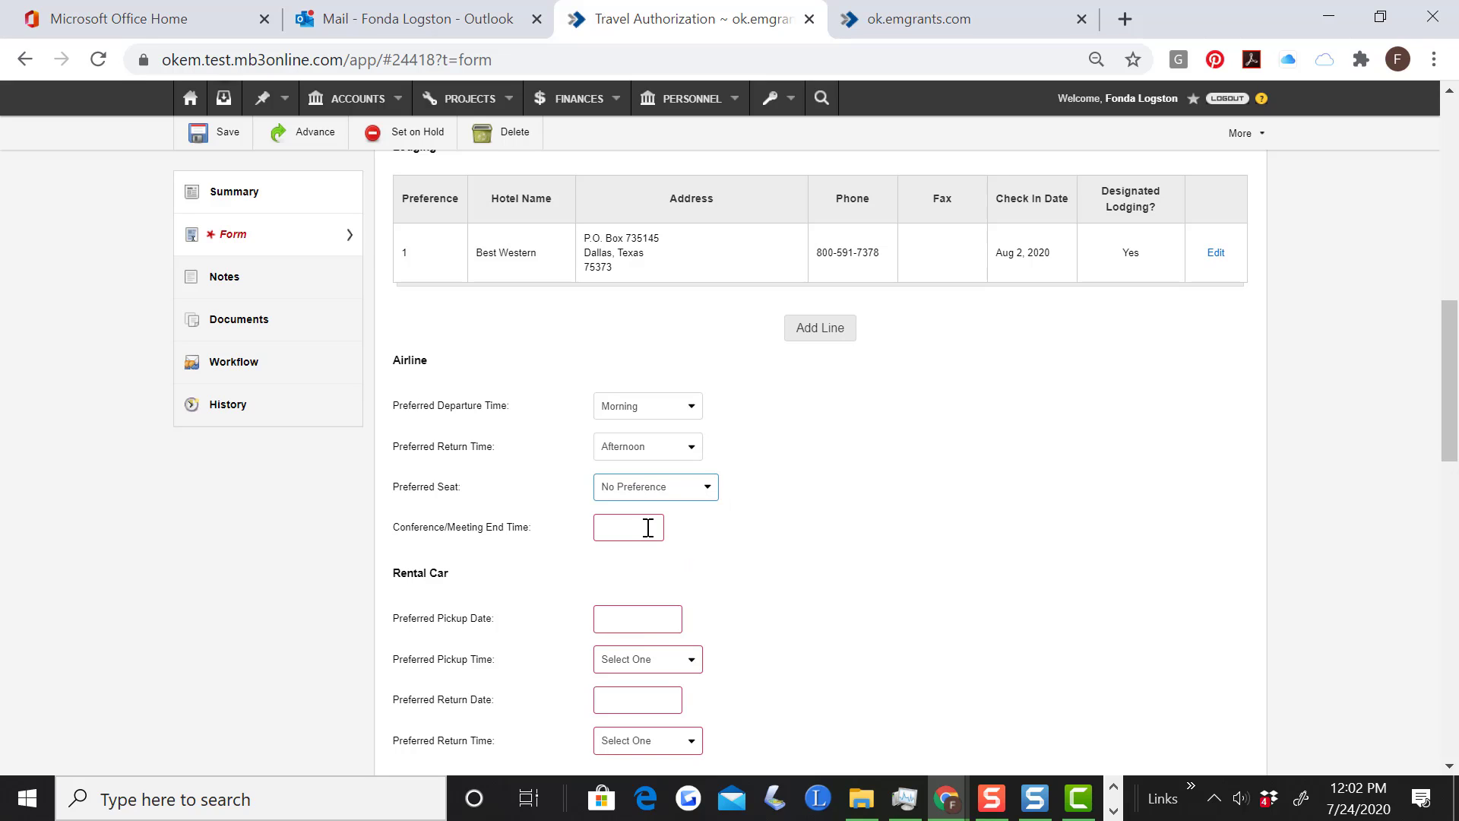
pyautogui.click(647, 527)
pyautogui.write('3:00 PM')
pyautogui.press('Tab')
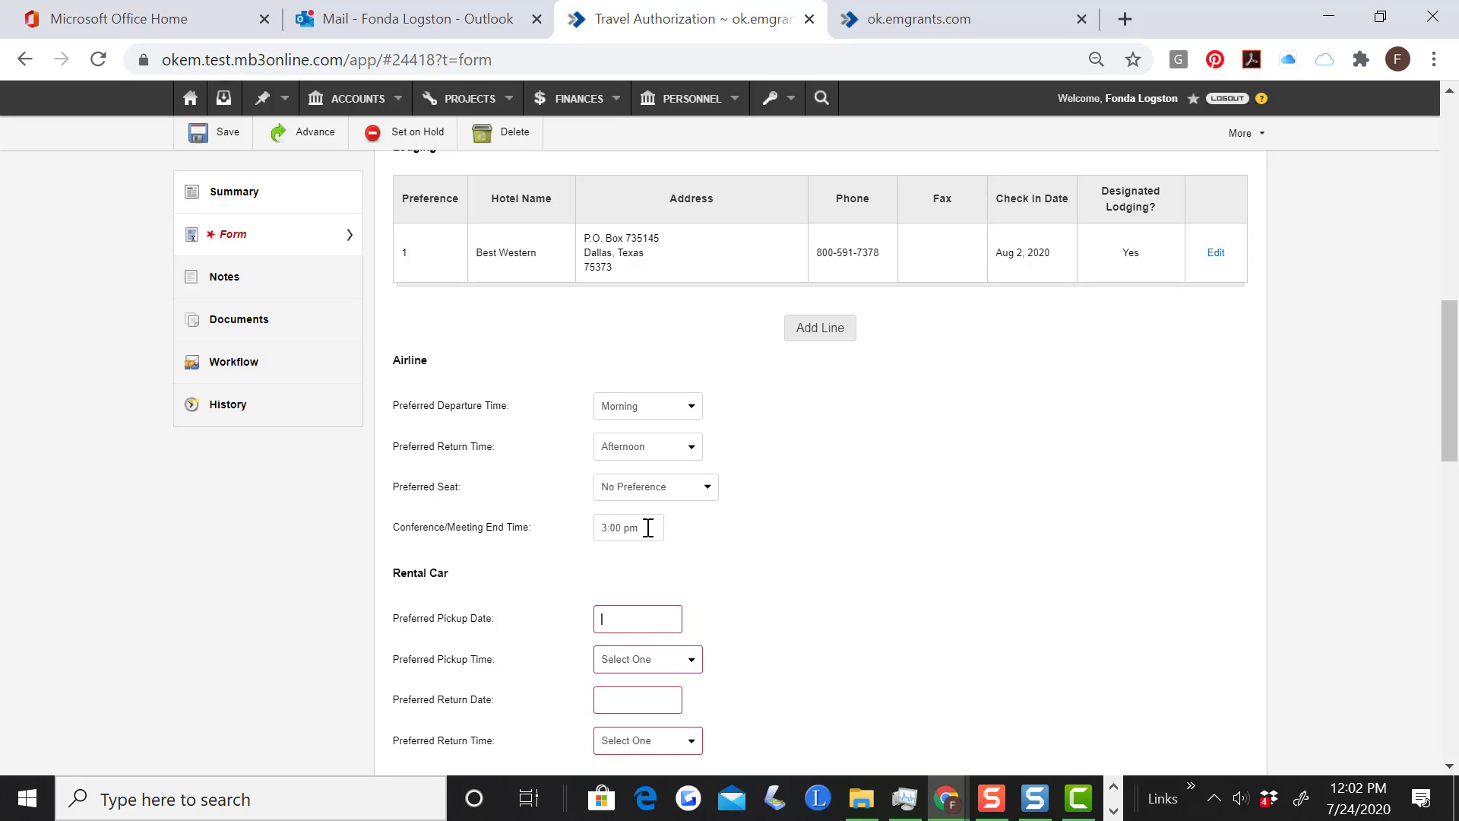
# - Set the rental car's preferred pickup to Aug 2, 2020 in the Morning
pyautogui.scroll(-1, 785, 612)
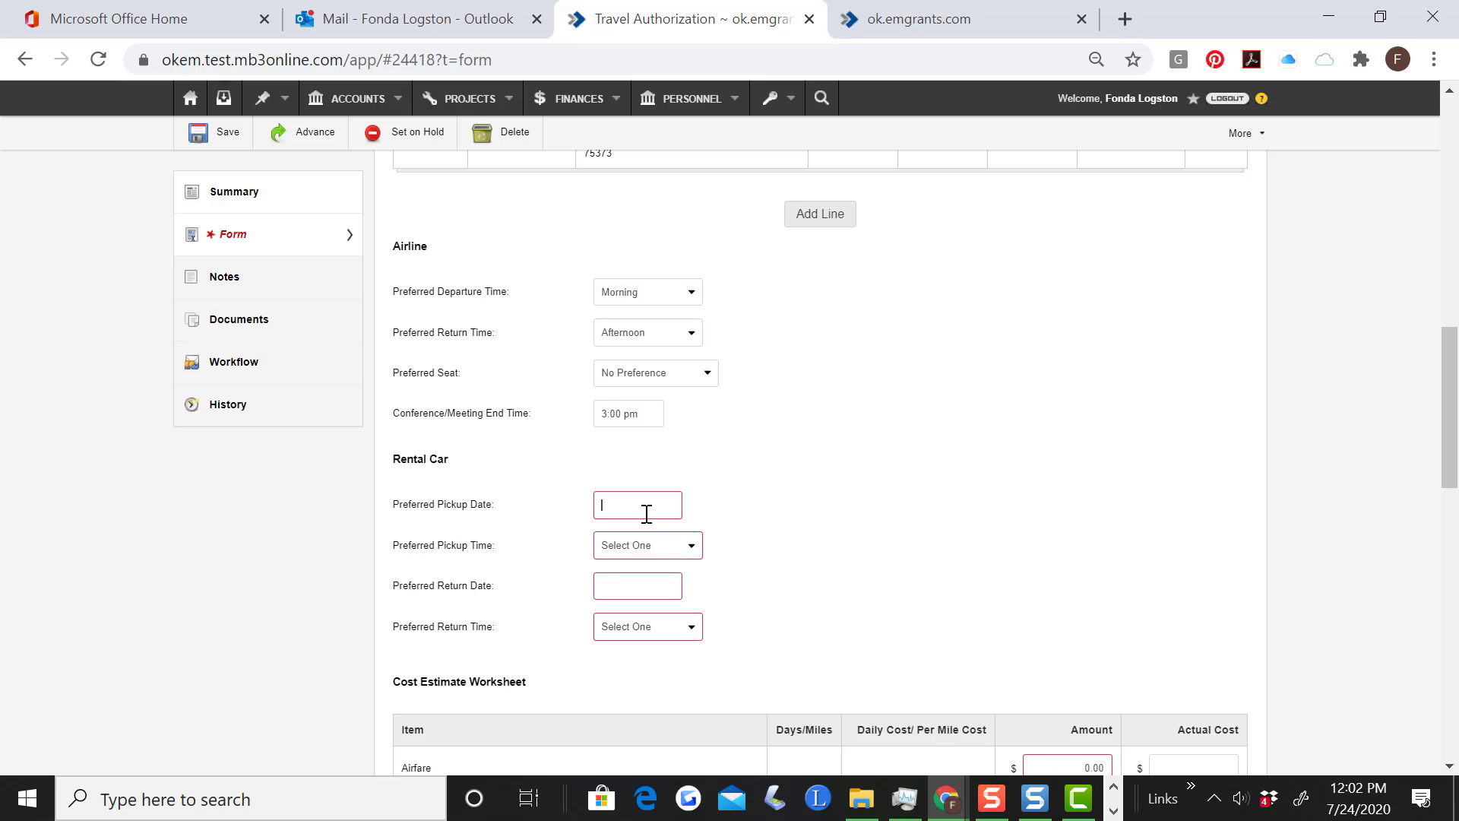
pyautogui.click(646, 502)
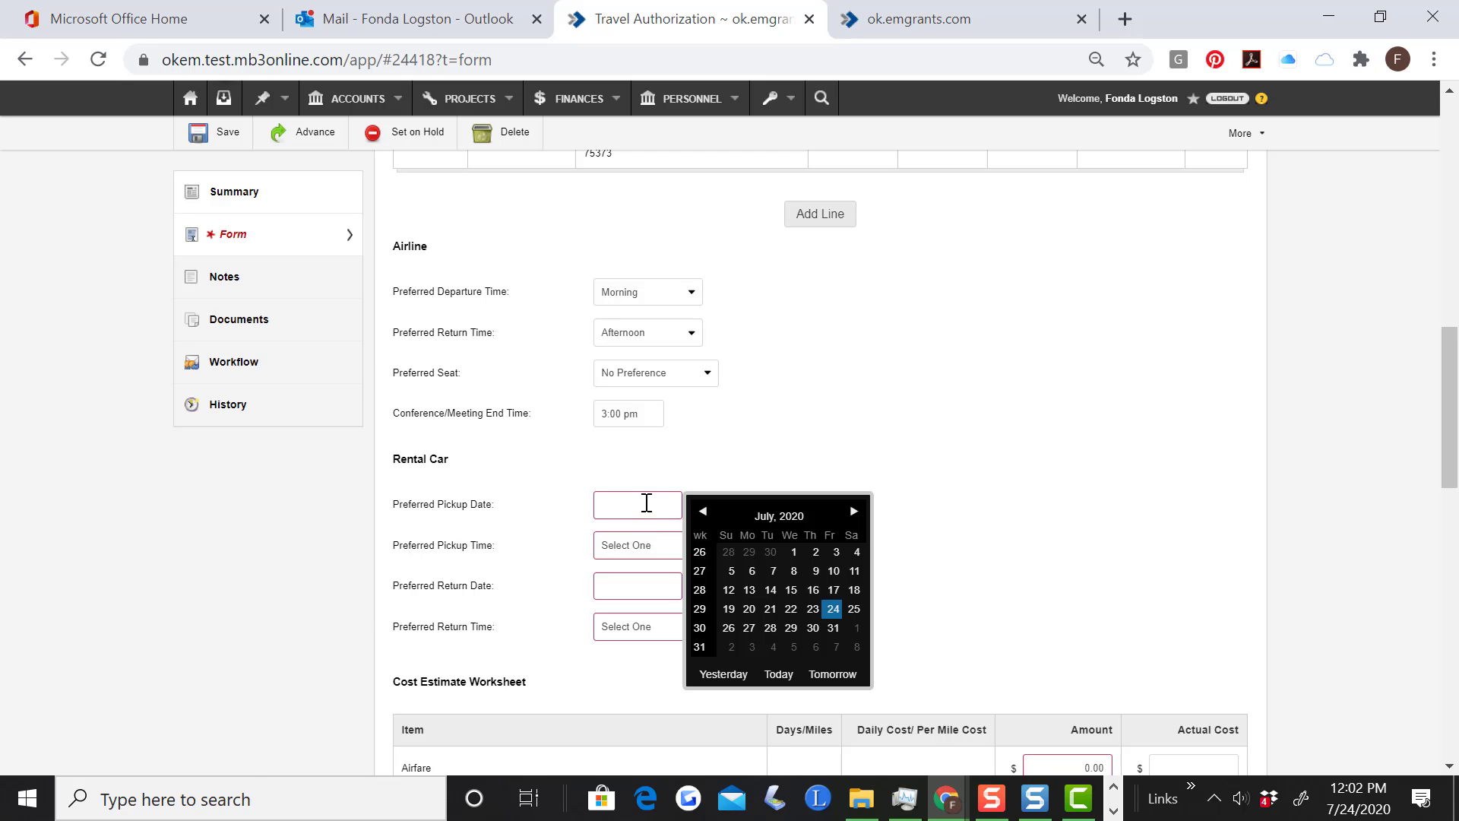
pyautogui.click(730, 646)
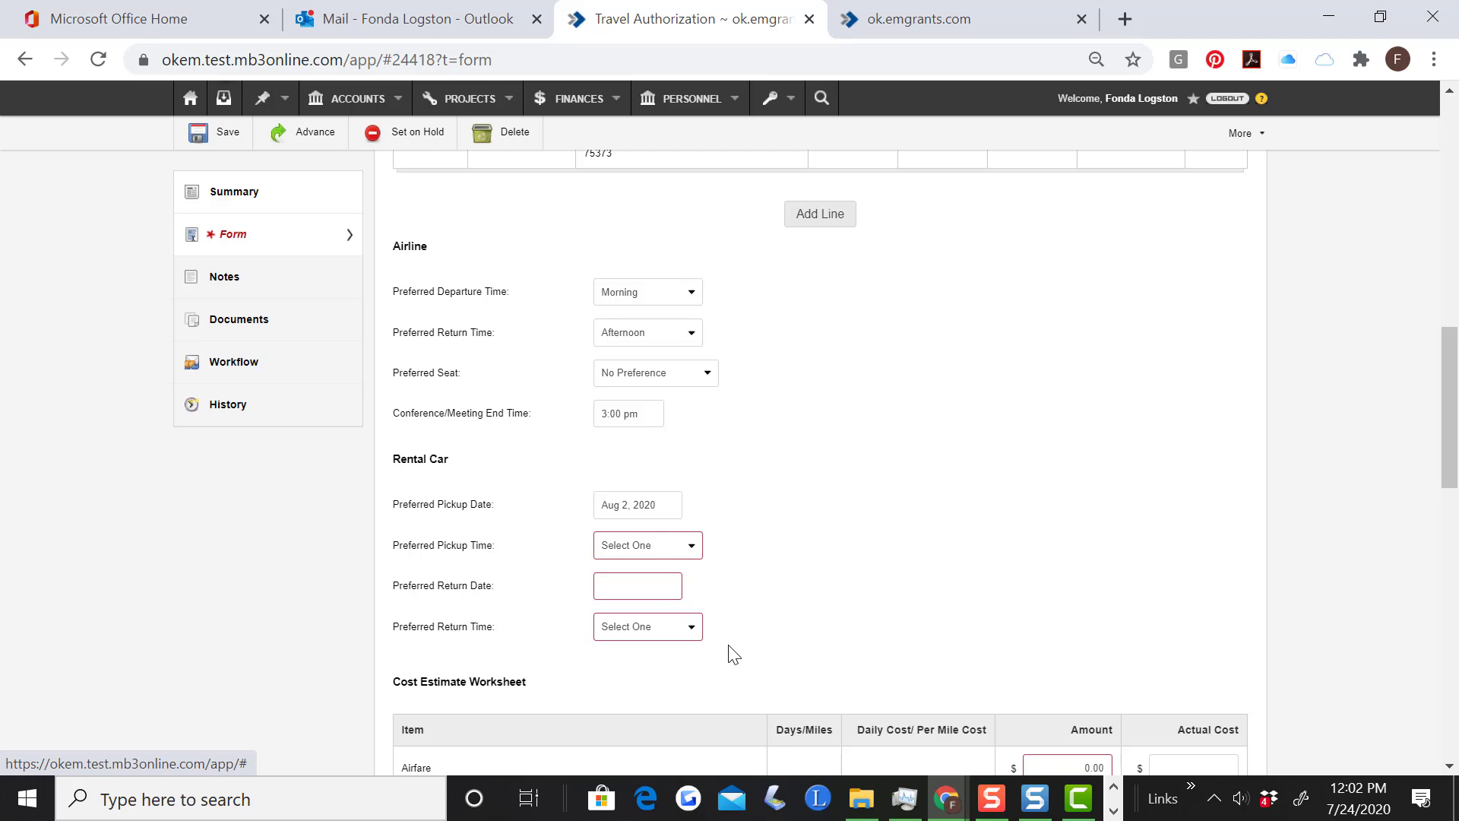
pyautogui.click(664, 548)
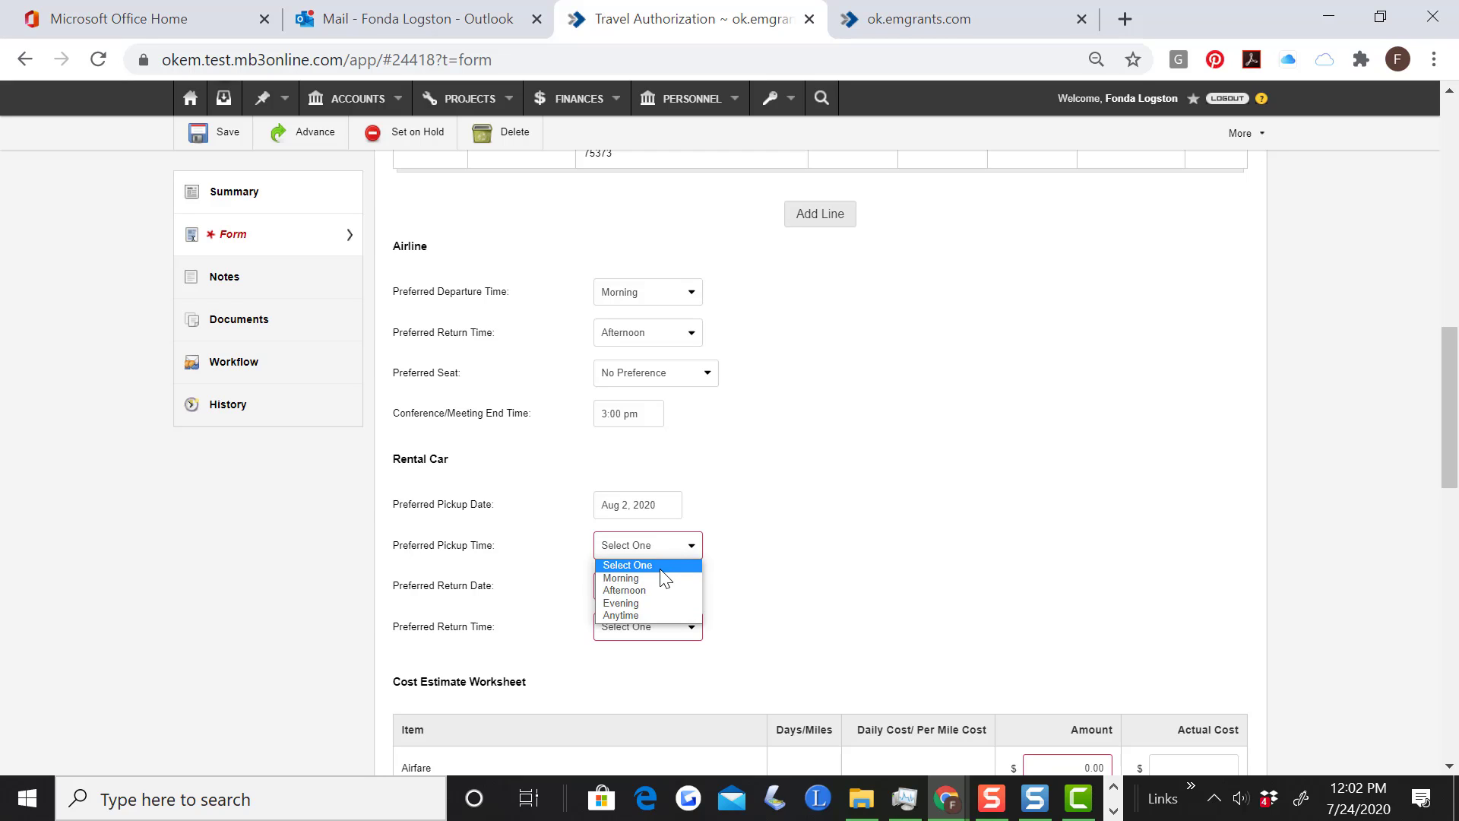
pyautogui.click(658, 578)
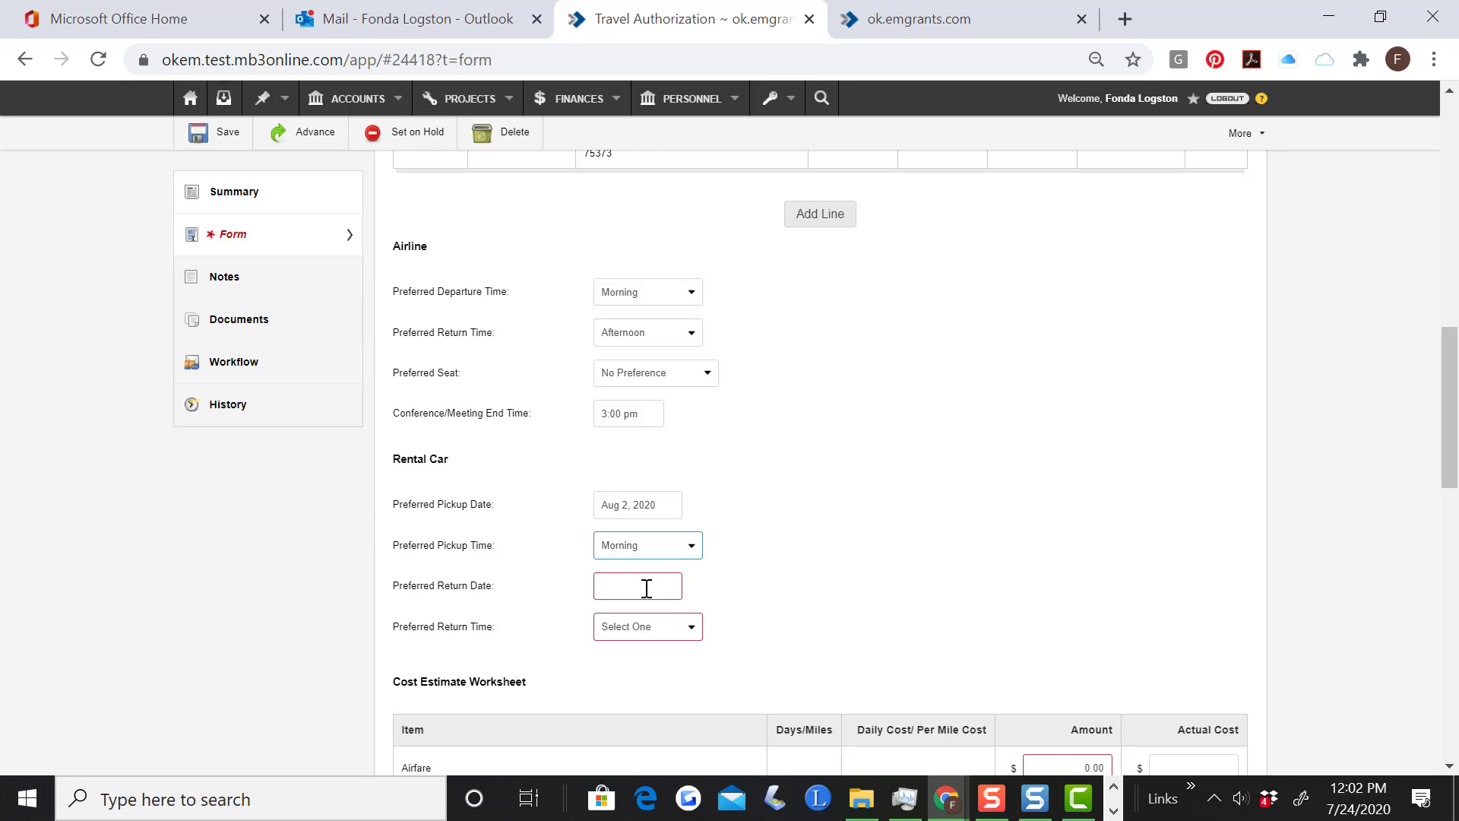
# - Set the rental car's preferred return to Aug 7, 2020 in the Afternoon
pyautogui.click(649, 584)
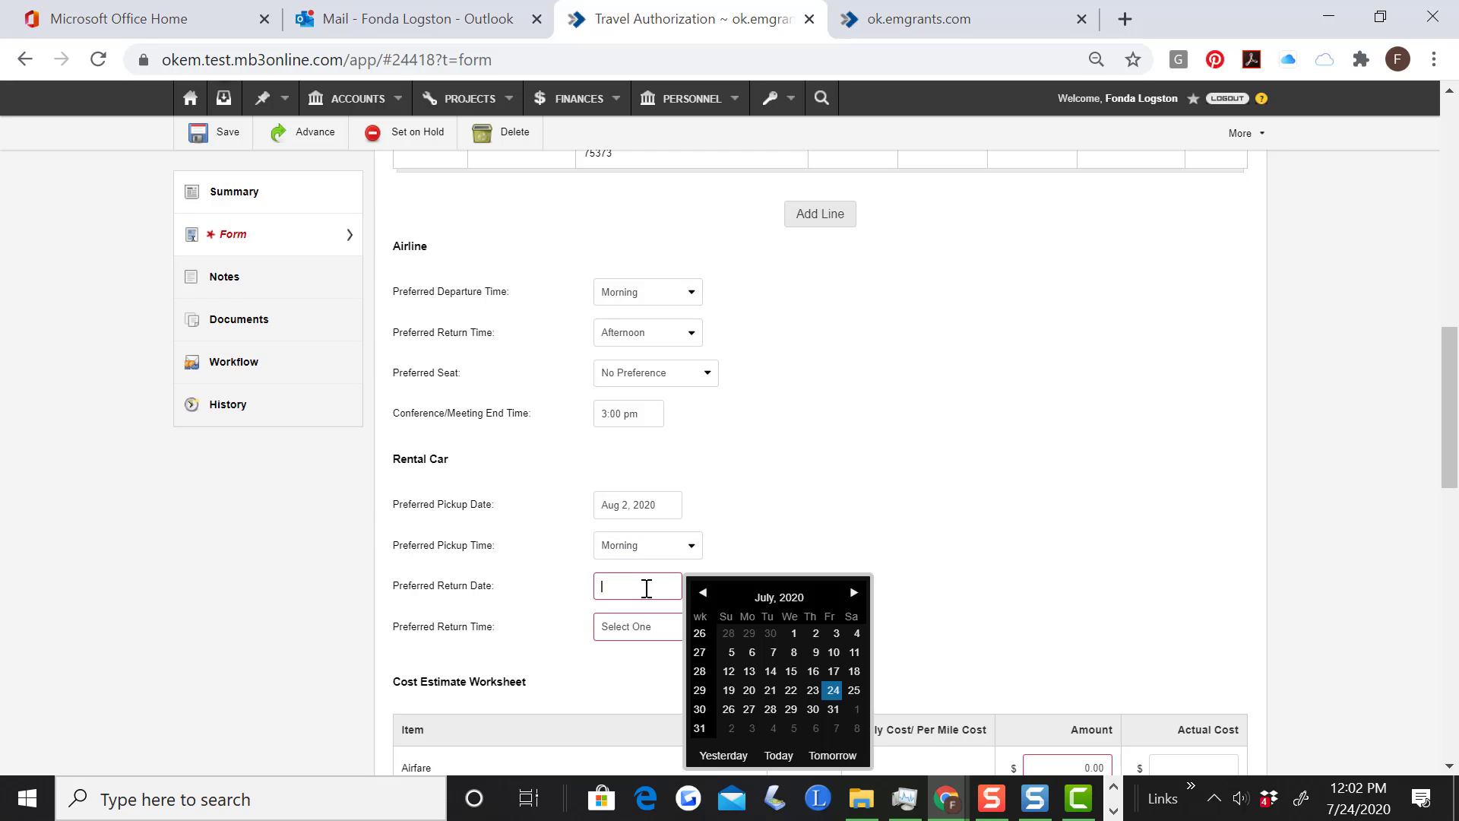
pyautogui.click(835, 727)
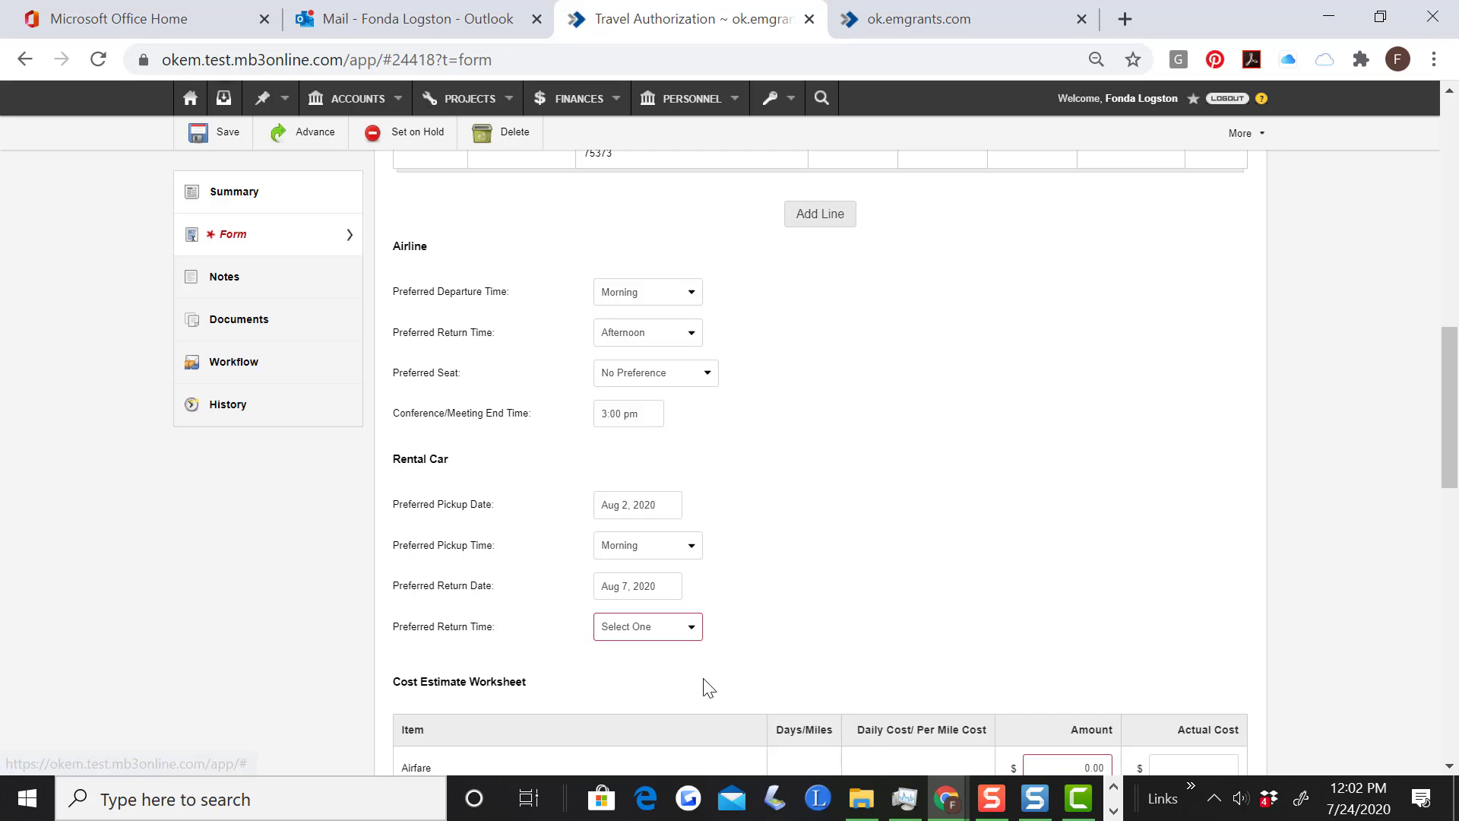
pyautogui.click(666, 628)
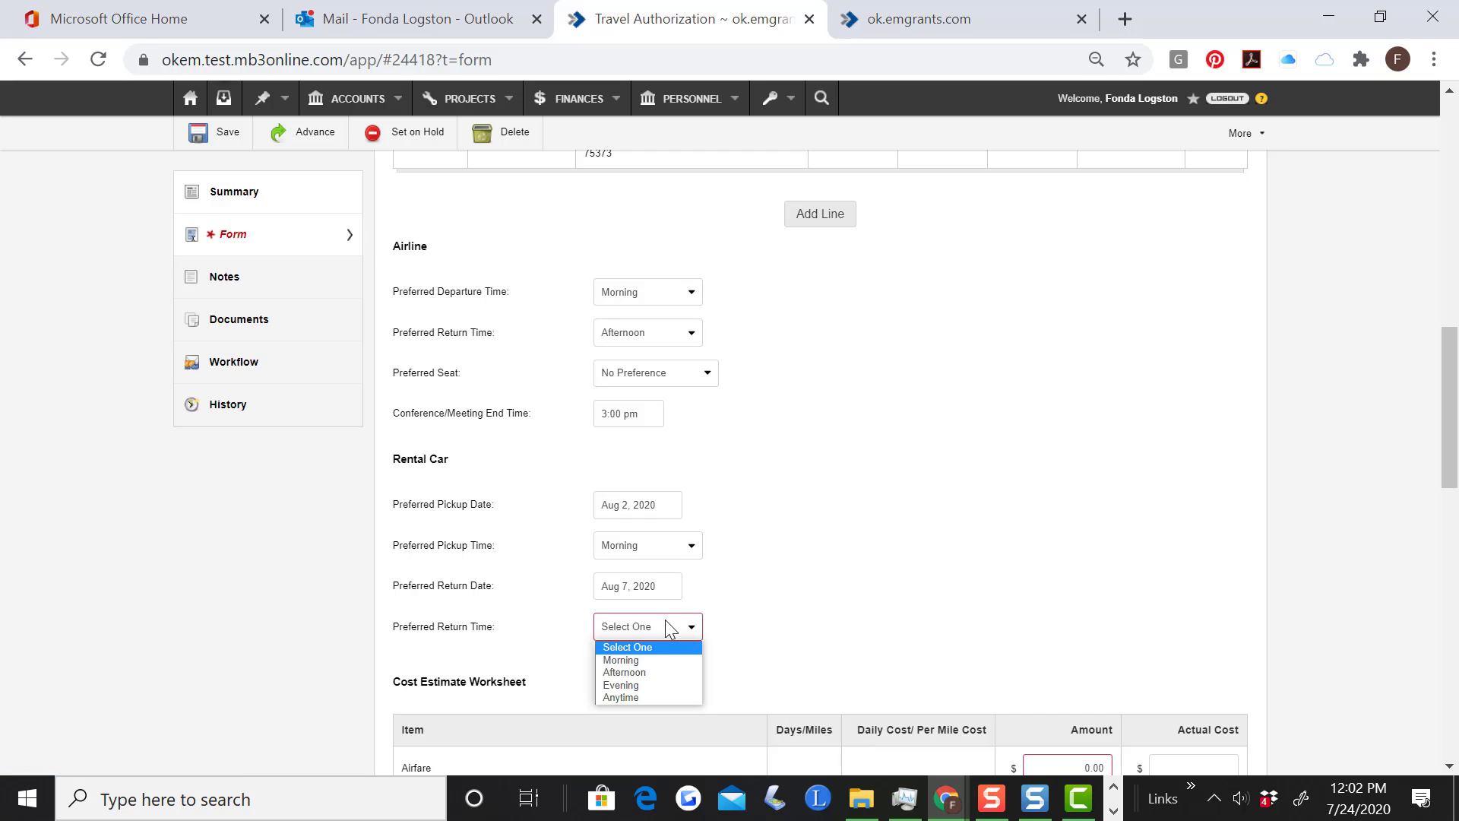
pyautogui.click(645, 671)
# - Enter 450.00 as the estimated Airfare amount in the Cost Estimate Worksheet
pyautogui.scroll(-6, 786, 644)
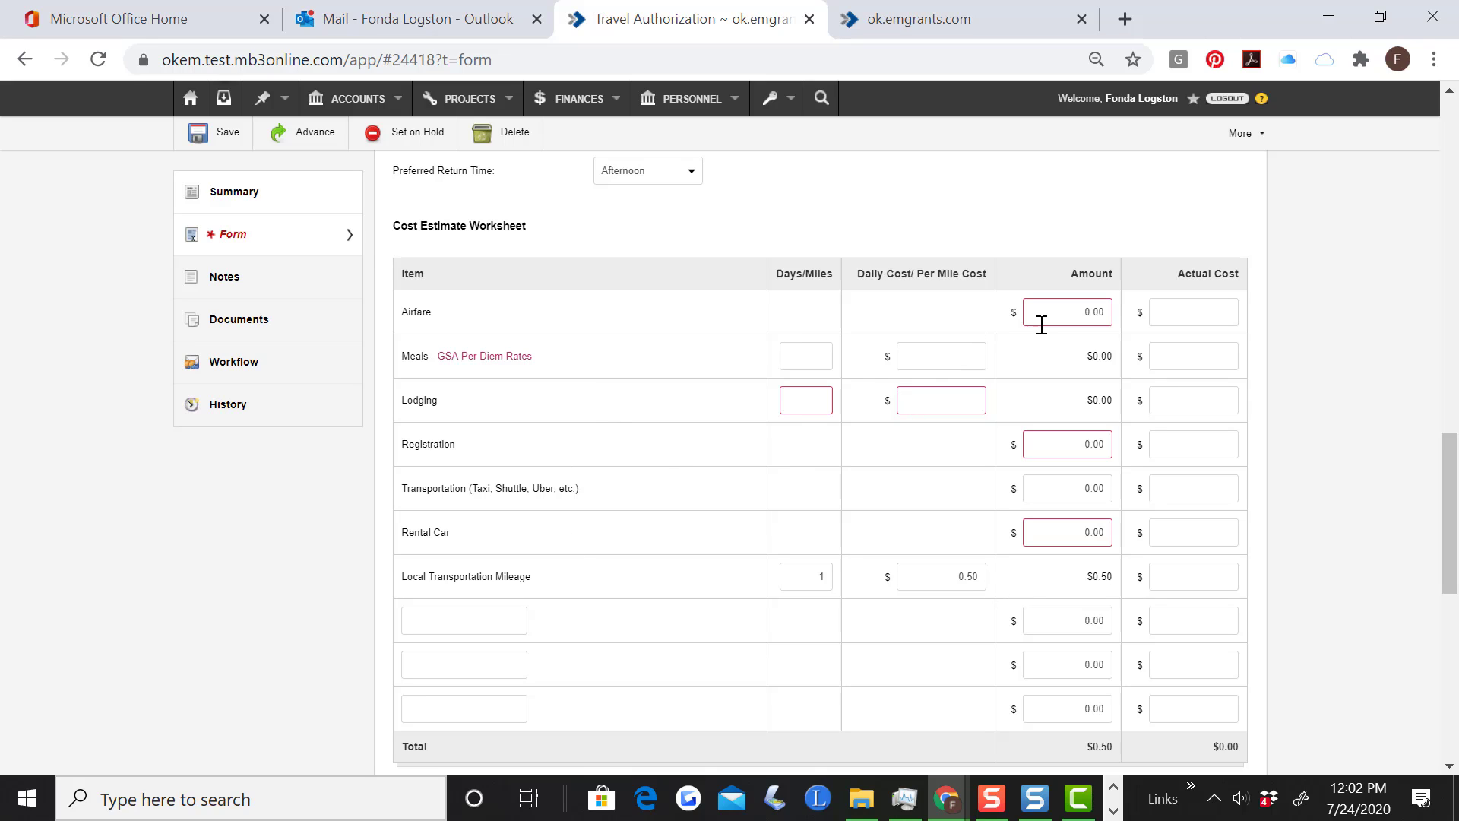
pyautogui.click(1082, 312)
pyautogui.write('450')
pyautogui.press('Tab')
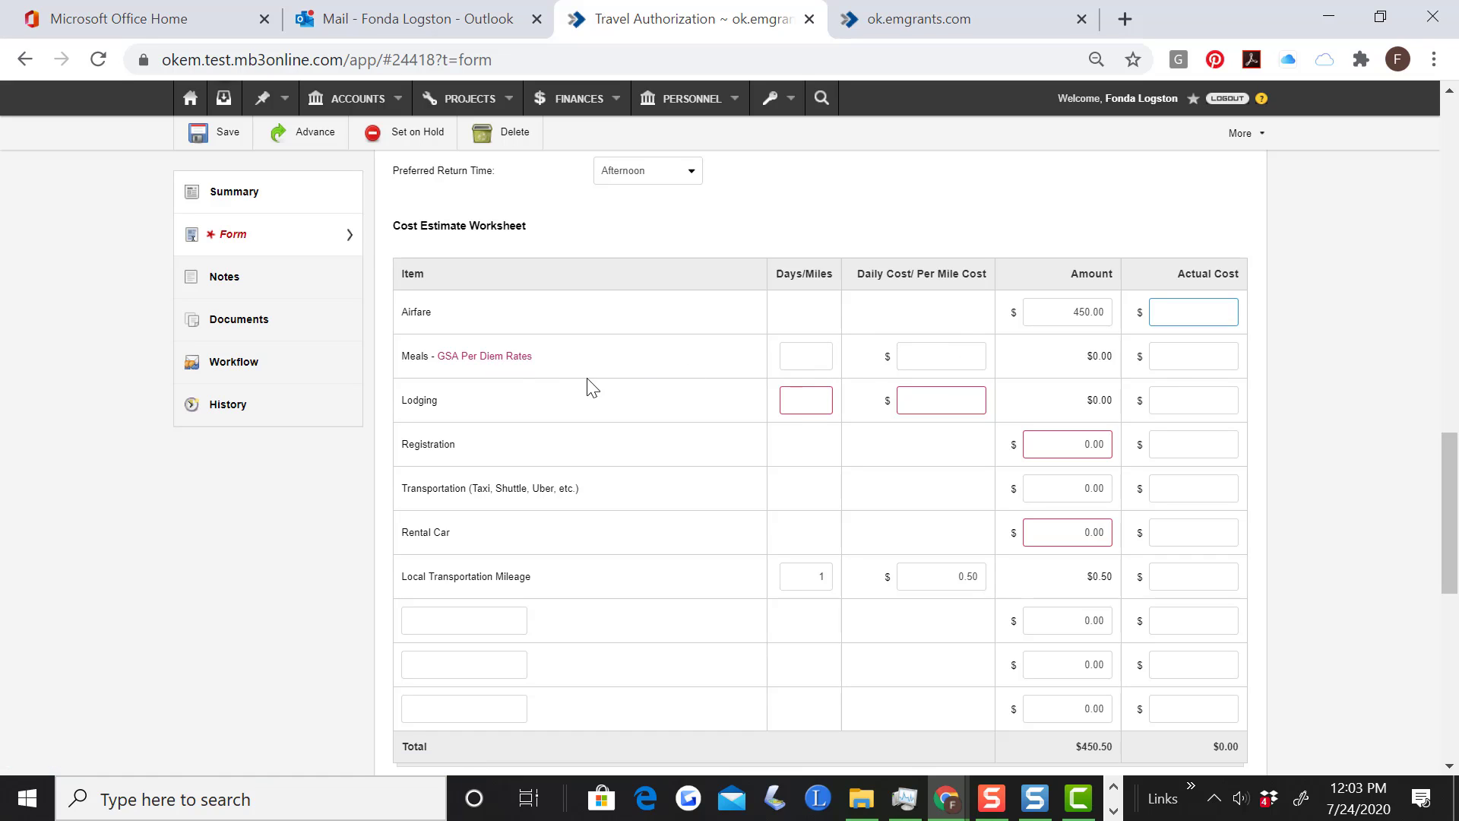
# - Open the GSA per diem rates from the worksheet's Meals row and look up the rates for Dallas, Texas
pyautogui.click(519, 357)
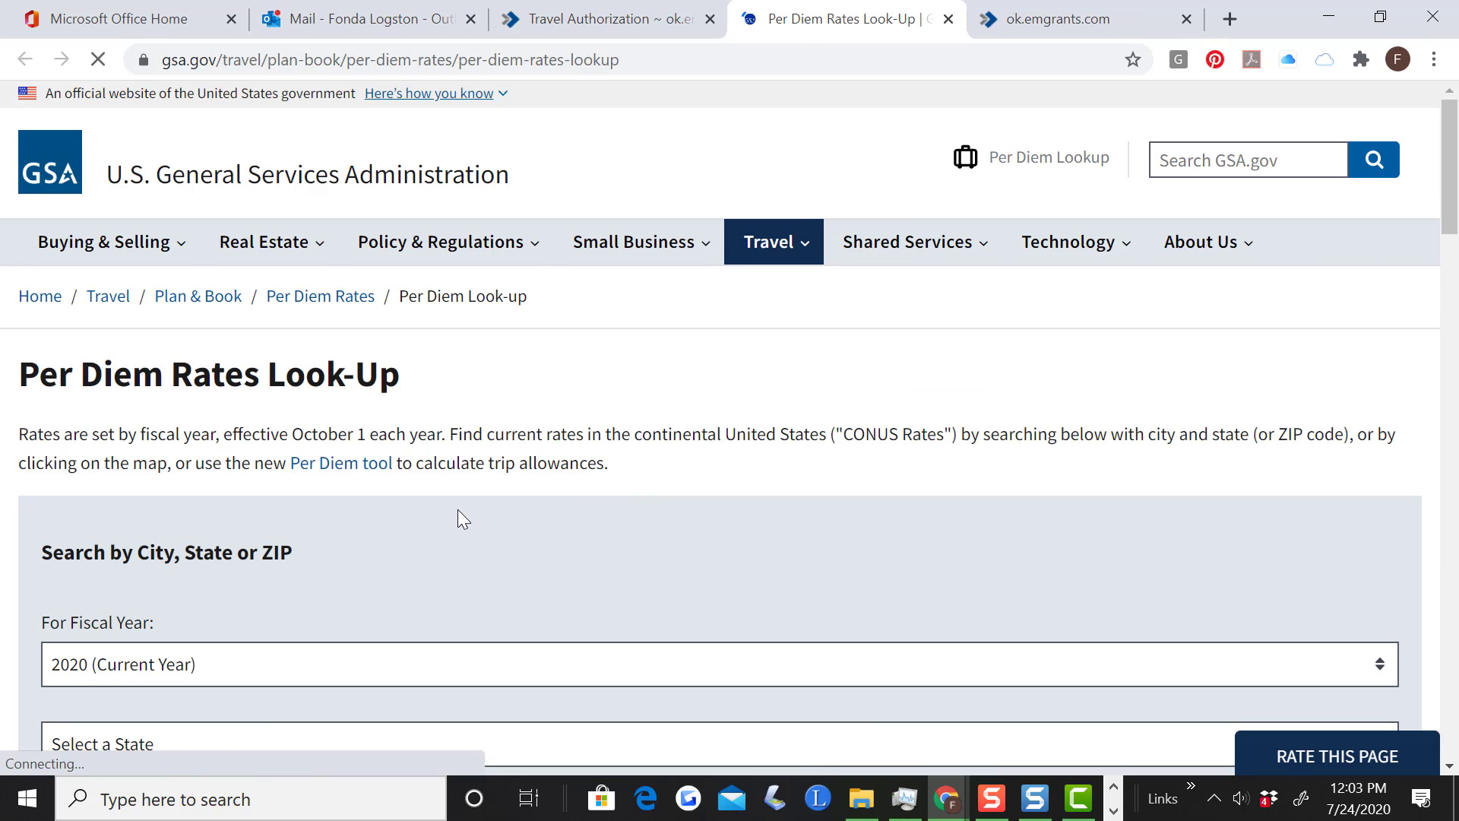
pyautogui.scroll(-4, 458, 509)
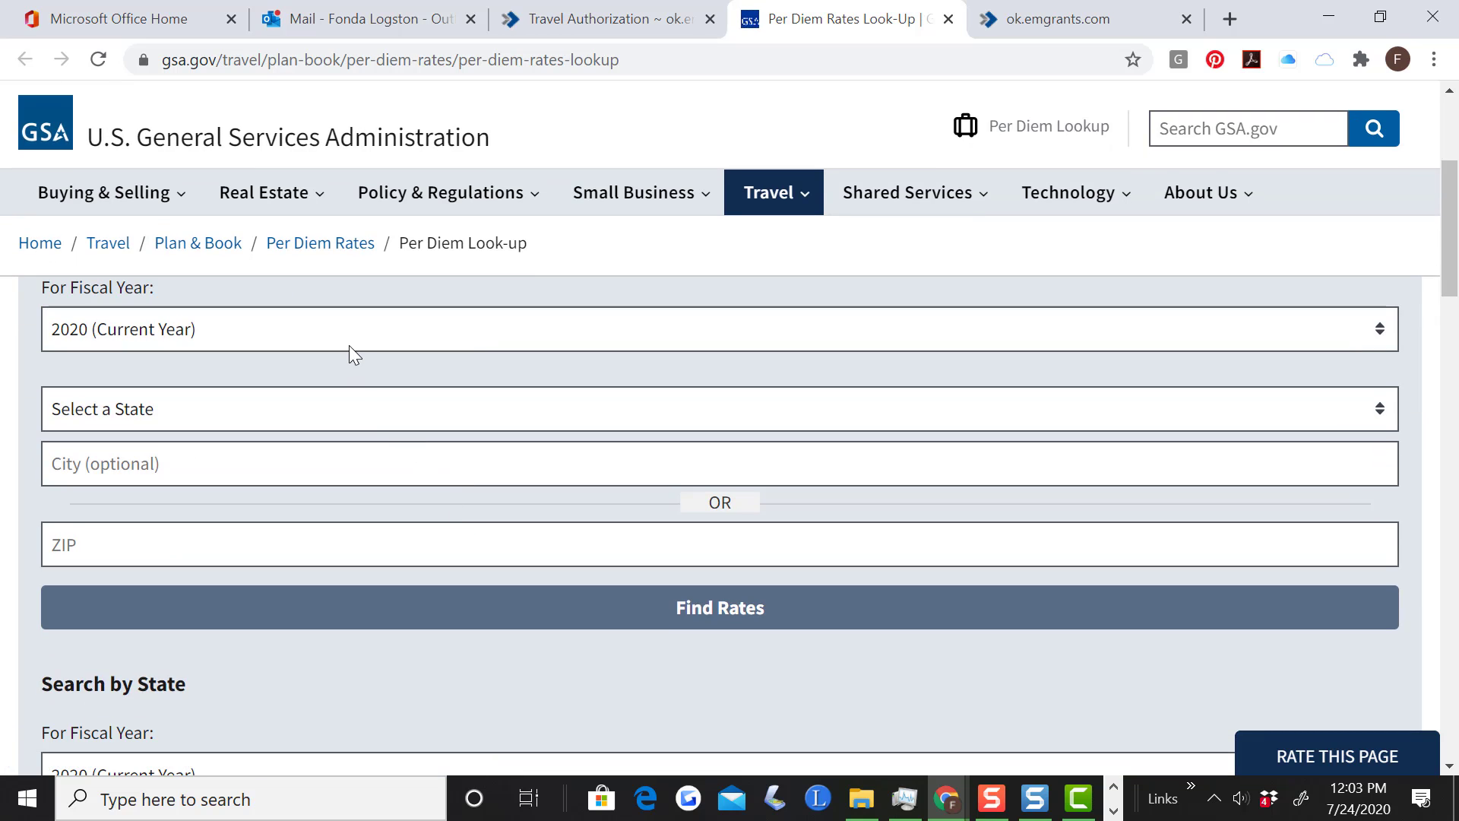
pyautogui.click(375, 411)
pyautogui.scroll(-12, 400, 263)
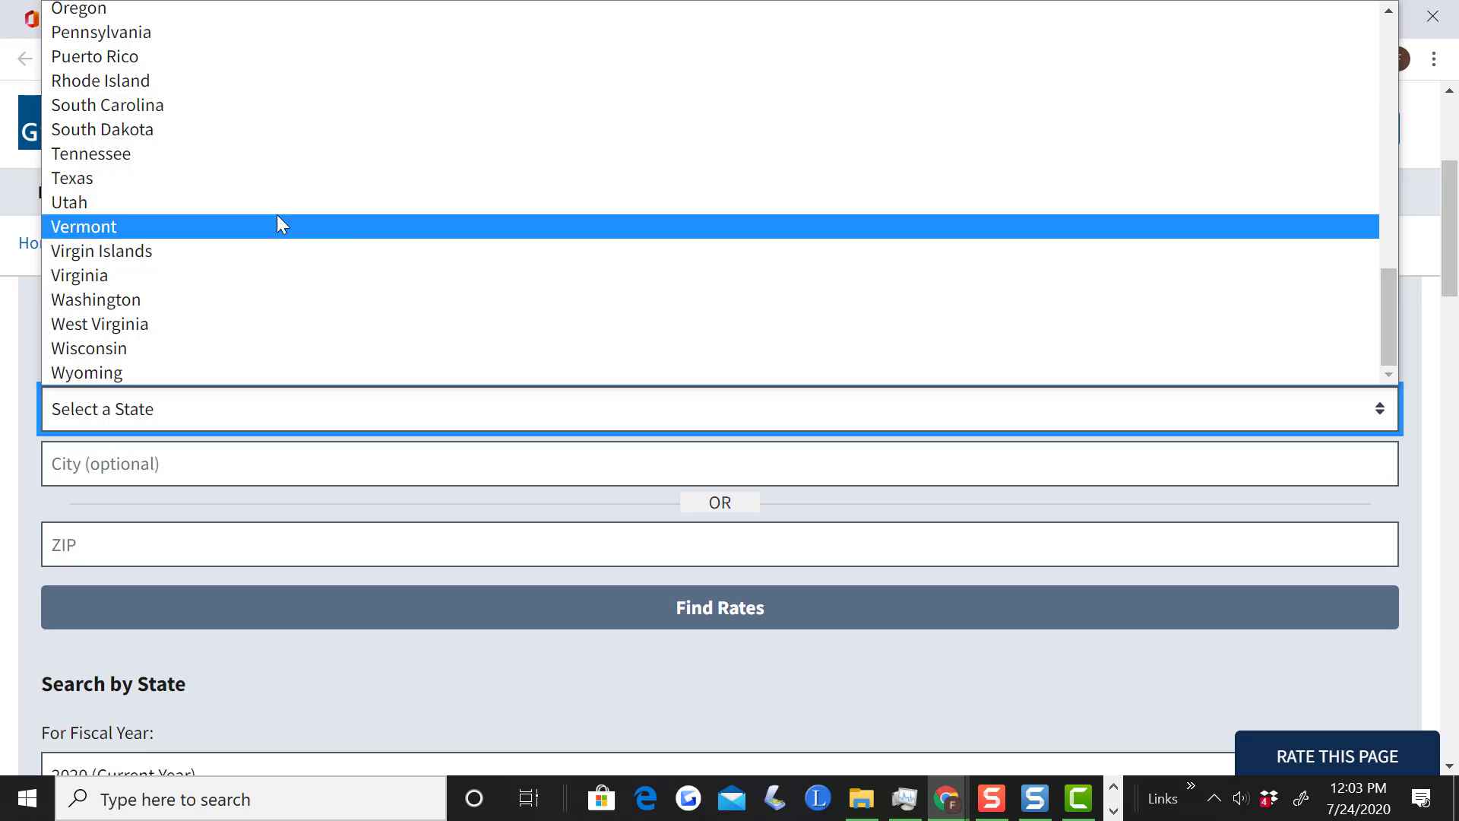
pyautogui.click(235, 182)
pyautogui.click(247, 465)
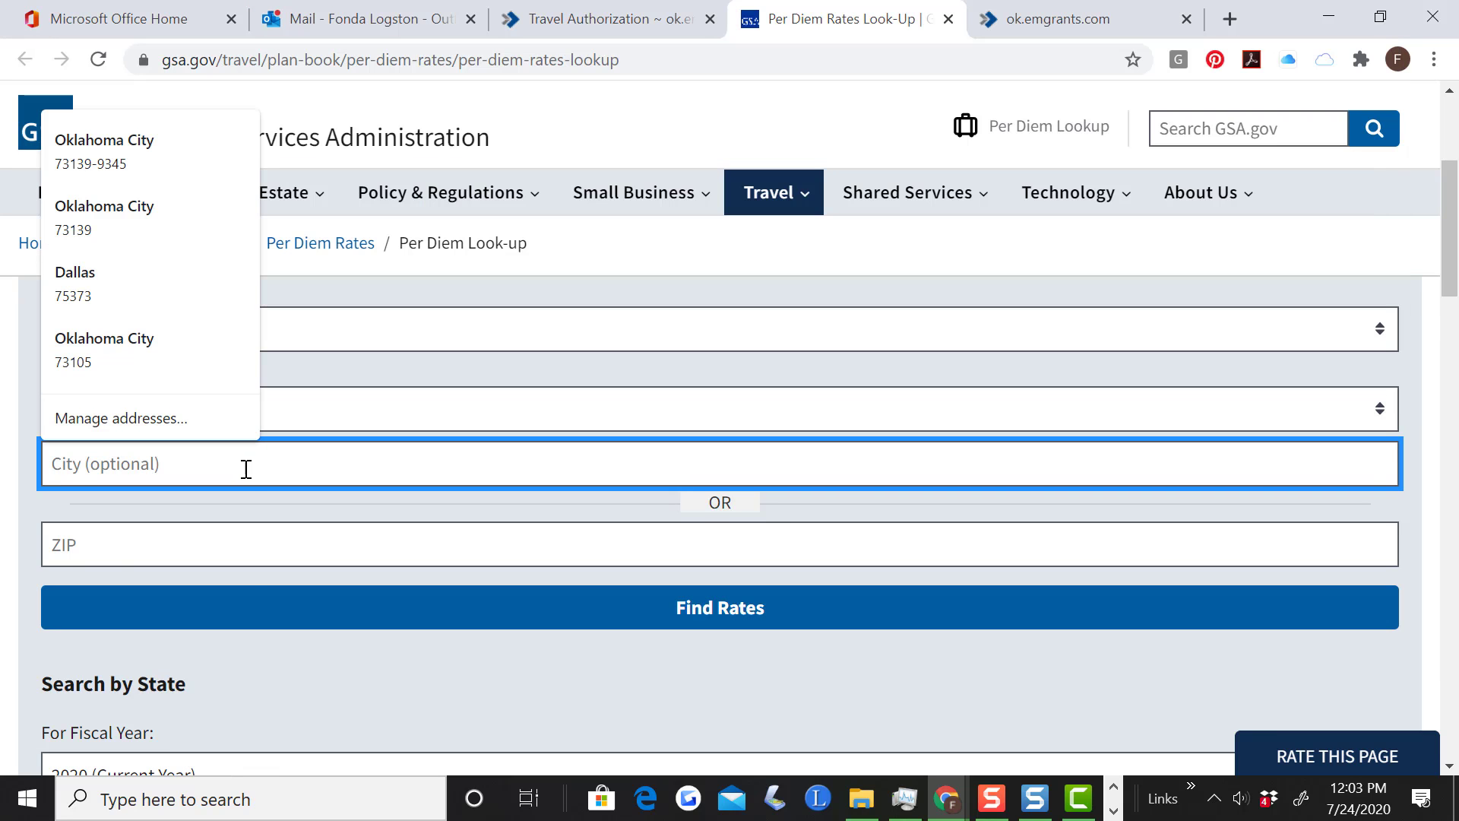
pyautogui.write('Dallas')
pyautogui.press('Tab')
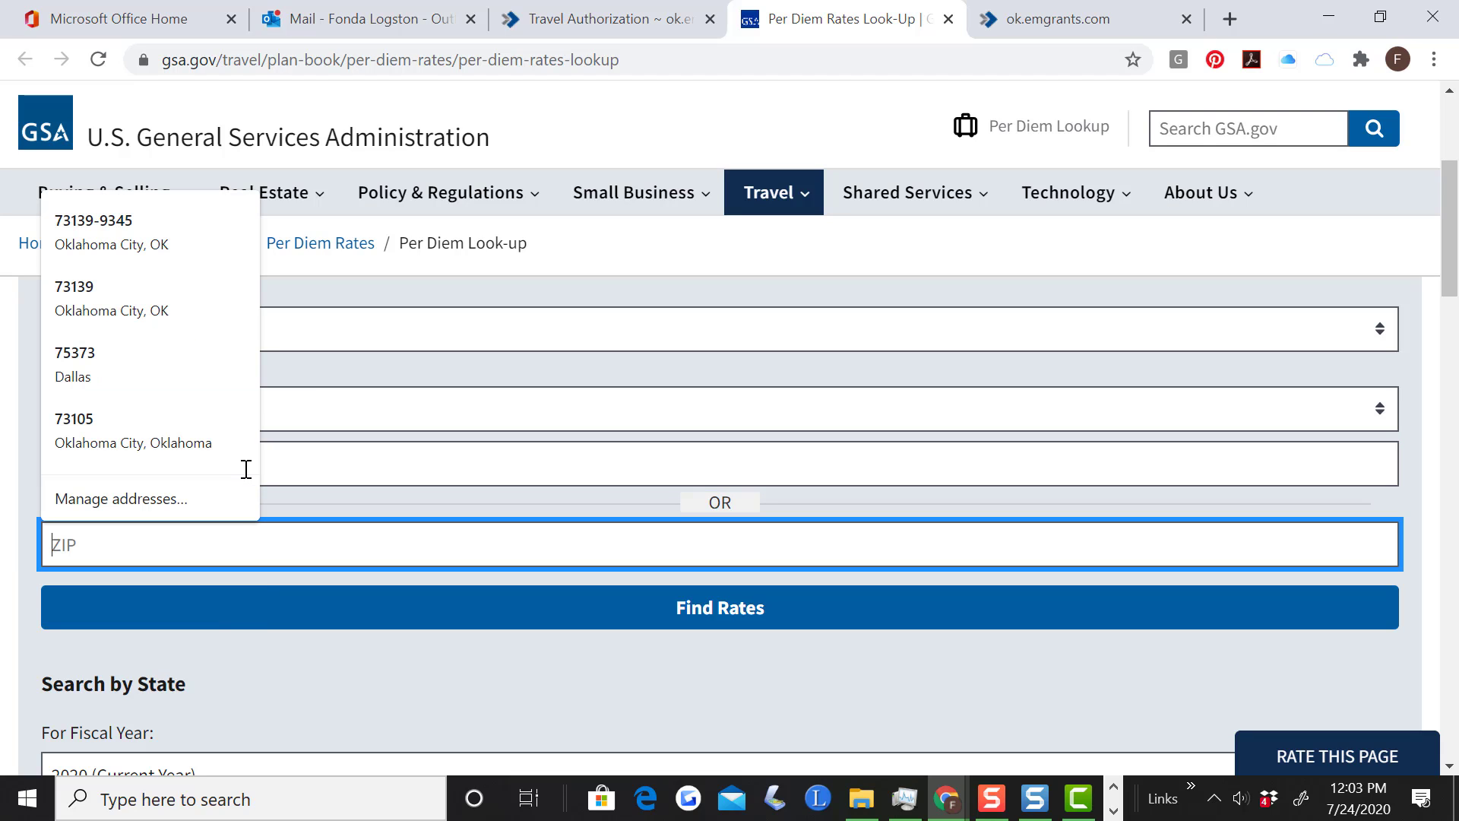
pyautogui.click(146, 694)
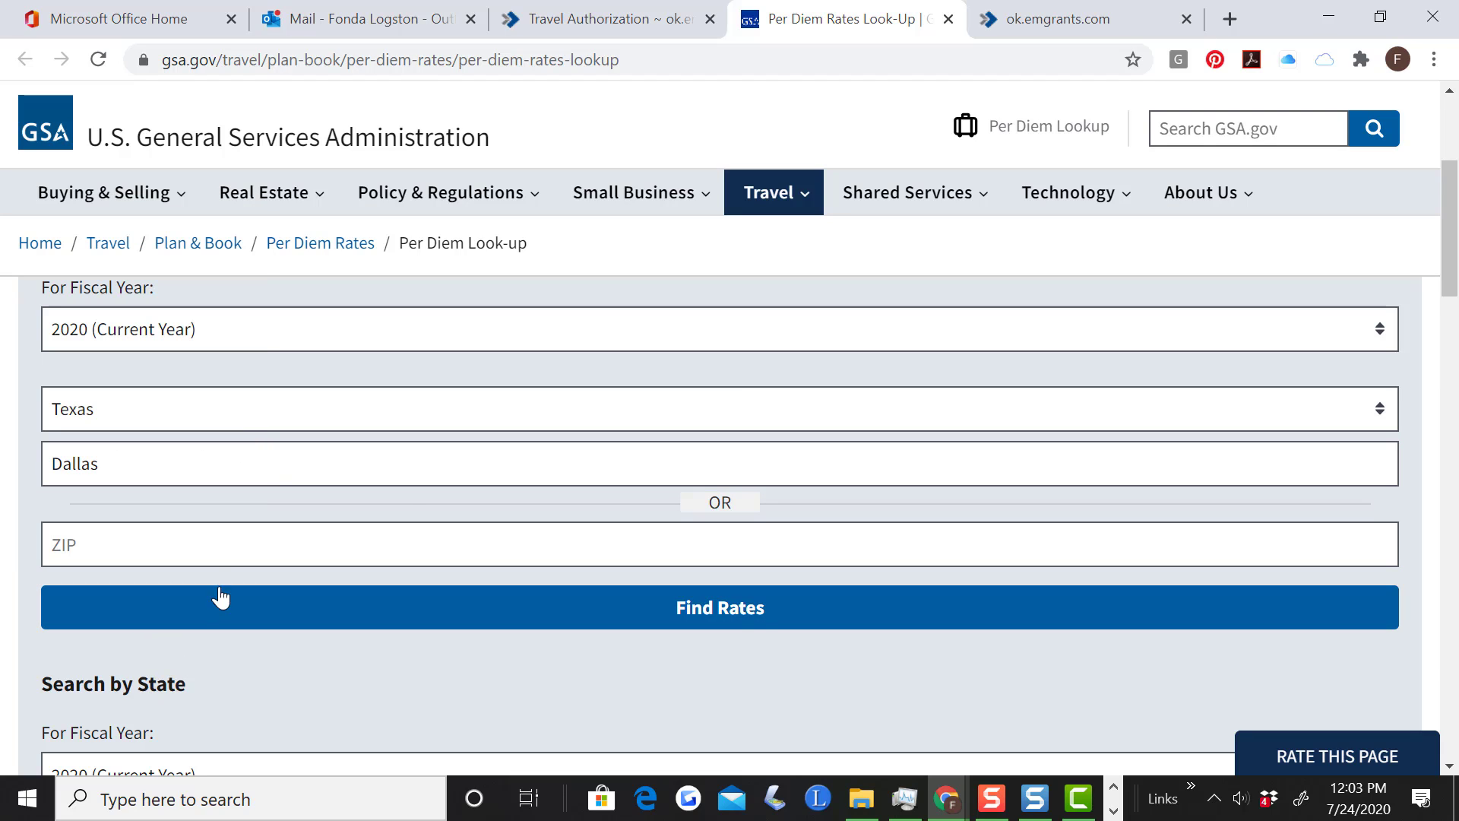
pyautogui.click(744, 615)
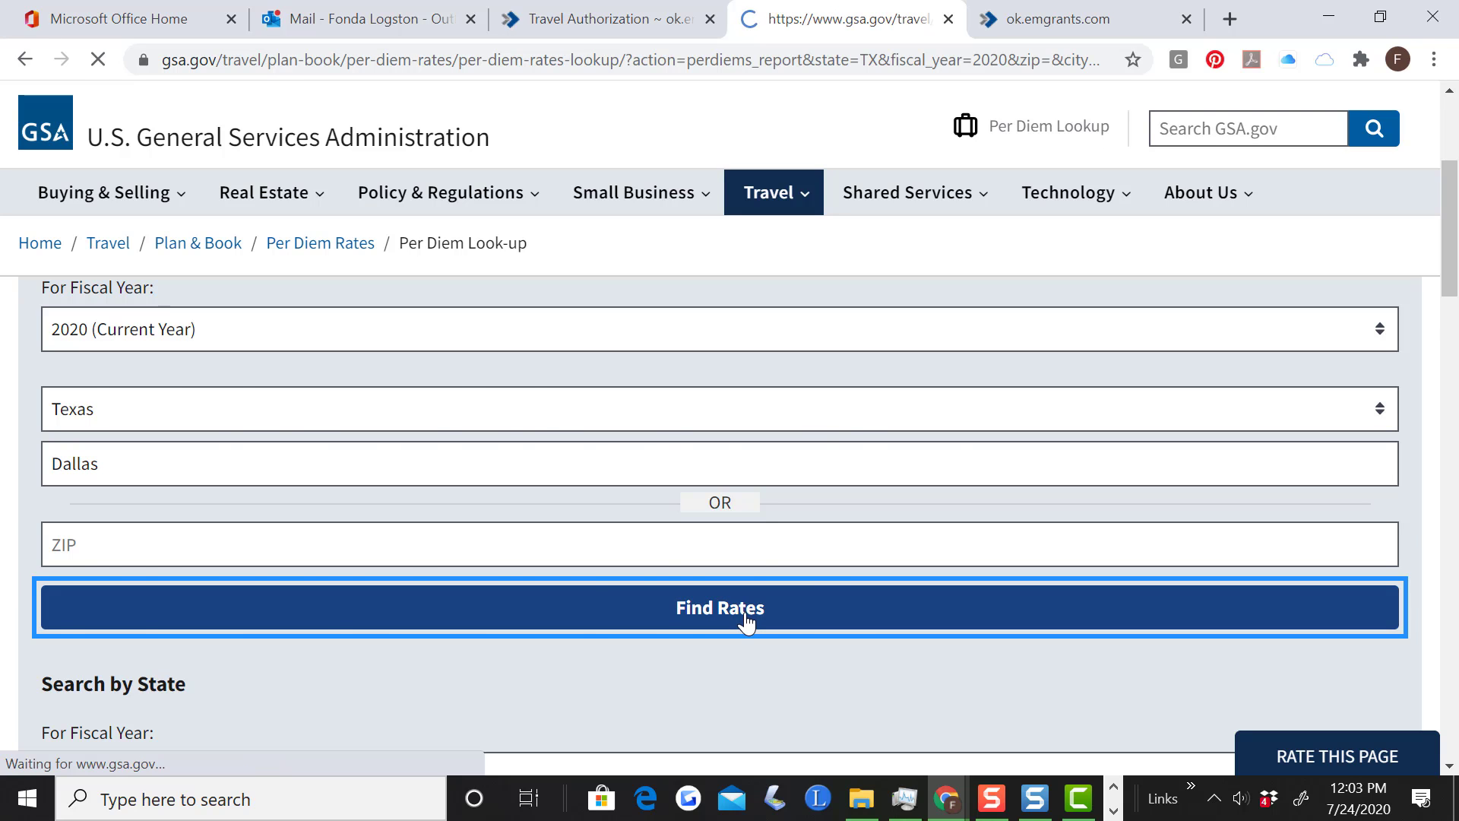
# - Check the monthly lodging rates and the meals and incidentals breakdown for Dallas
pyautogui.scroll(-4, 582, 601)
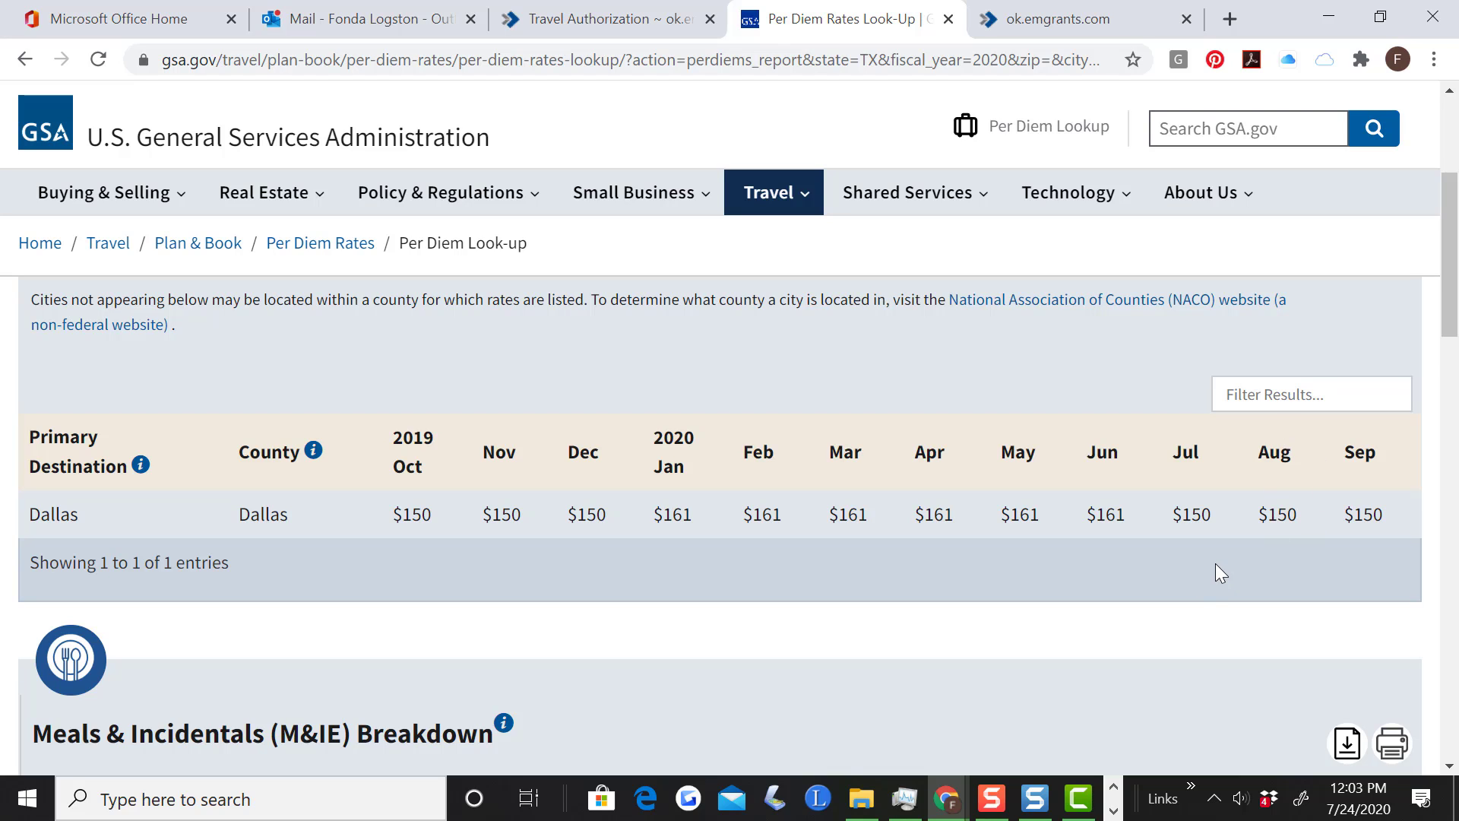
pyautogui.scroll(-5, 1216, 573)
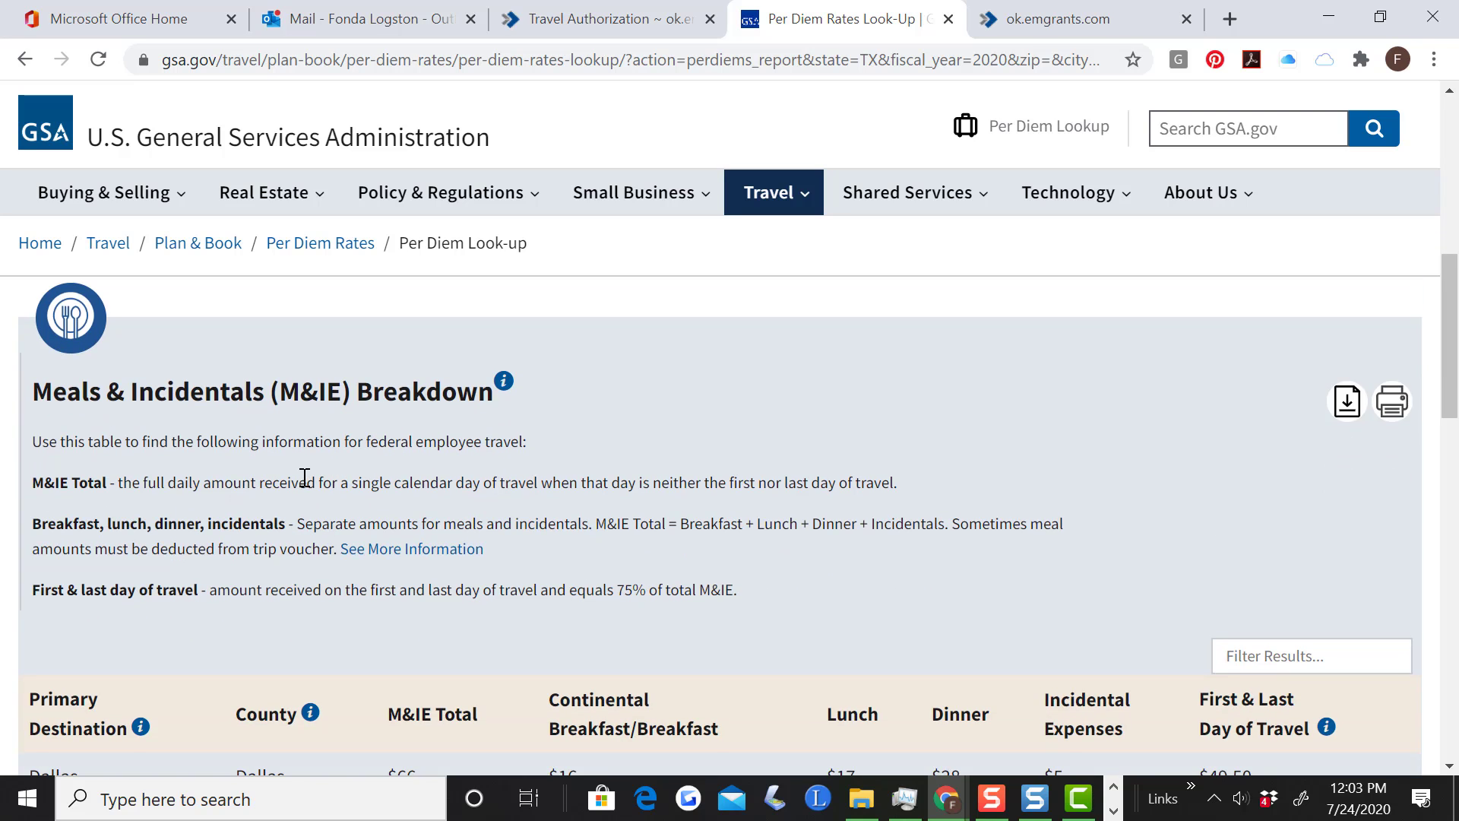
pyautogui.scroll(2, 301, 475)
pyautogui.scroll(-5, 965, 515)
pyautogui.scroll(-2, 964, 507)
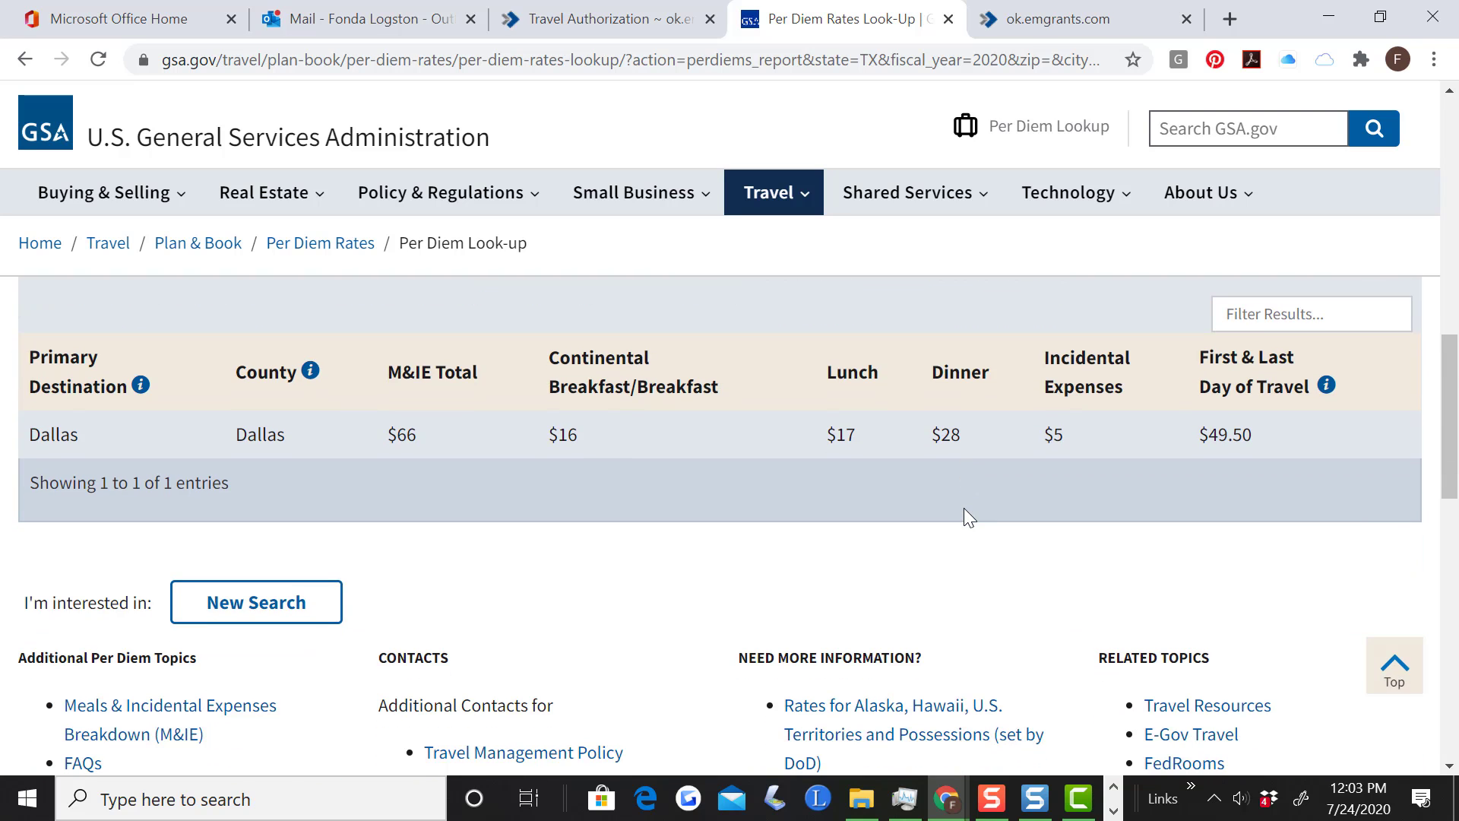
pyautogui.scroll(2, 964, 508)
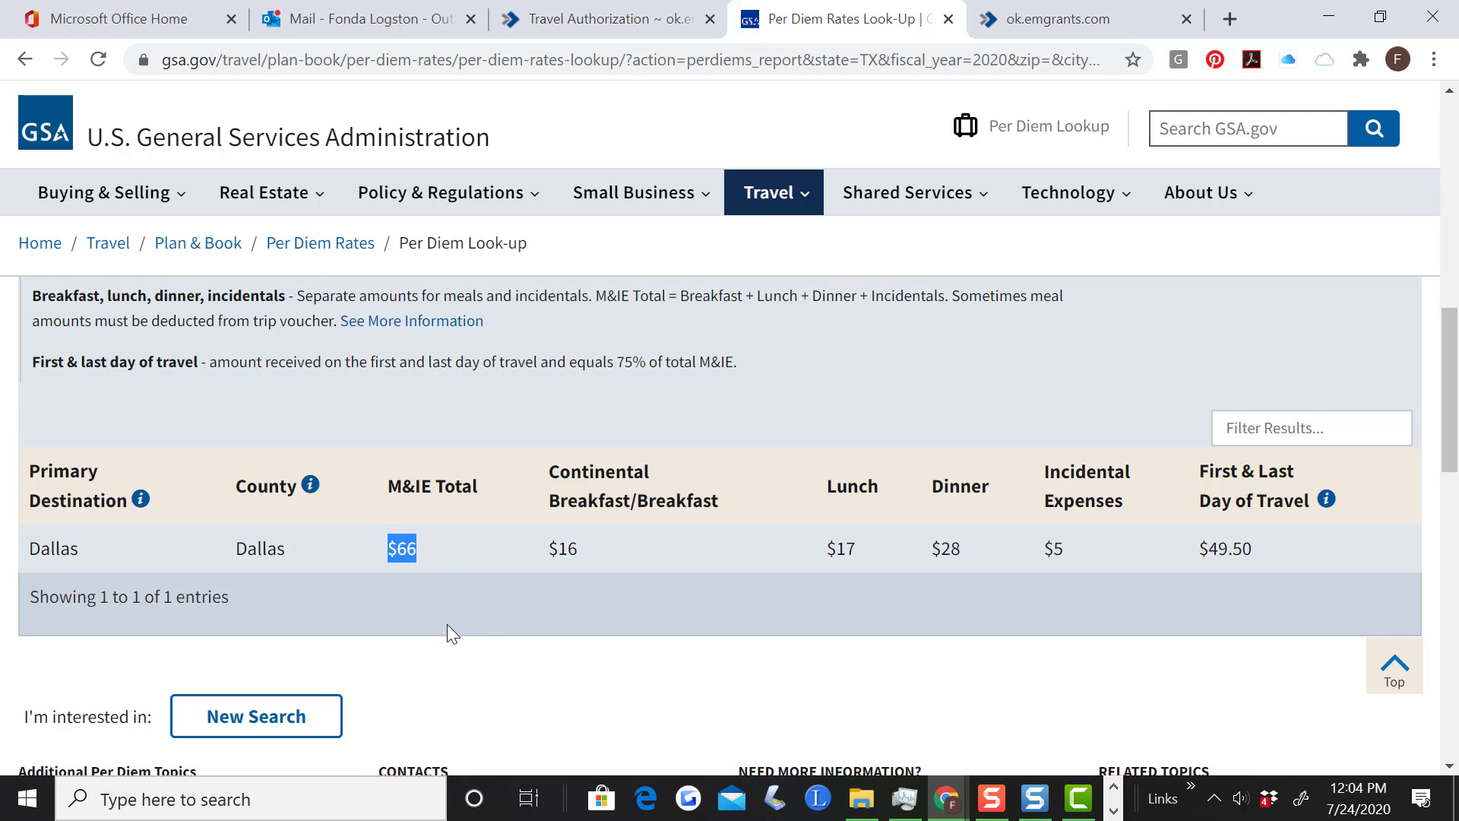
pyautogui.click(465, 652)
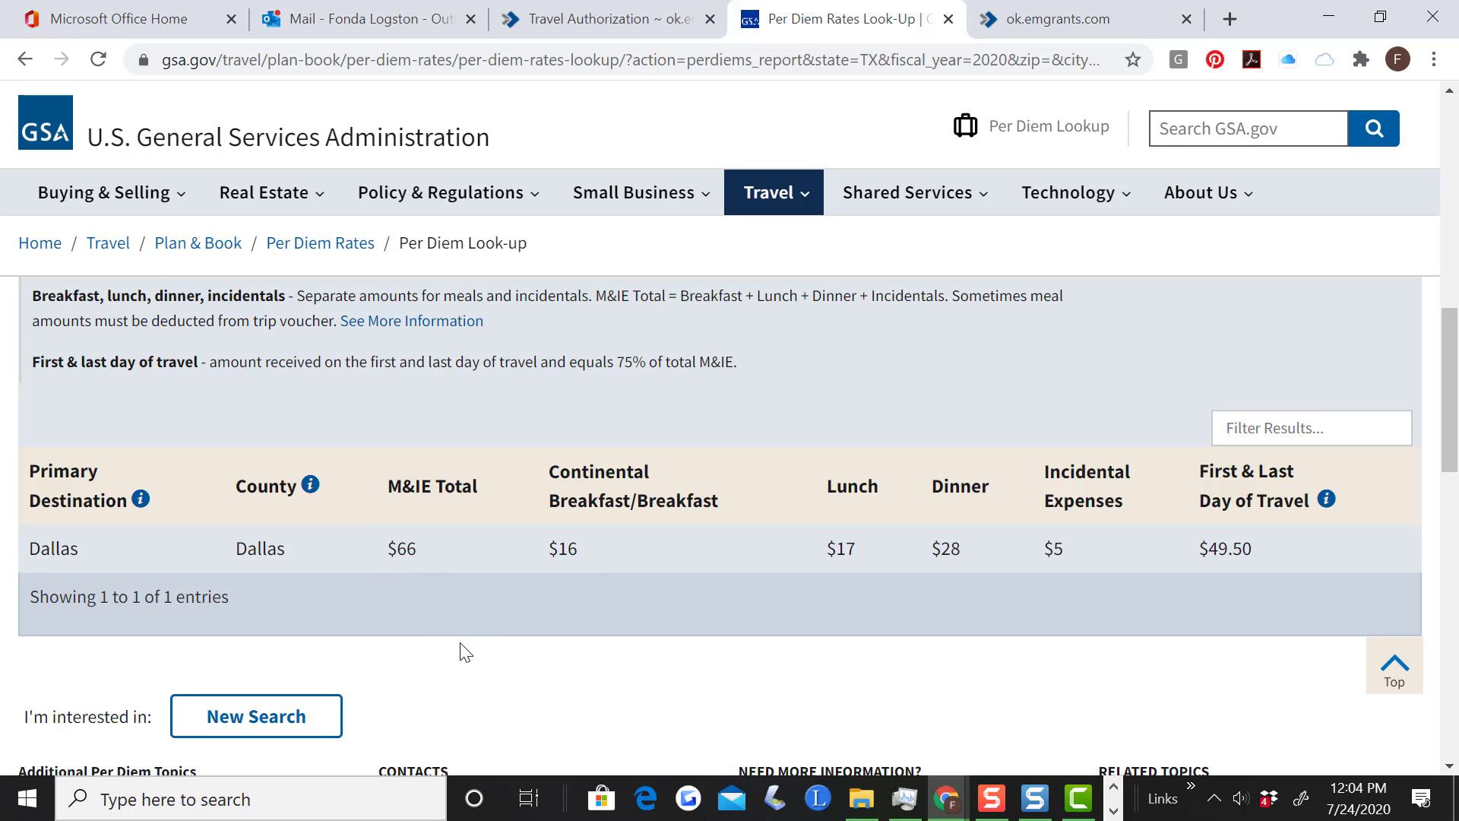
# - Return to the travel authorization and estimate Meals at 6 days with a daily cost of 66.00
pyautogui.click(600, 26)
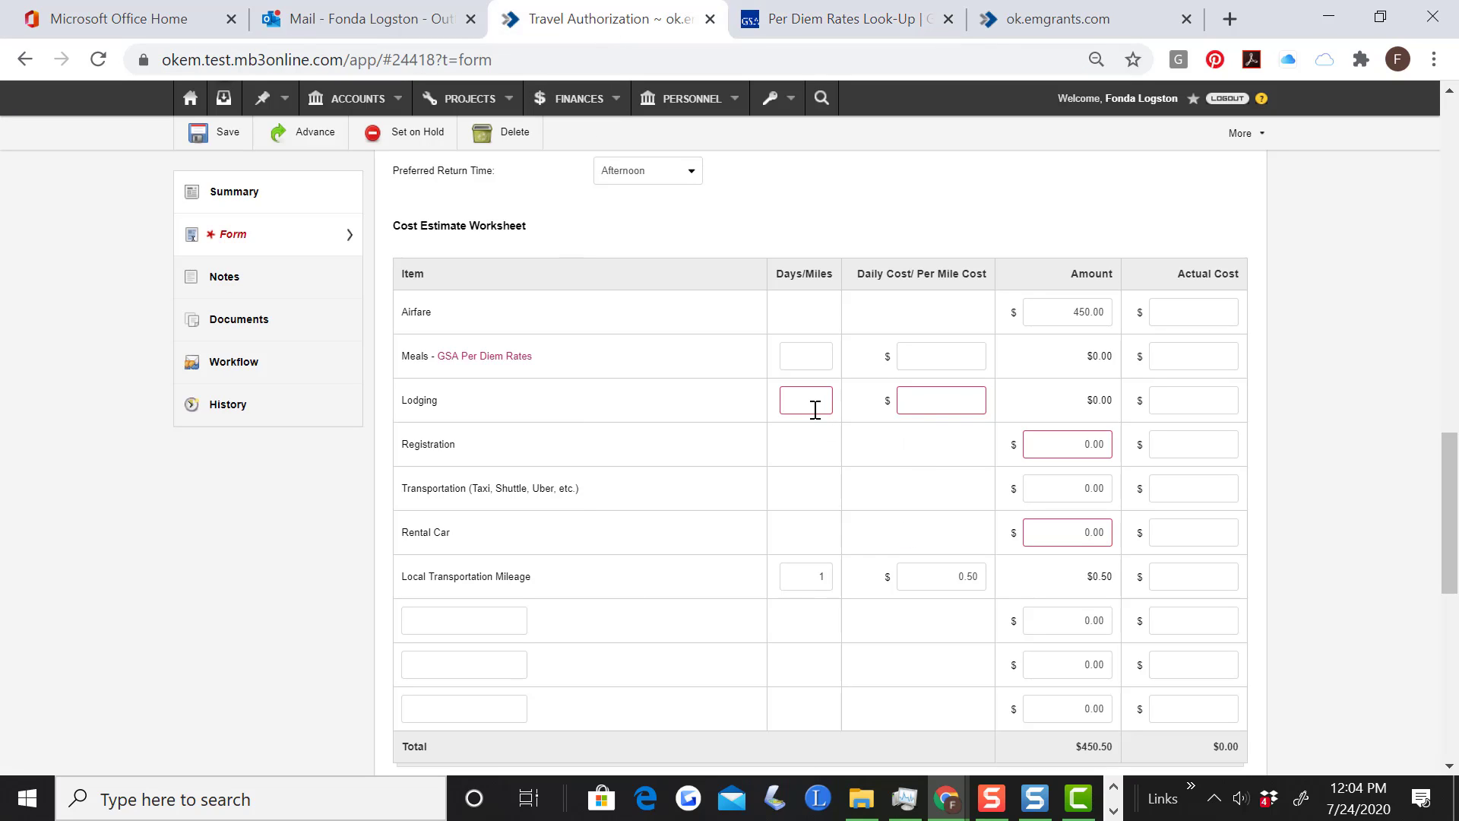
pyautogui.click(809, 351)
pyautogui.write('6')
pyautogui.press('Tab')
pyautogui.write('66.00')
pyautogui.press('Tab')
# - Estimate Lodging at 6 days with a daily cost of 129.00
pyautogui.click(816, 398)
pyautogui.write('6')
pyautogui.press('Tab')
pyautogui.scroll(5, 817, 398)
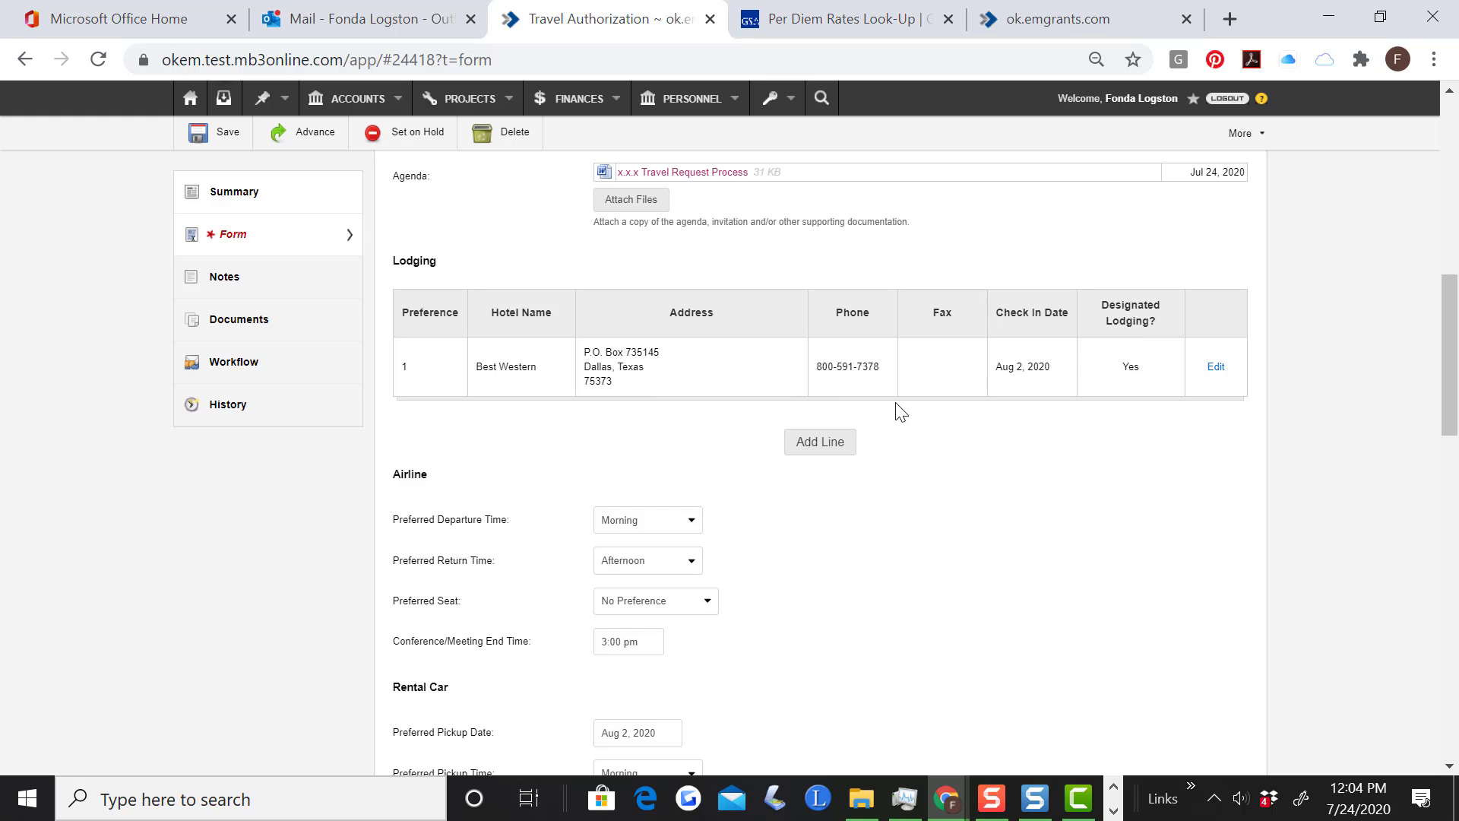
pyautogui.scroll(-7, 946, 459)
pyautogui.scroll(-1, 939, 456)
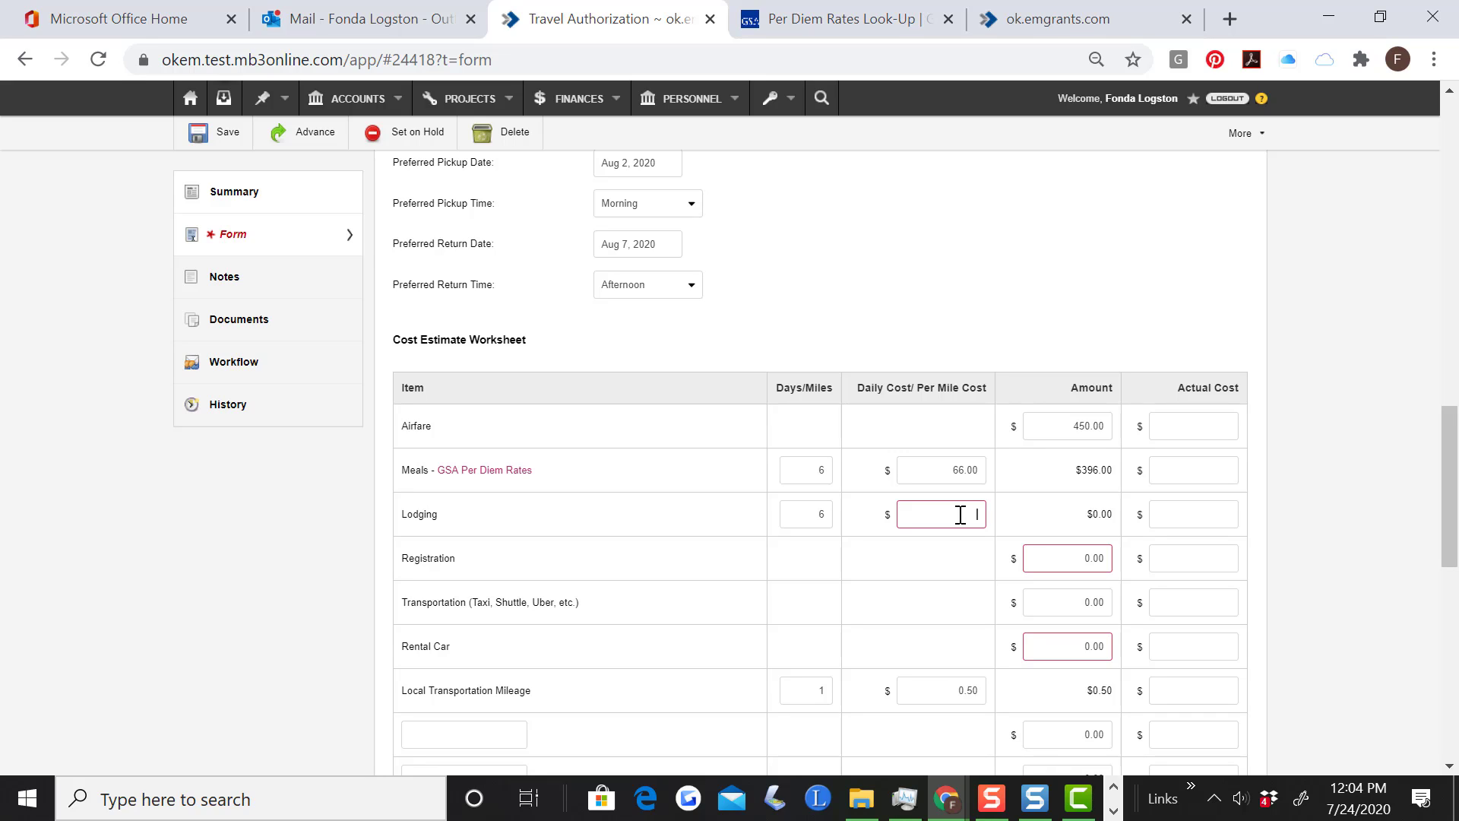
pyautogui.click(960, 515)
pyautogui.write('129.00')
pyautogui.click(935, 566)
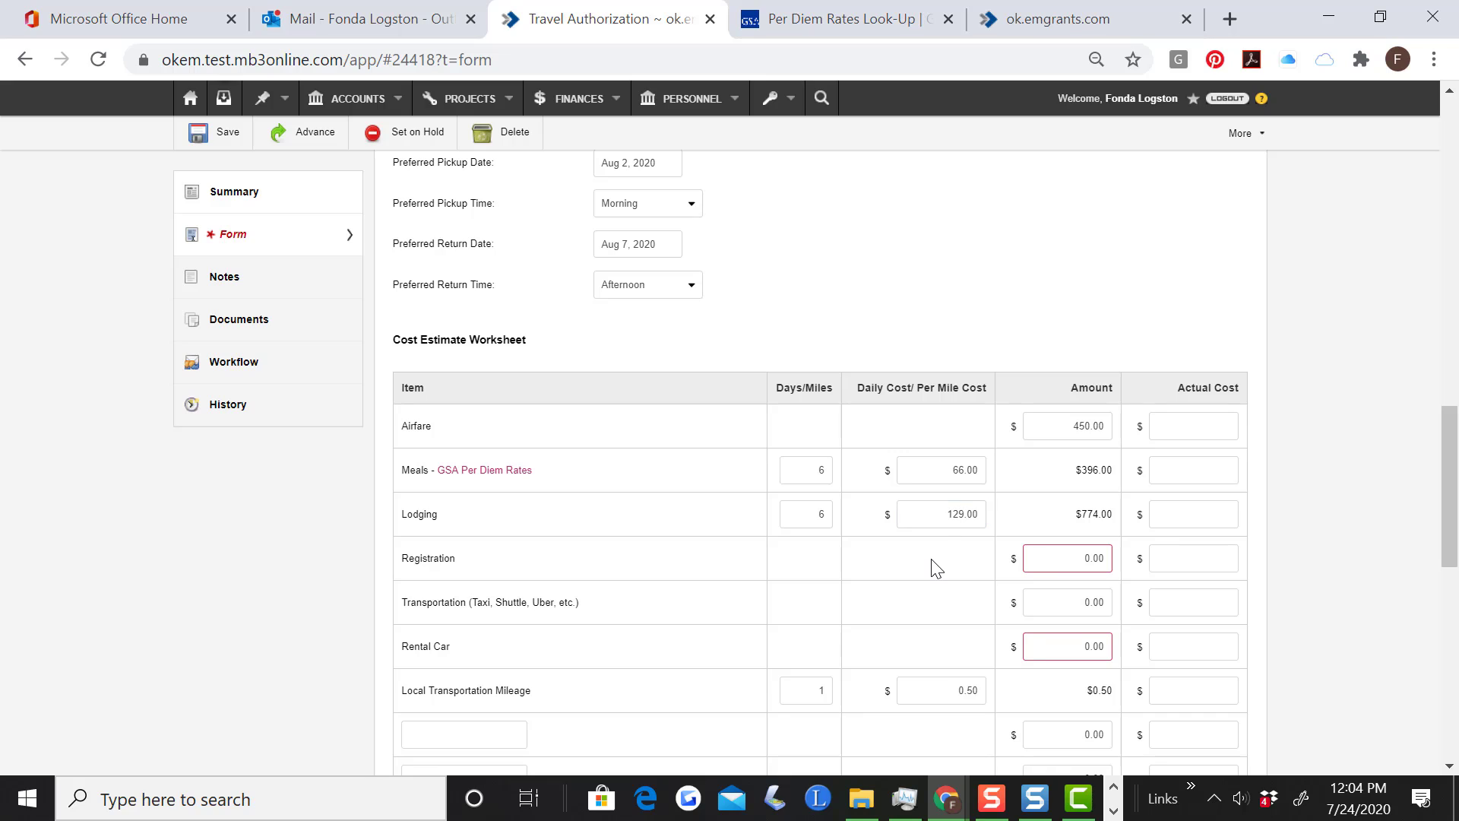
# - Enter estimated amounts of 500.00 for Registration and 250 for Rental Car
pyautogui.click(1069, 559)
pyautogui.write('500')
pyautogui.click(1151, 566)
pyautogui.click(777, 686)
pyautogui.moveTo(1078, 645); pyautogui.dragTo(1124, 652)
pyautogui.write('250.')
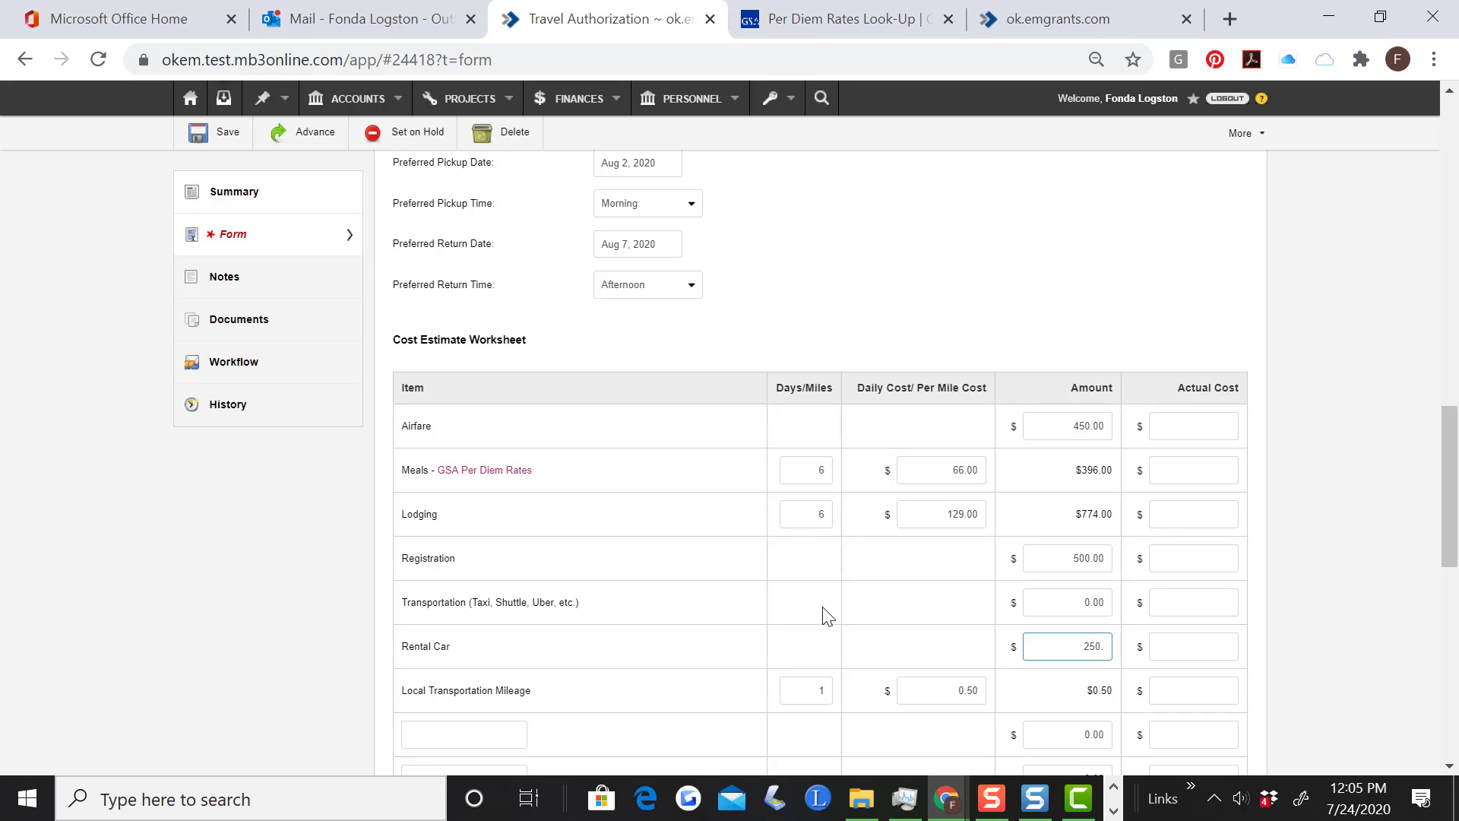
# - Set the Local Transportation Mileage estimate to 4 miles
pyautogui.click(824, 608)
pyautogui.scroll(-2, 816, 605)
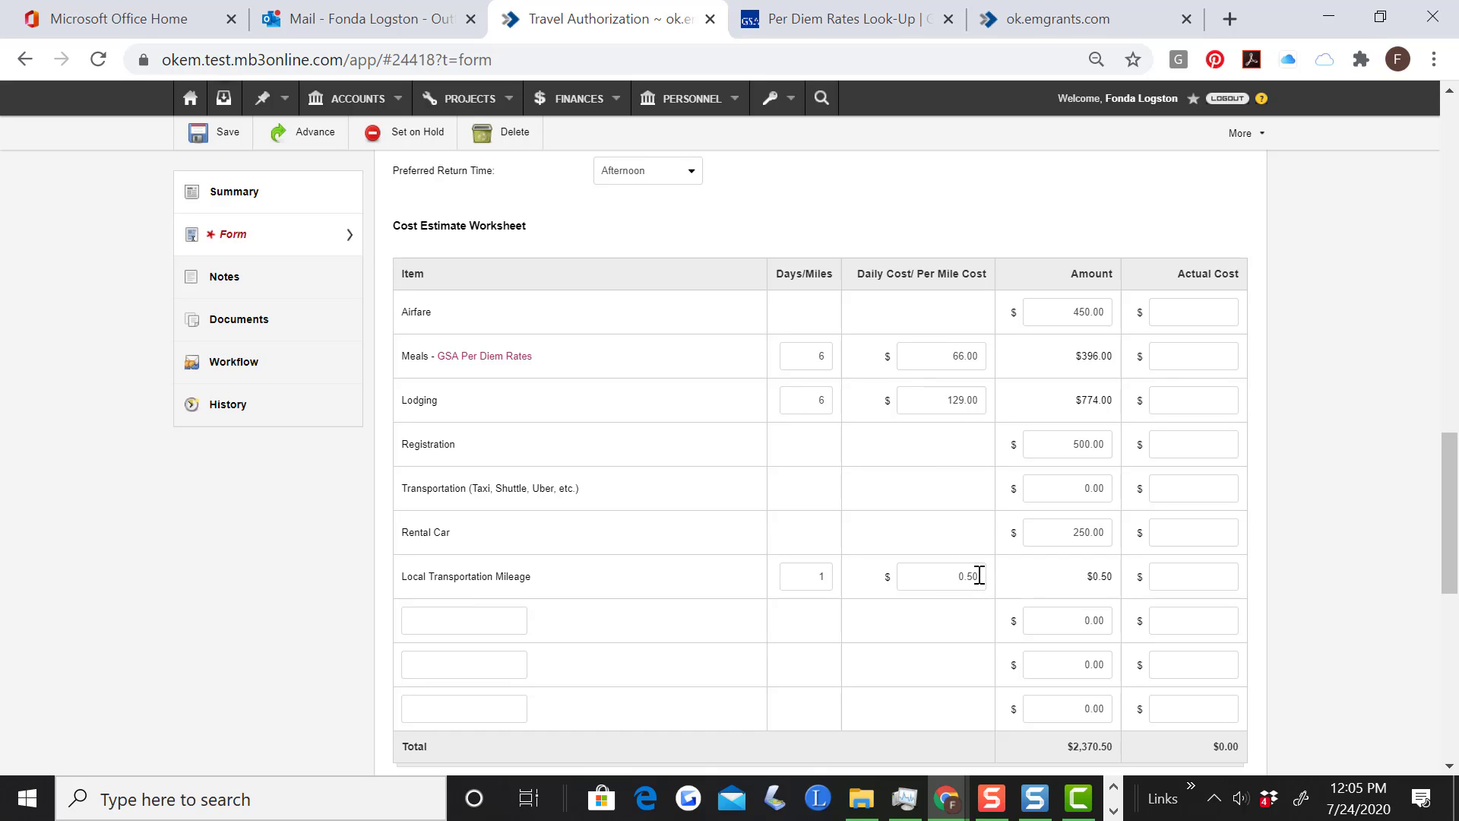
pyautogui.doubleClick(799, 575)
pyautogui.write('4')
pyautogui.press('Tab')
pyautogui.click(688, 587)
# - Charge the travel to grant 4438 Severe Storms, Straight-line Winds, Tornadoes, and Flooding (PA) and Project #6 - Emergency Protective Measures (S, Cat B)
pyautogui.scroll(-2, 671, 603)
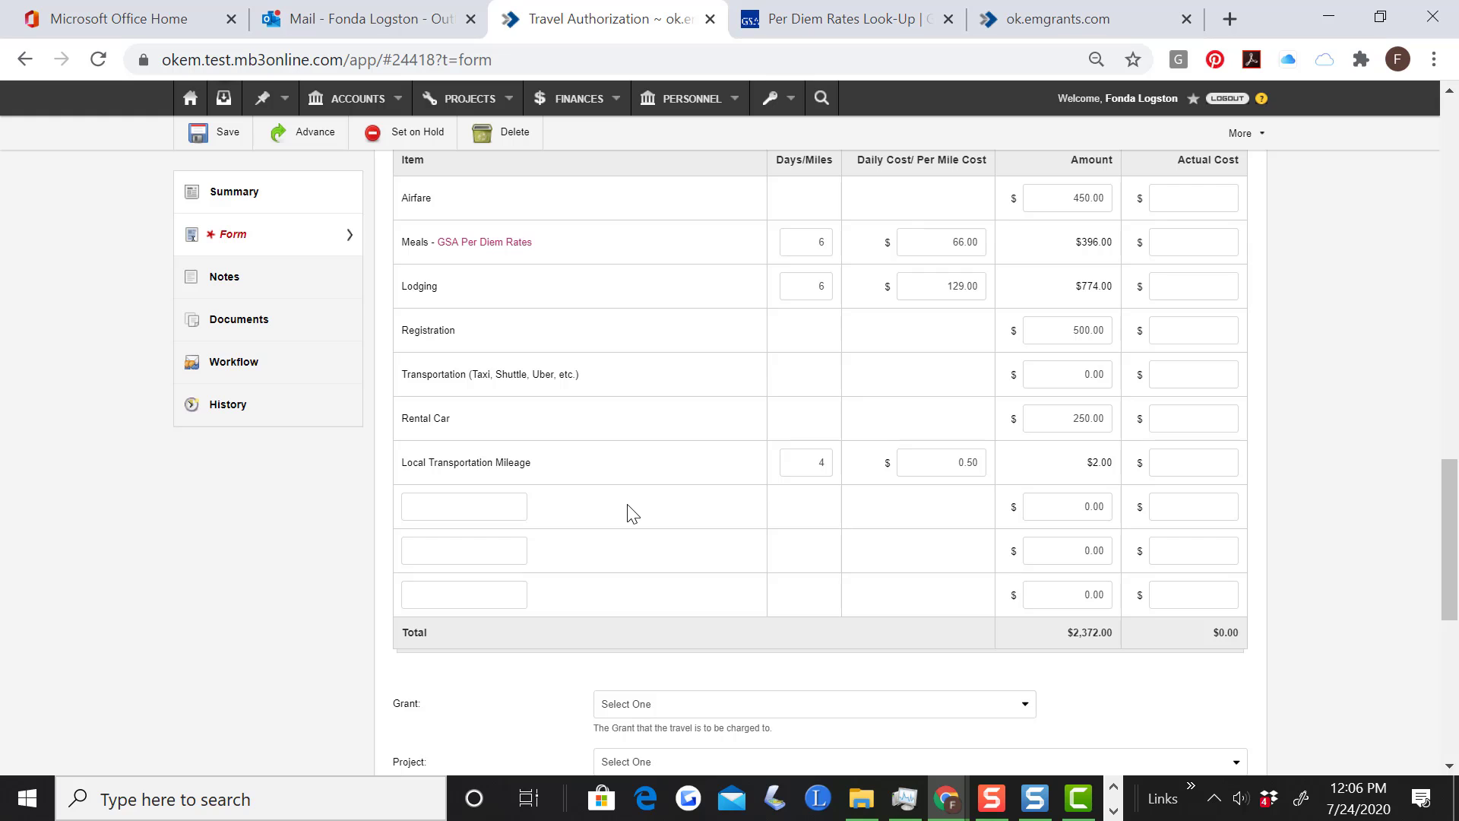
pyautogui.scroll(-5, 691, 487)
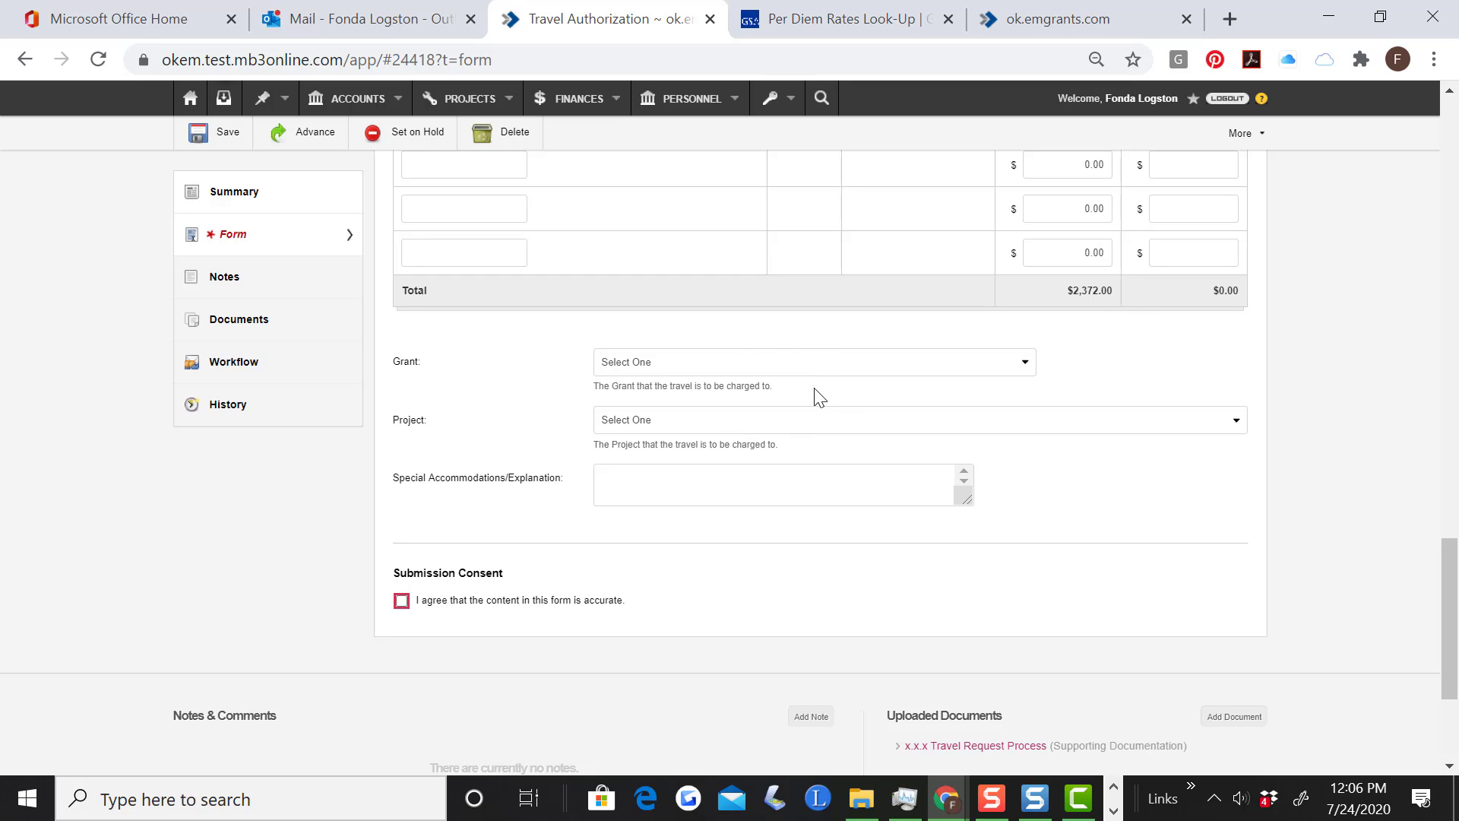
pyautogui.click(836, 363)
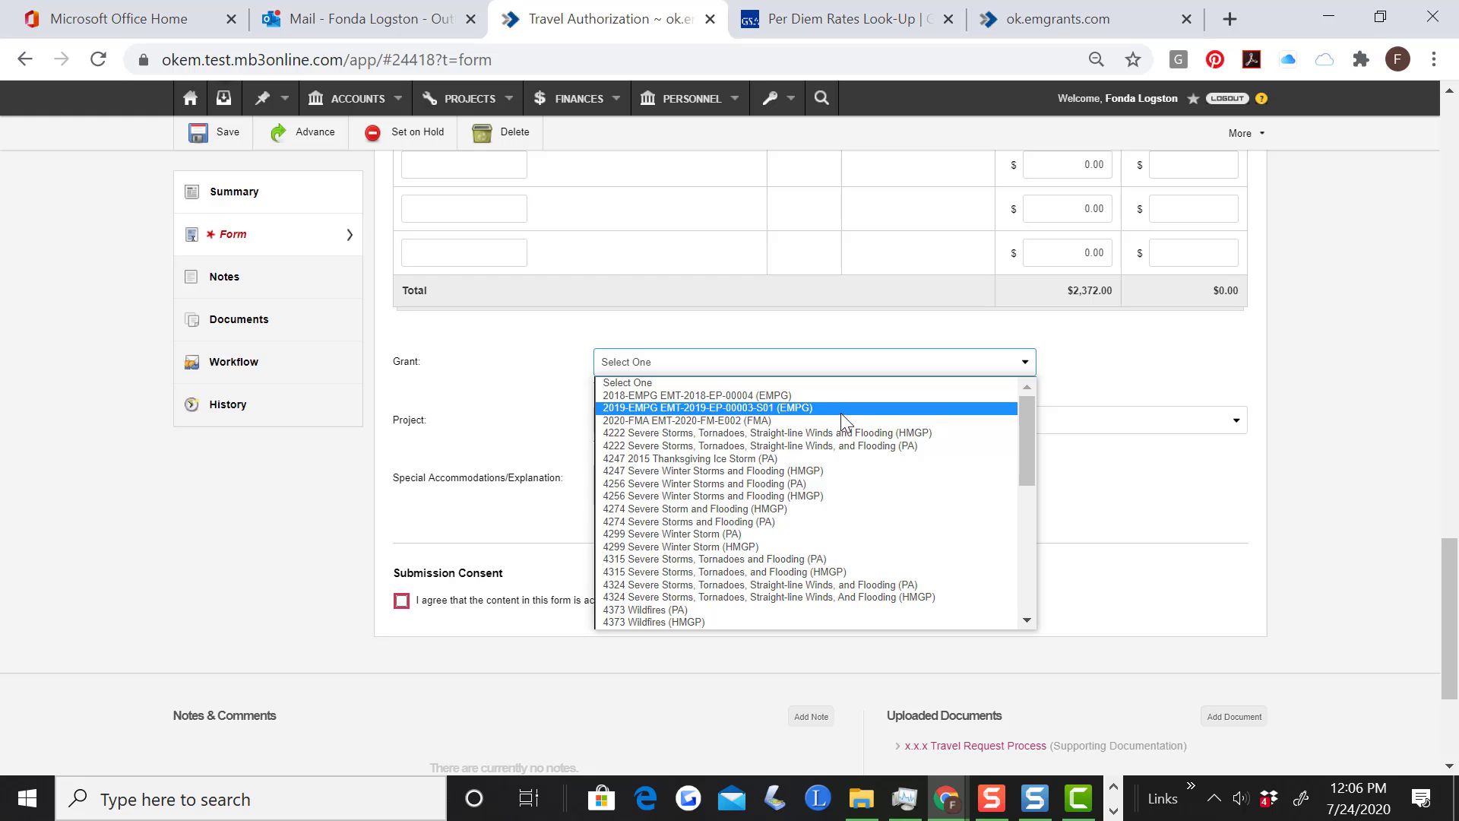
pyautogui.scroll(-5, 843, 418)
pyautogui.scroll(3, 844, 422)
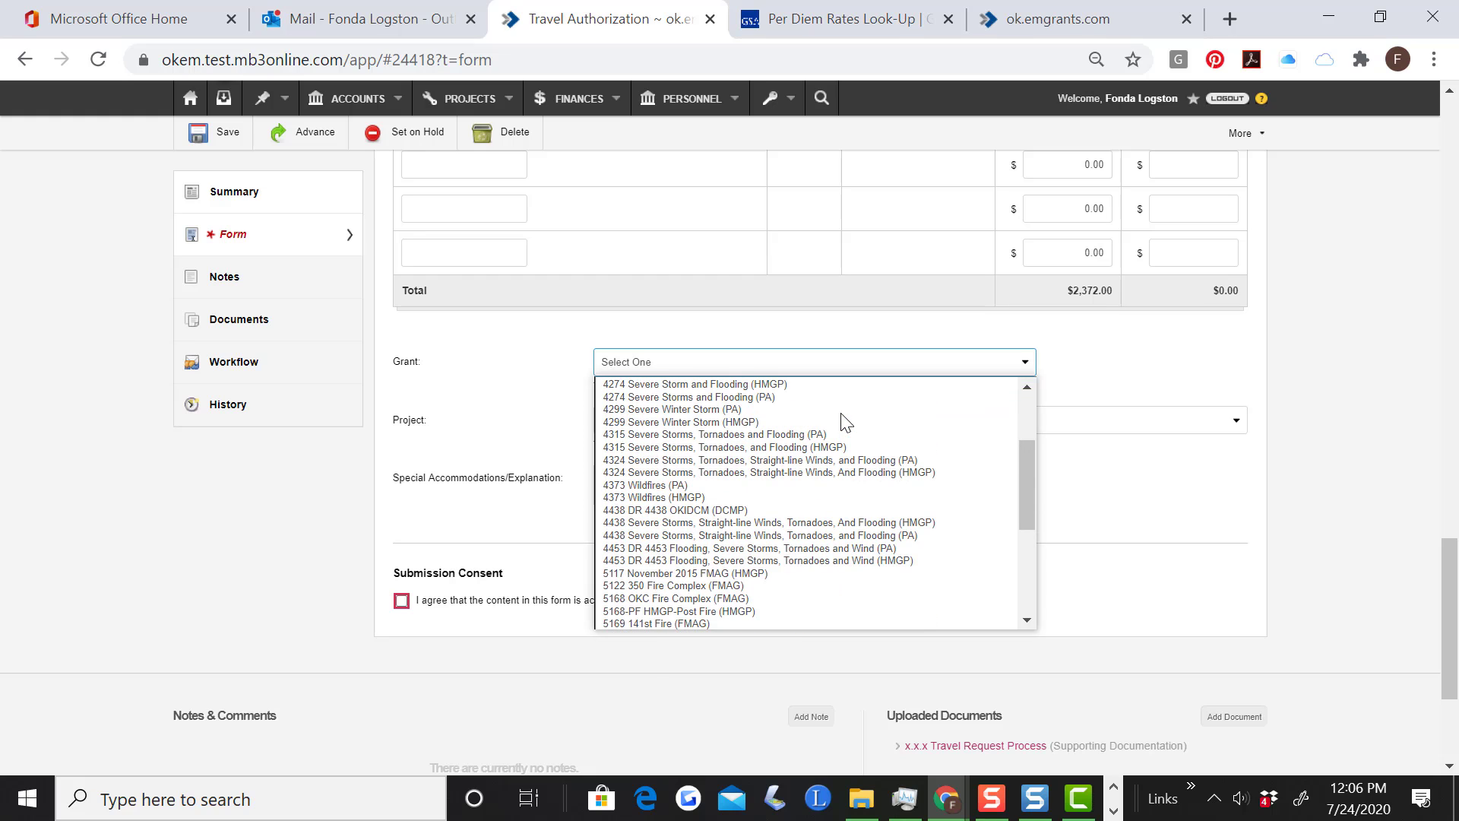
pyautogui.click(797, 536)
pyautogui.click(801, 420)
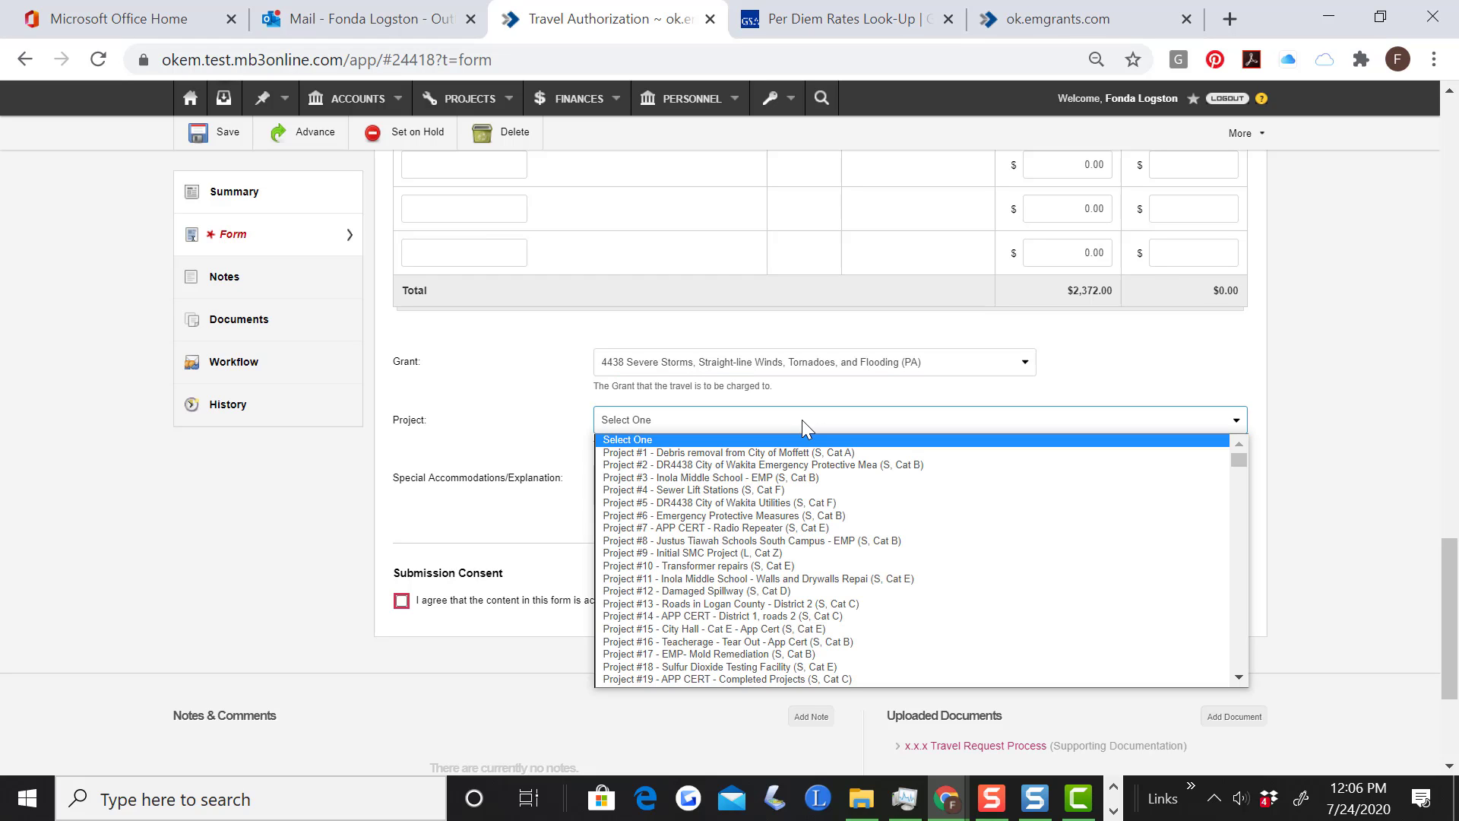
pyautogui.click(772, 520)
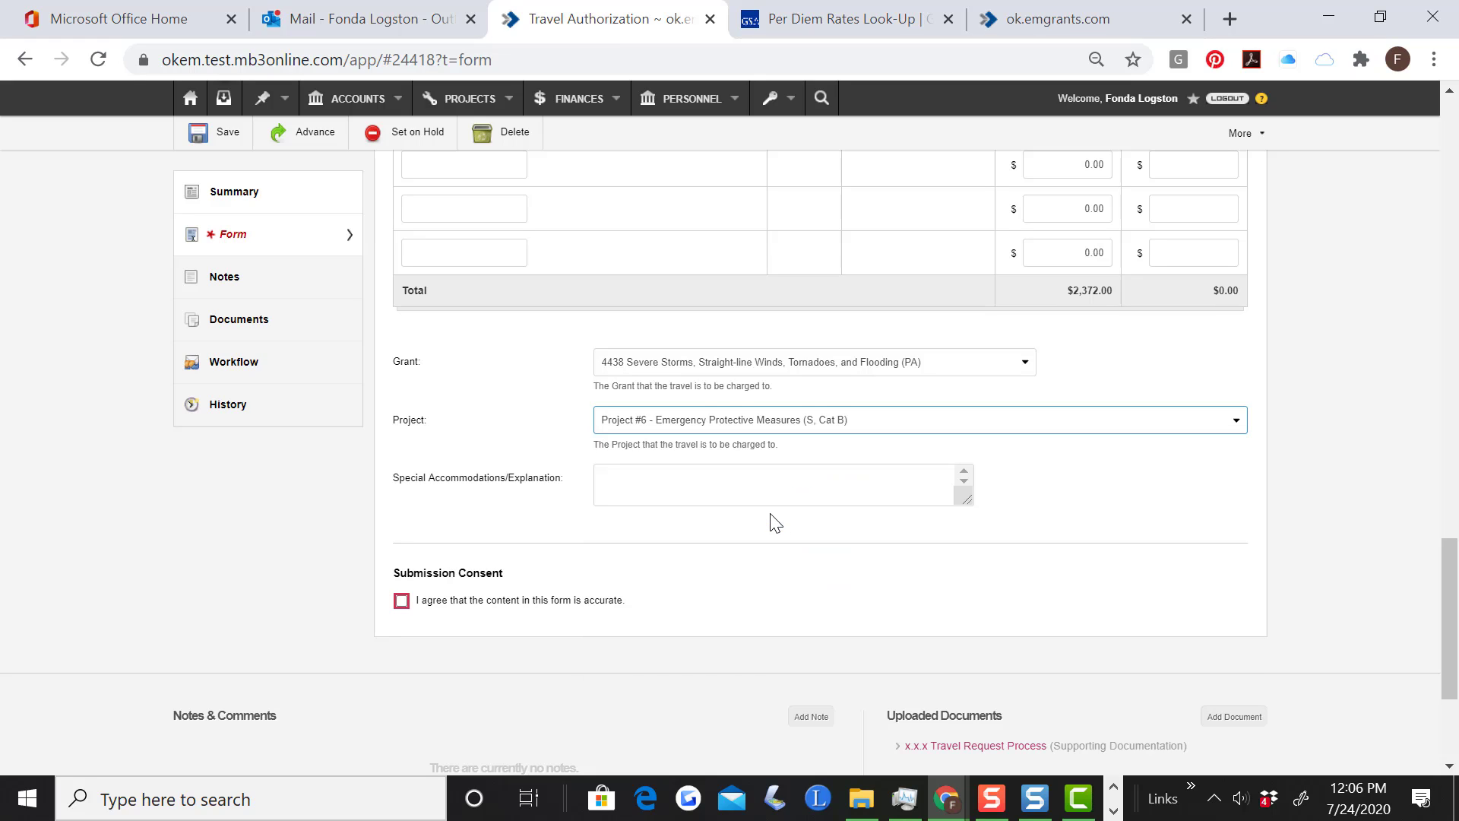
# - Review the Special Accommodations/Explanation field and the Purpose entry of the travel authorization
pyautogui.click(667, 481)
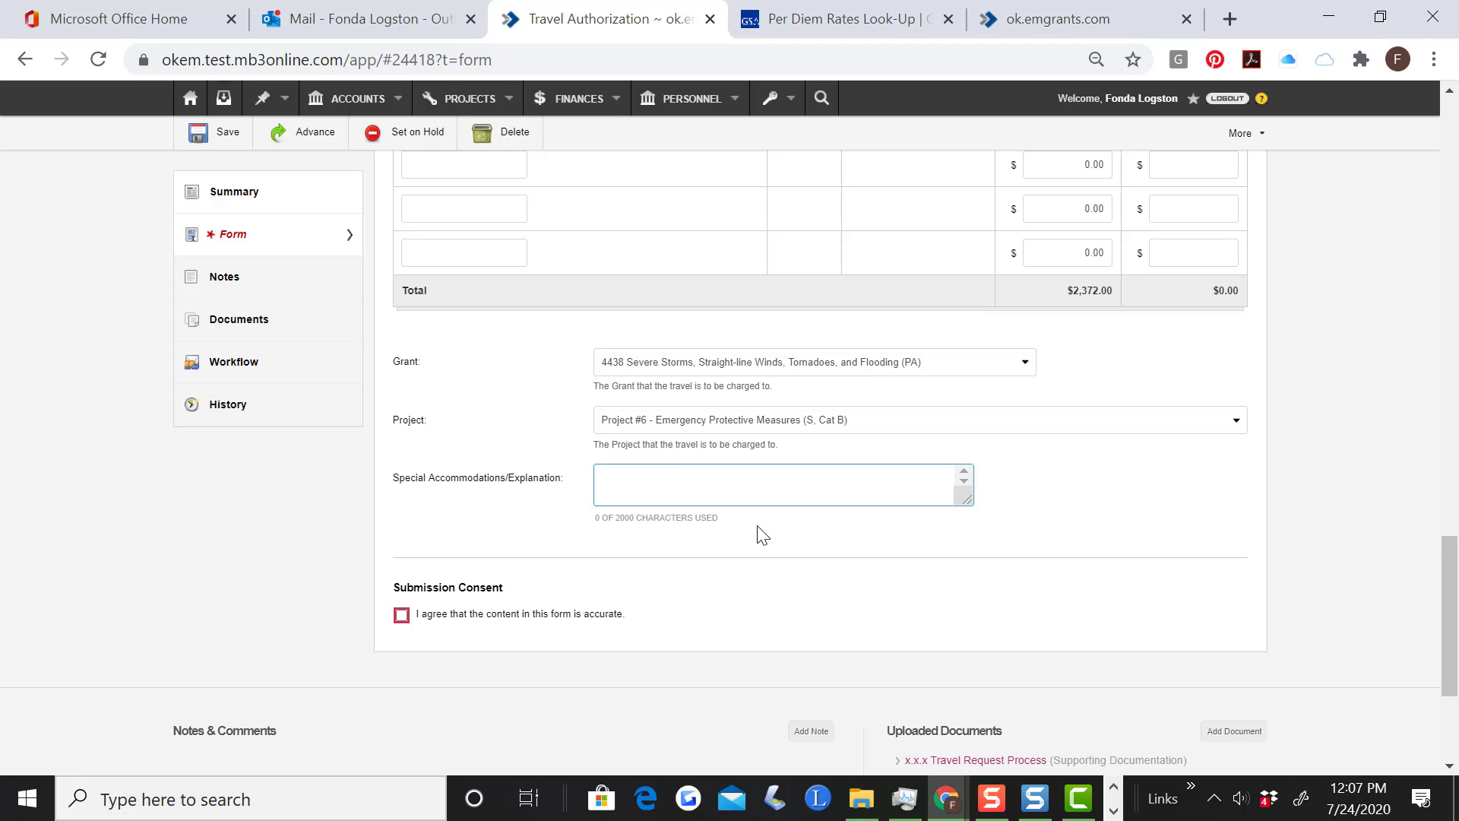
pyautogui.scroll(15, 768, 531)
pyautogui.scroll(6, 768, 531)
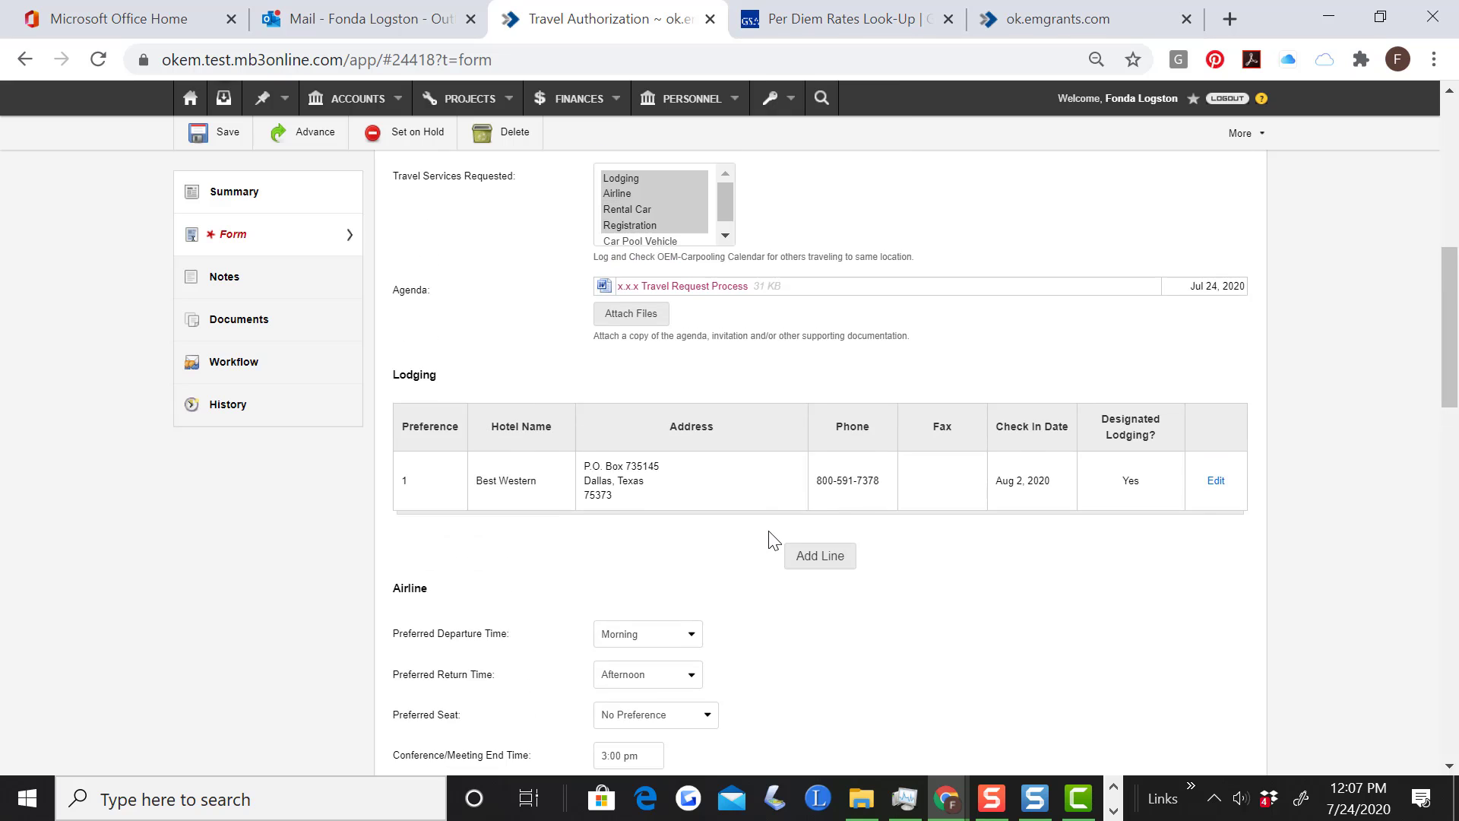
pyautogui.click(782, 444)
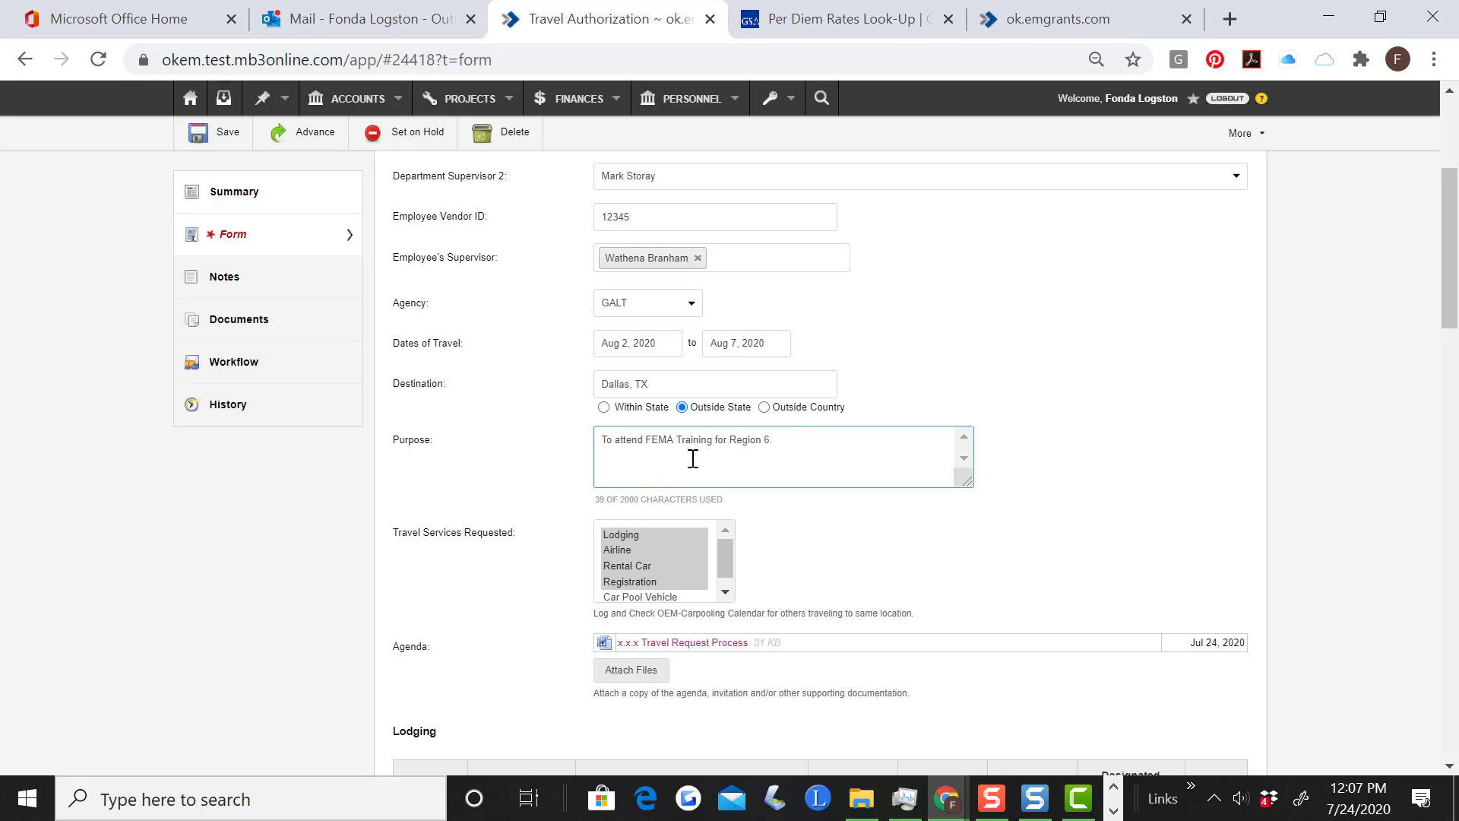
pyautogui.scroll(-20, 755, 445)
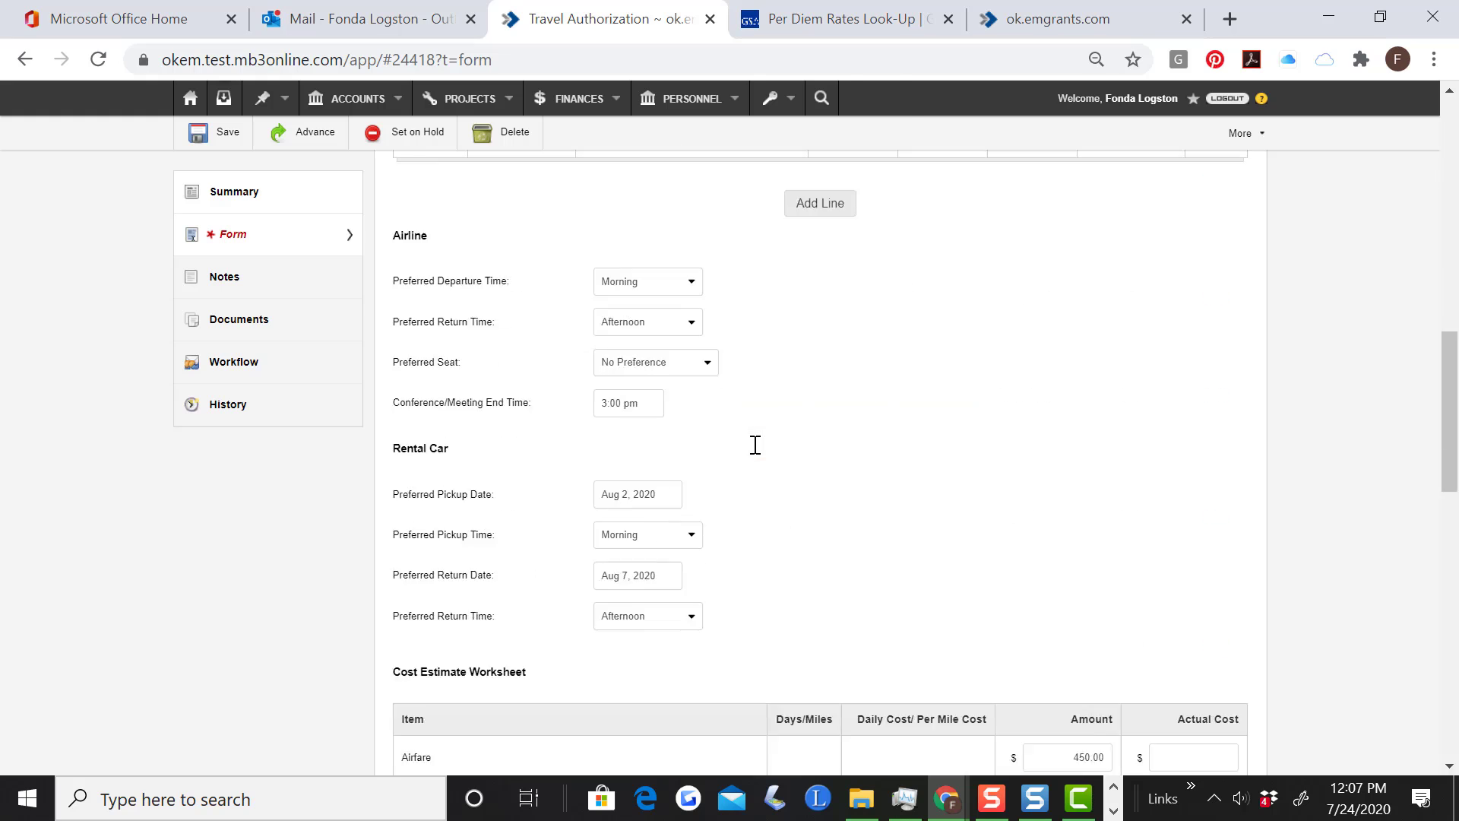
pyautogui.scroll(-2, 754, 445)
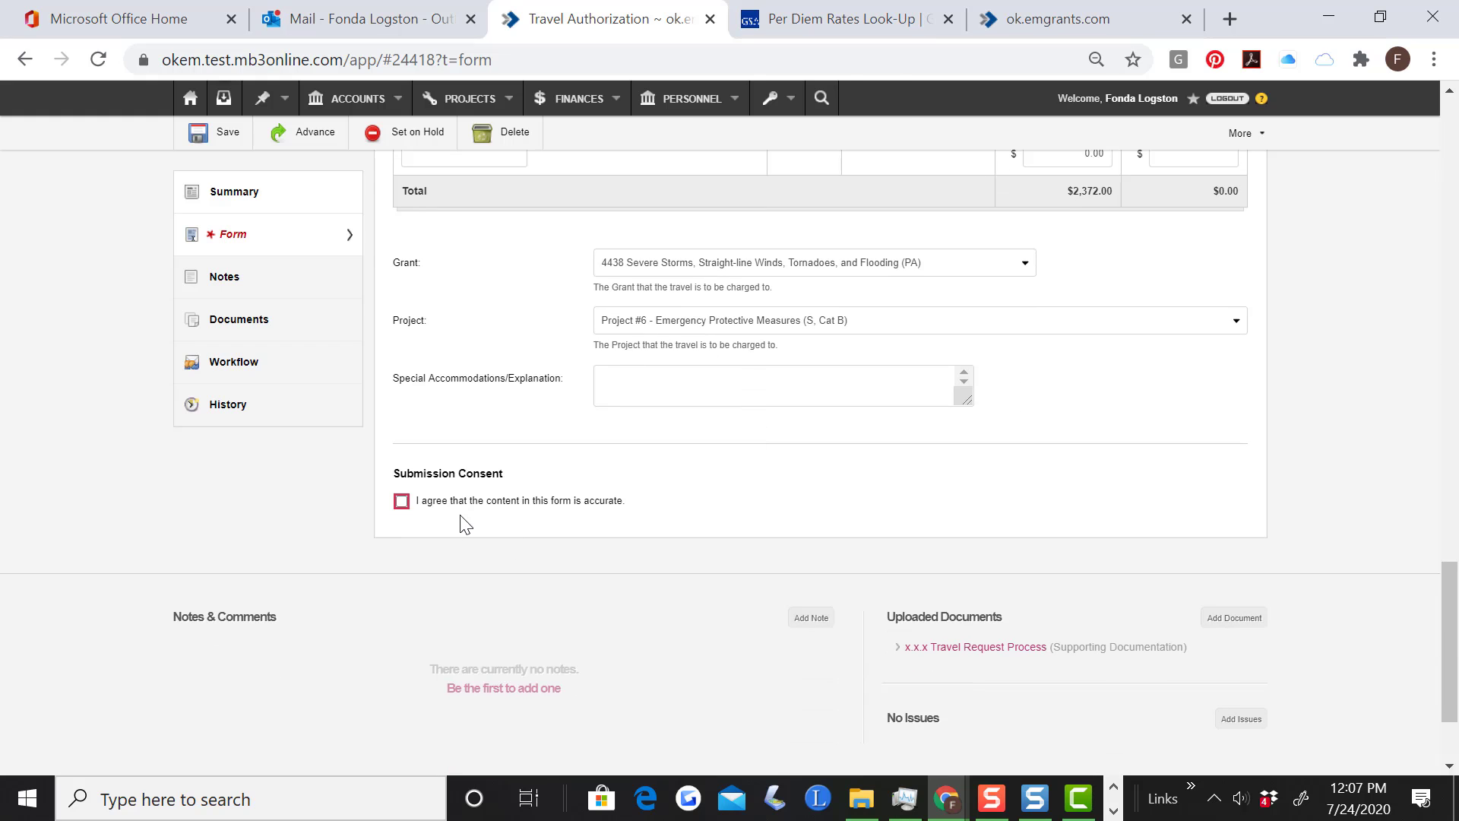
# - Give the submission consent that the form's content is accurate and save the travel authorization
pyautogui.click(400, 503)
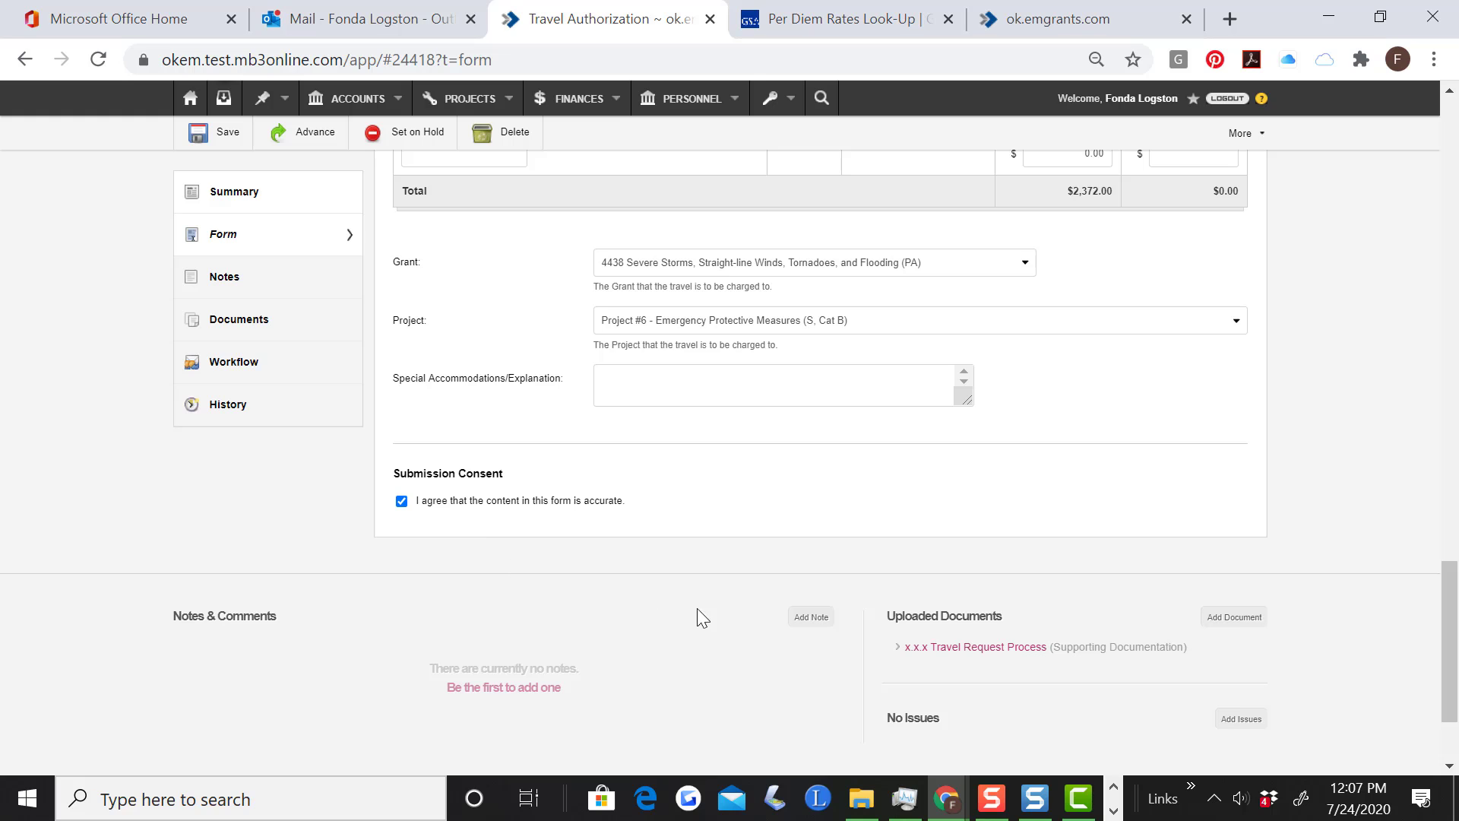
pyautogui.scroll(-2, 703, 517)
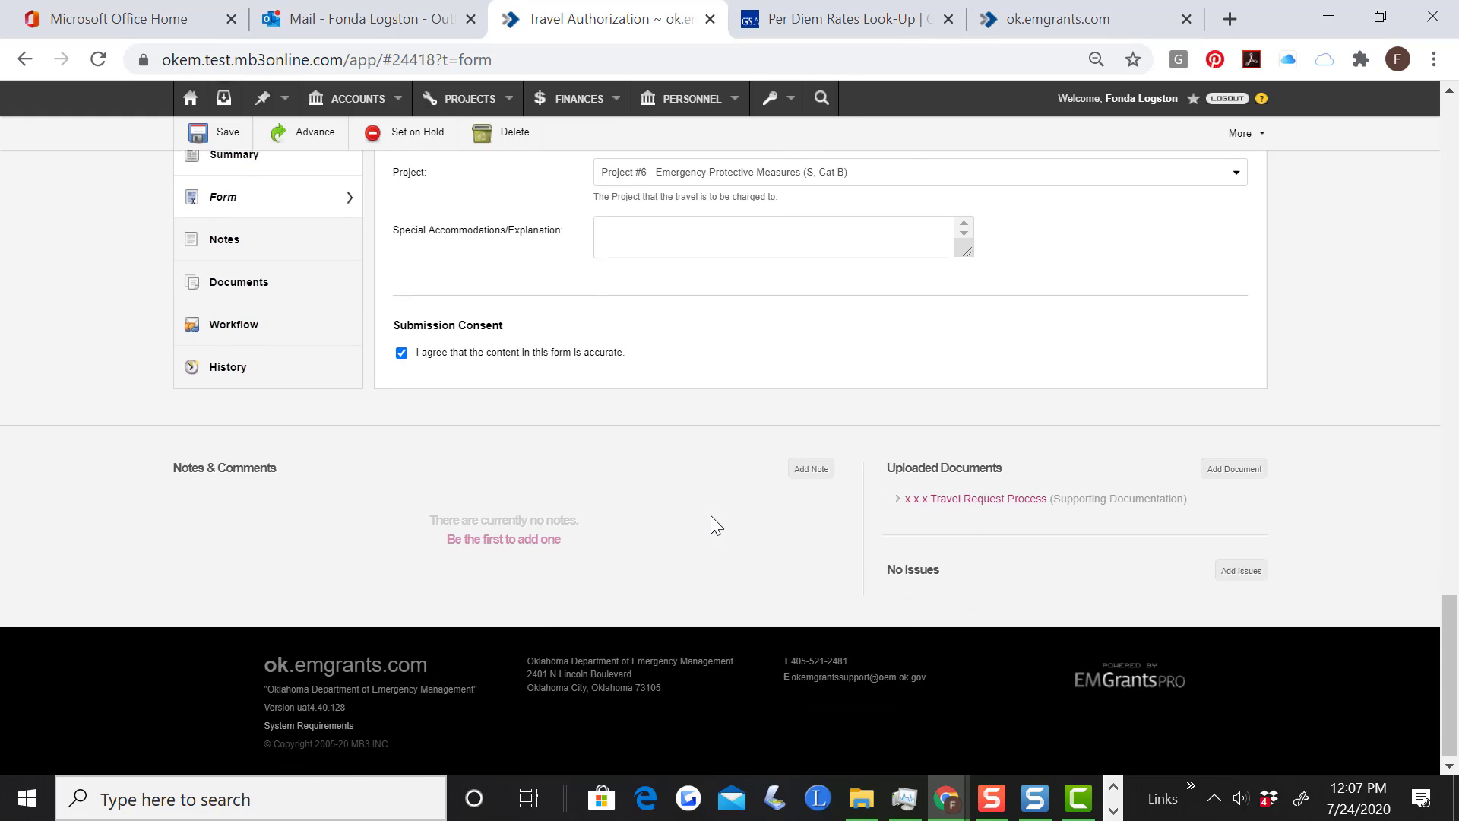
pyautogui.scroll(2, 710, 515)
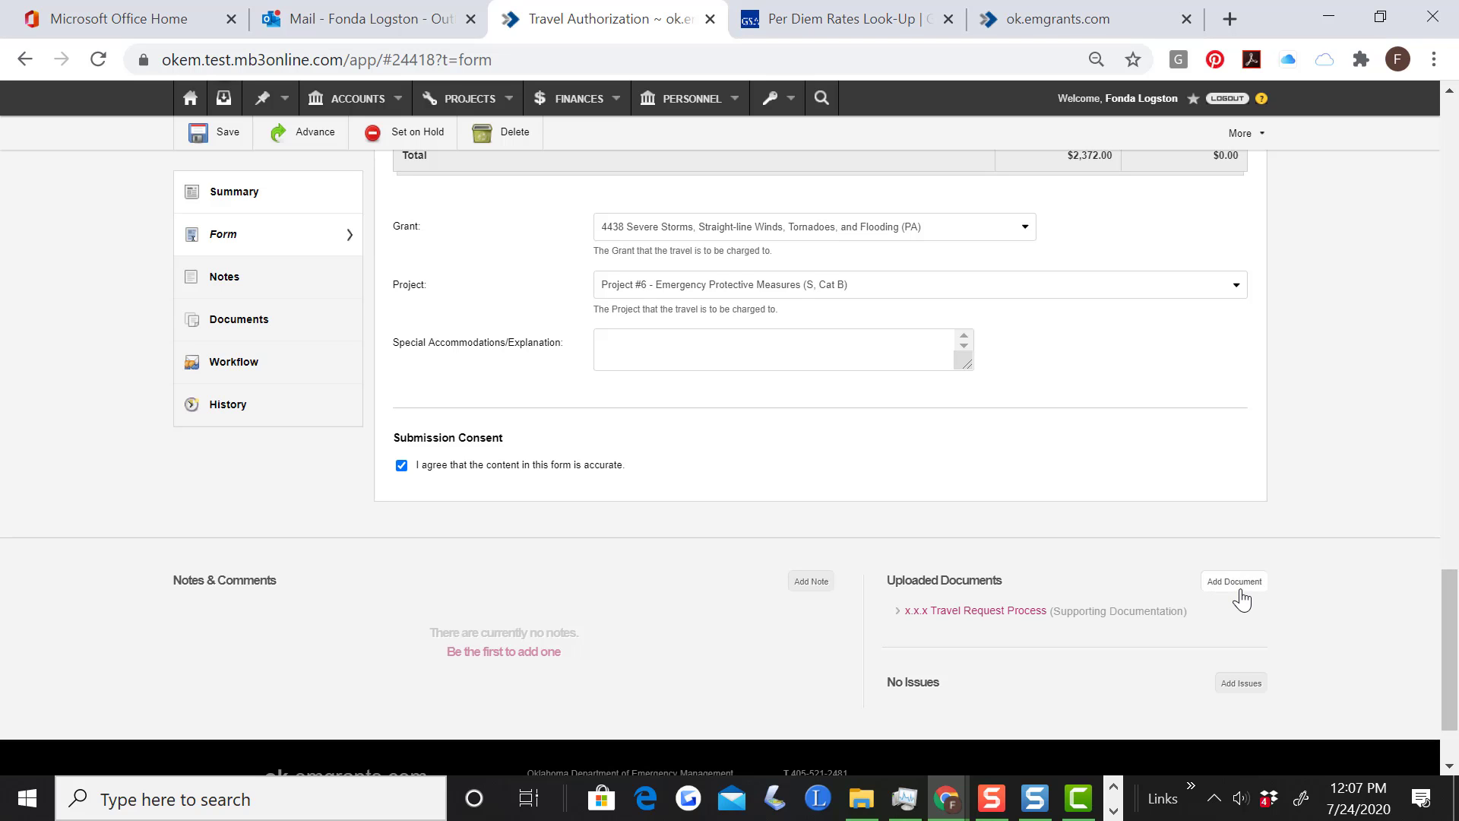
pyautogui.scroll(15, 710, 540)
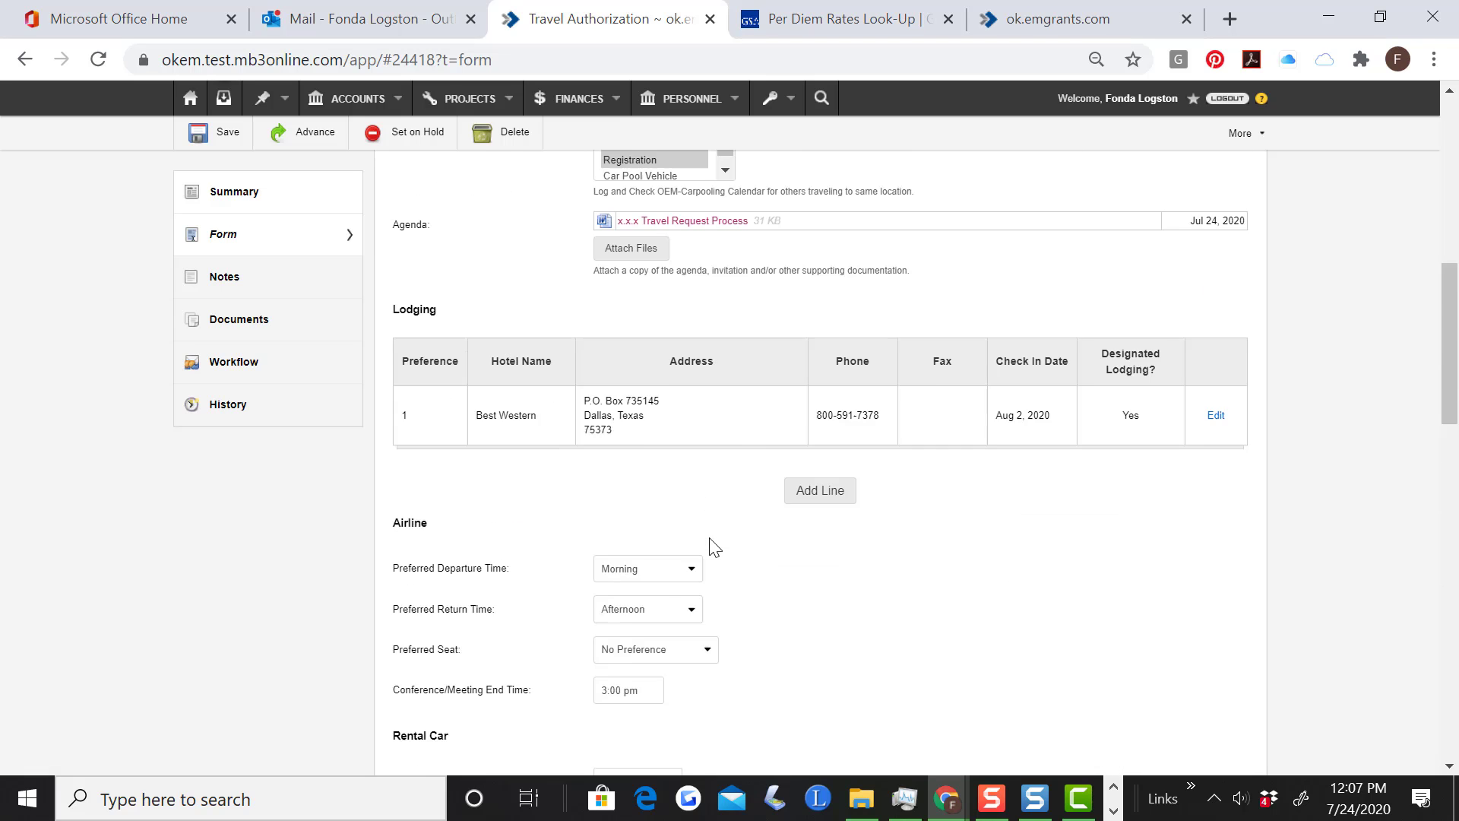
pyautogui.scroll(10, 709, 536)
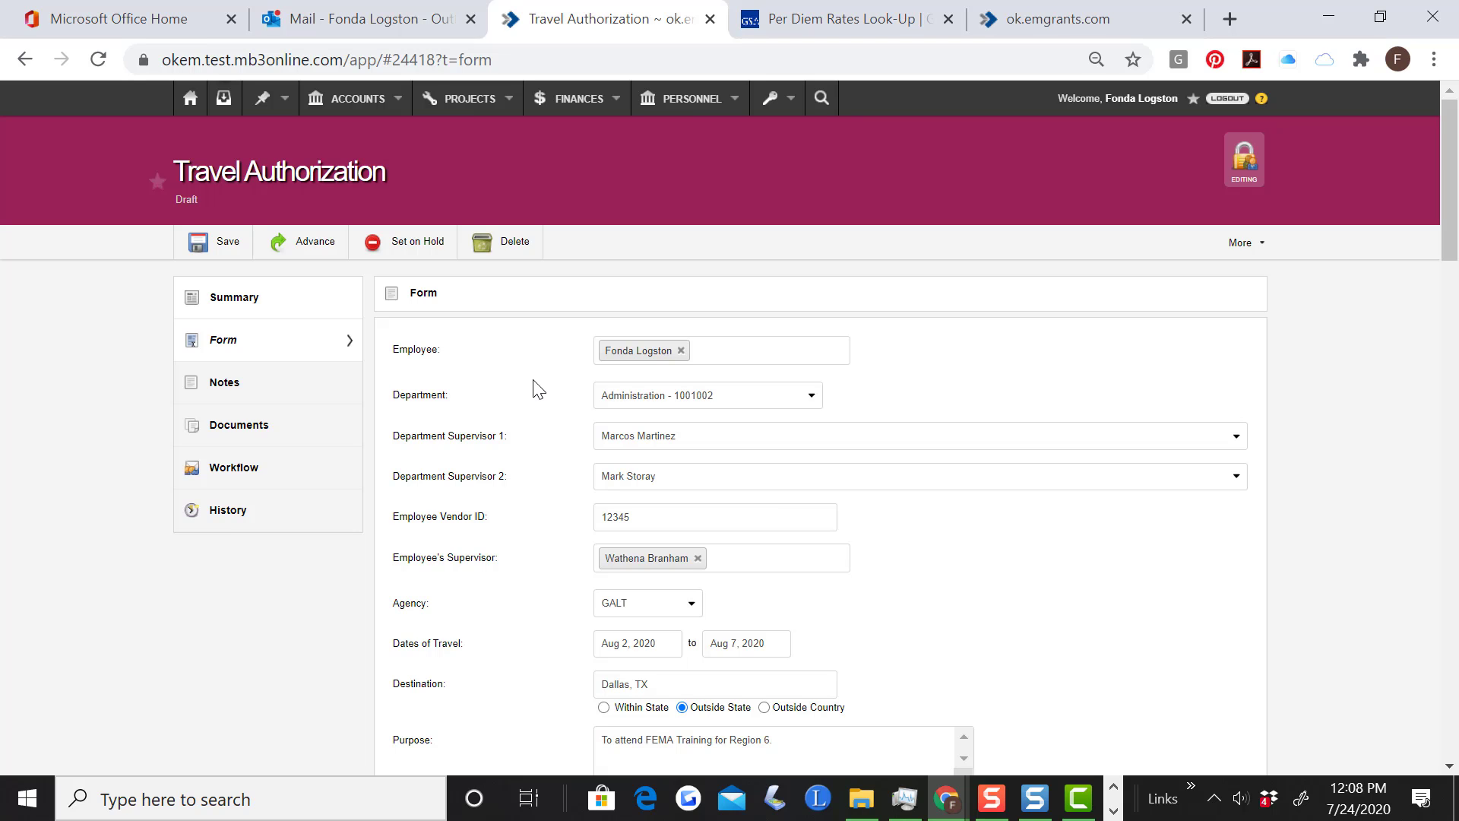
pyautogui.click(226, 253)
# - Reopen the Jul 24th Dallas, TX travel authorization from the home page and view its workflow steps
pyautogui.click(189, 105)
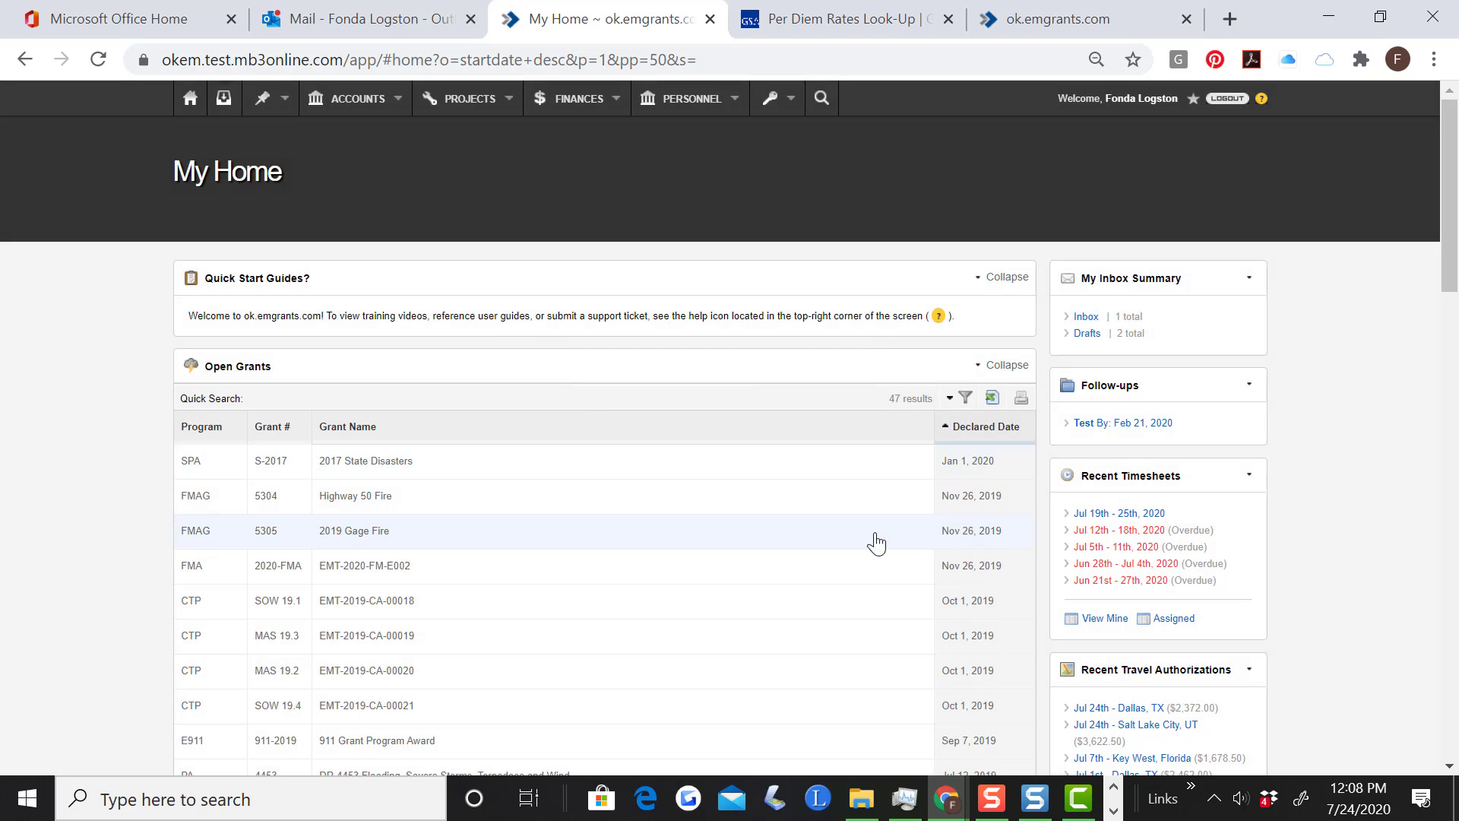
pyautogui.scroll(-3, 1292, 597)
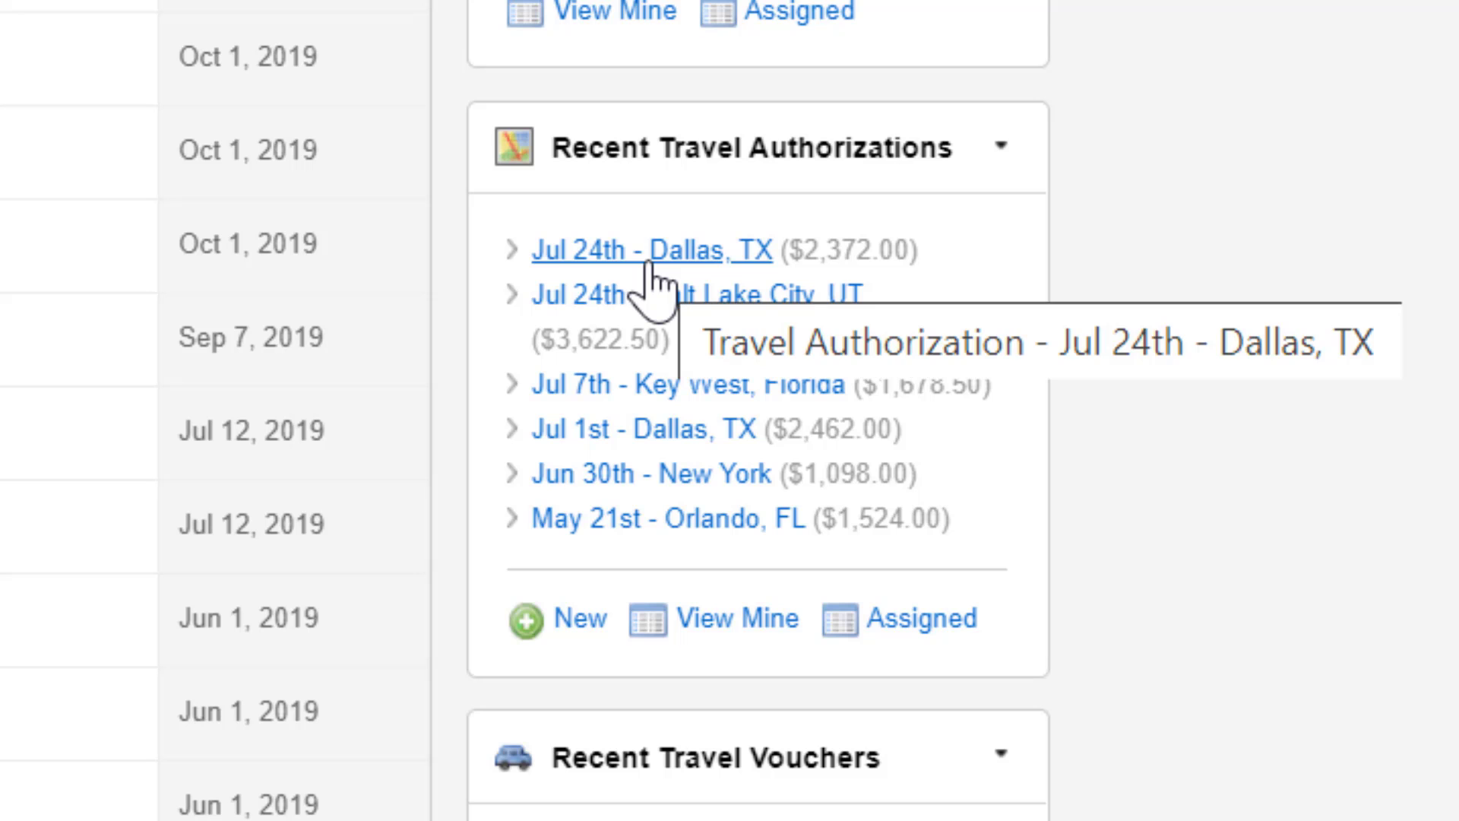
pyautogui.click(650, 263)
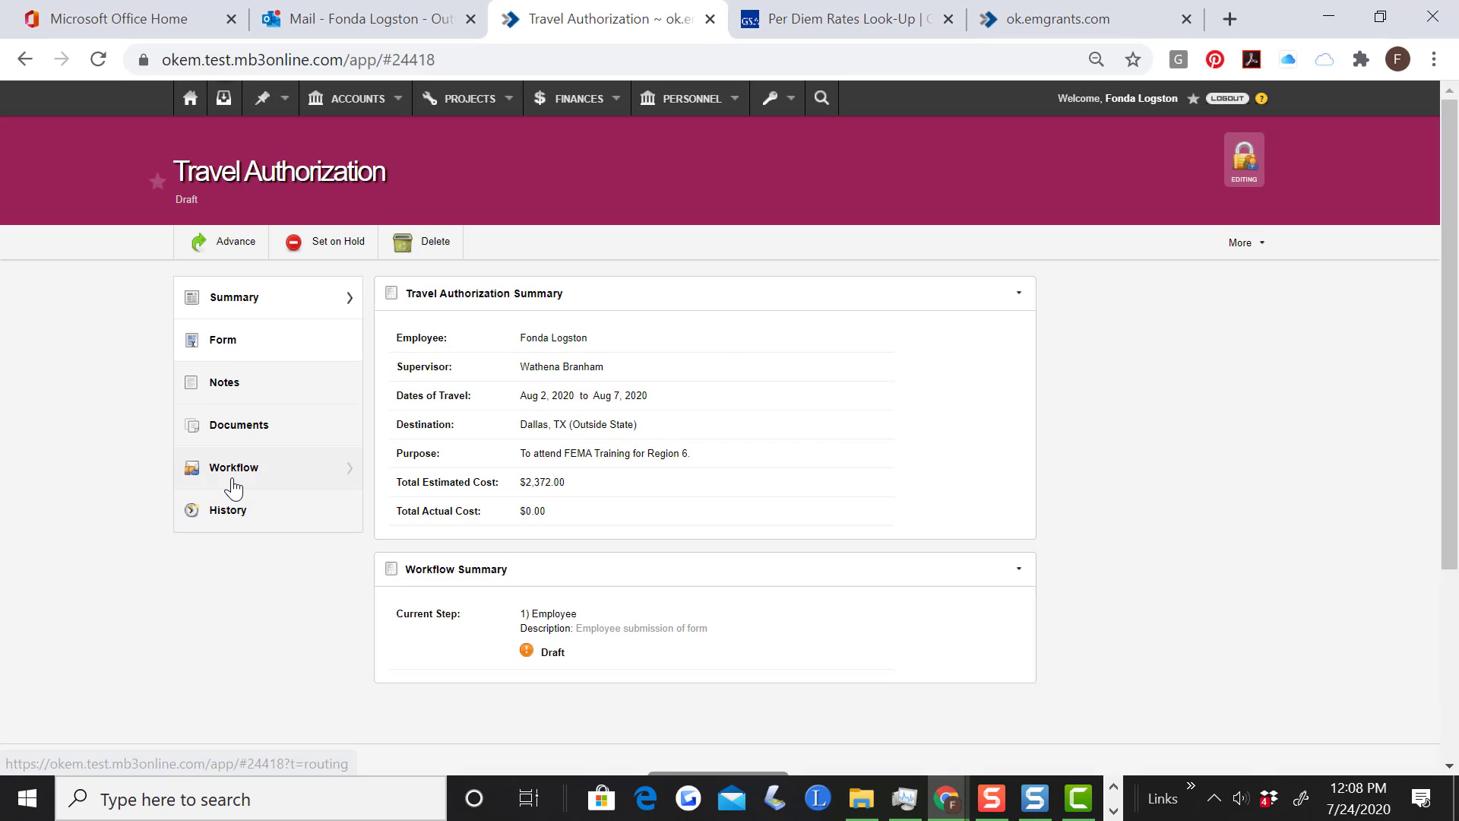
pyautogui.click(240, 480)
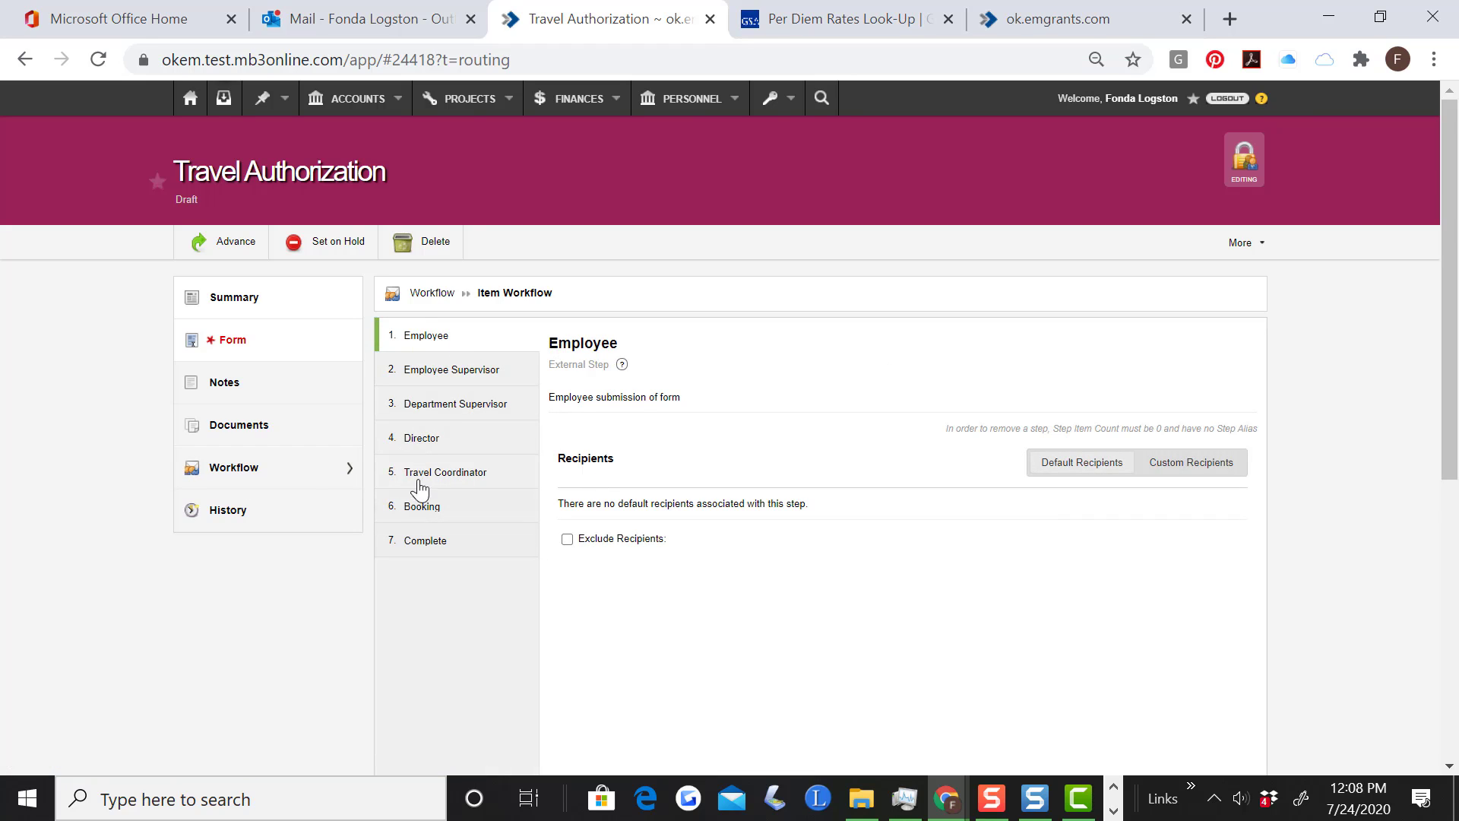
# - Return to the form and try to advance the travel authorization
pyautogui.click(222, 350)
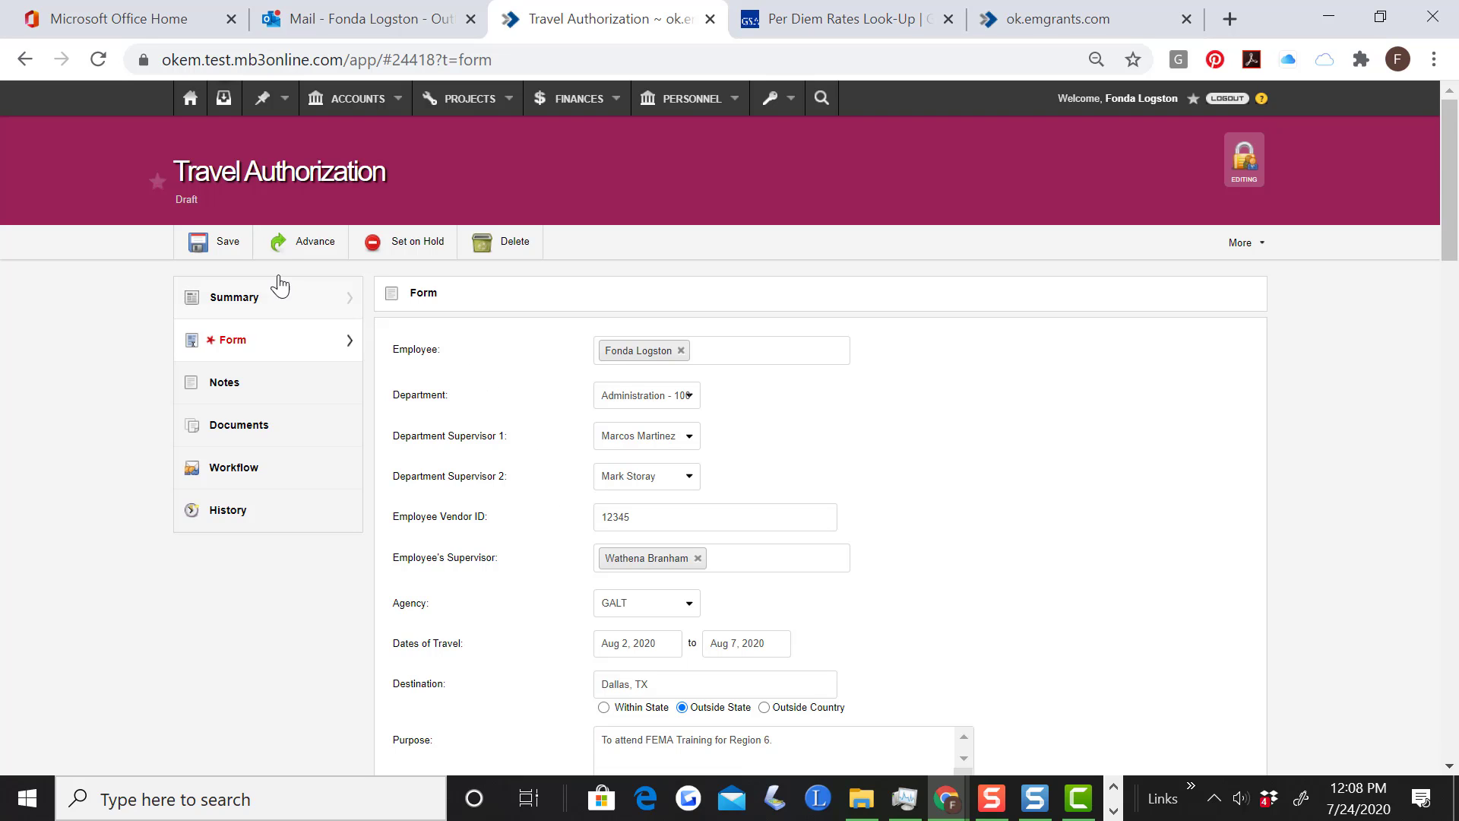
pyautogui.click(309, 248)
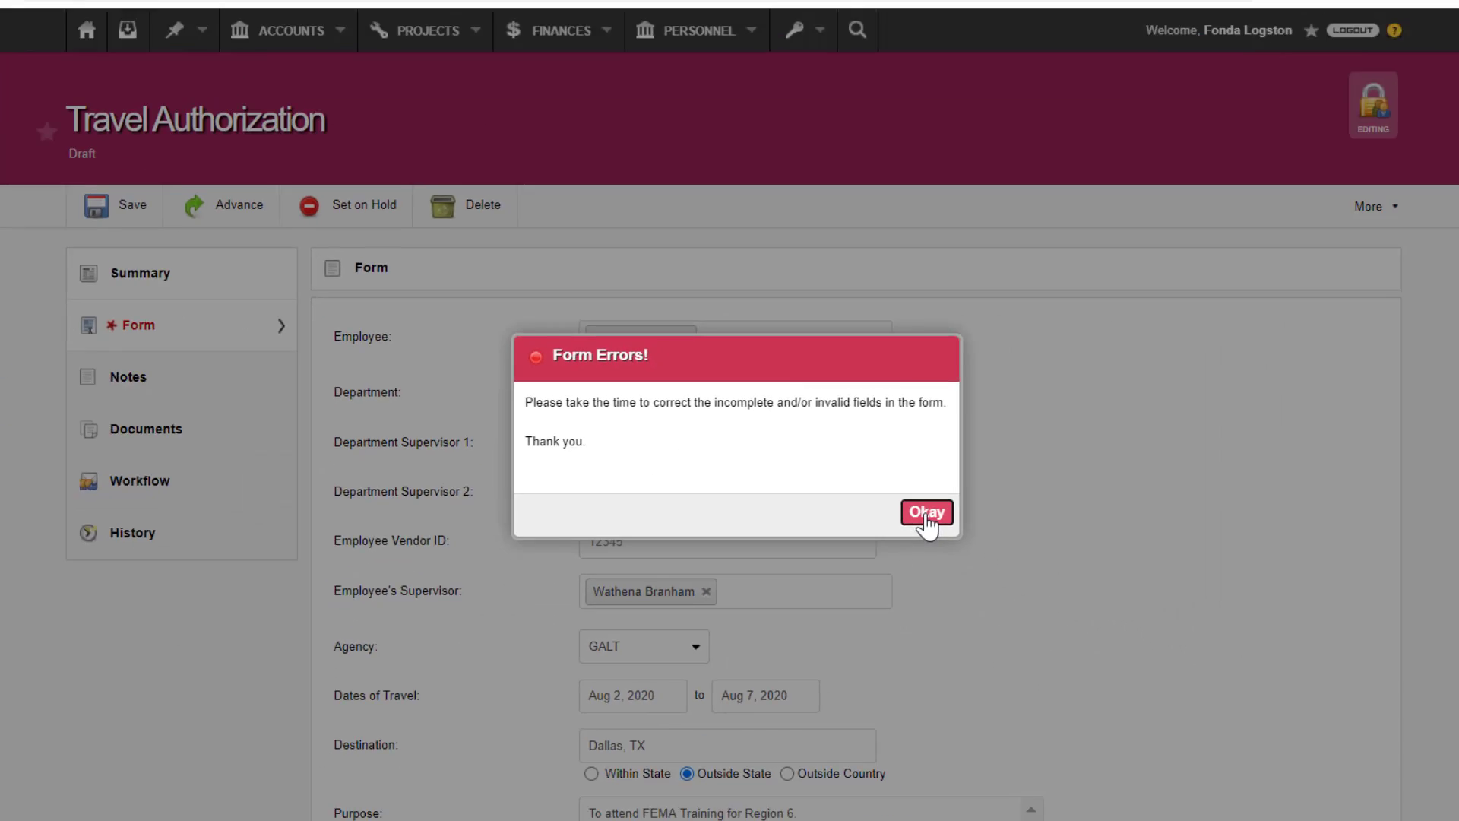
pyautogui.click(1147, 598)
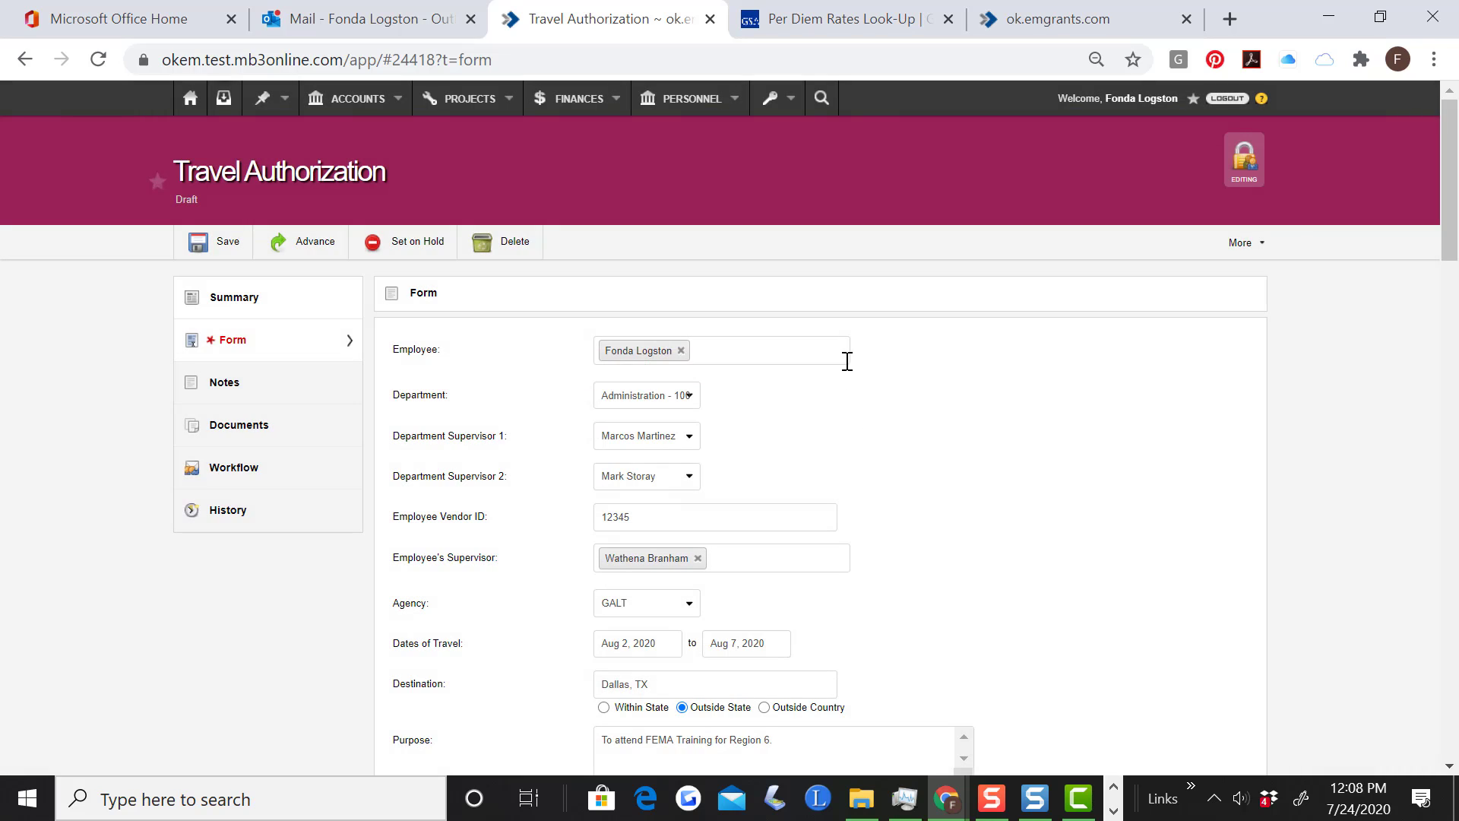
# - Agree again that the form's content is accurate, and save and advance the travel authorization without a recipient or note
pyautogui.scroll(-6, 878, 410)
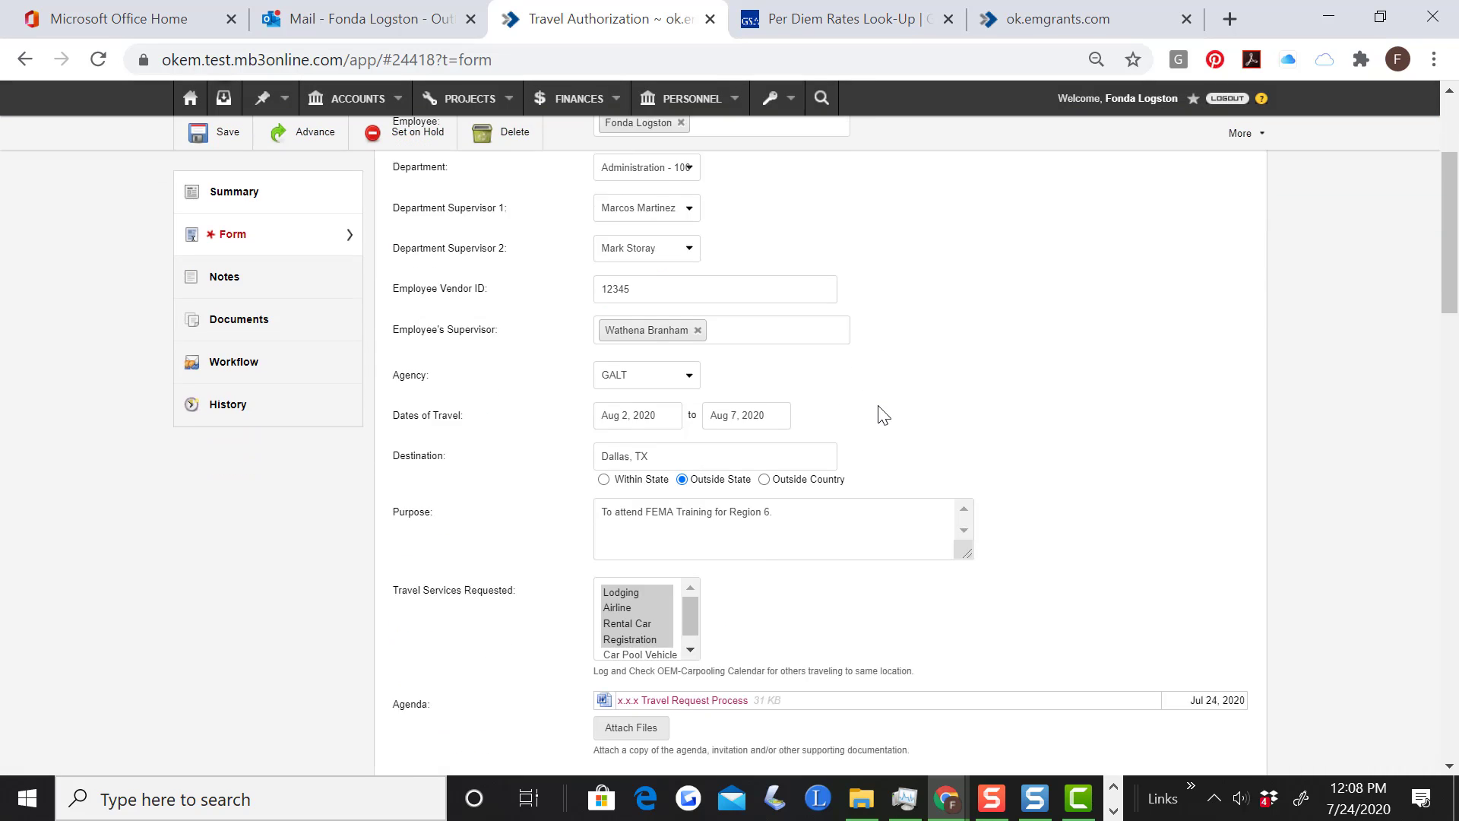
pyautogui.scroll(-2, 878, 423)
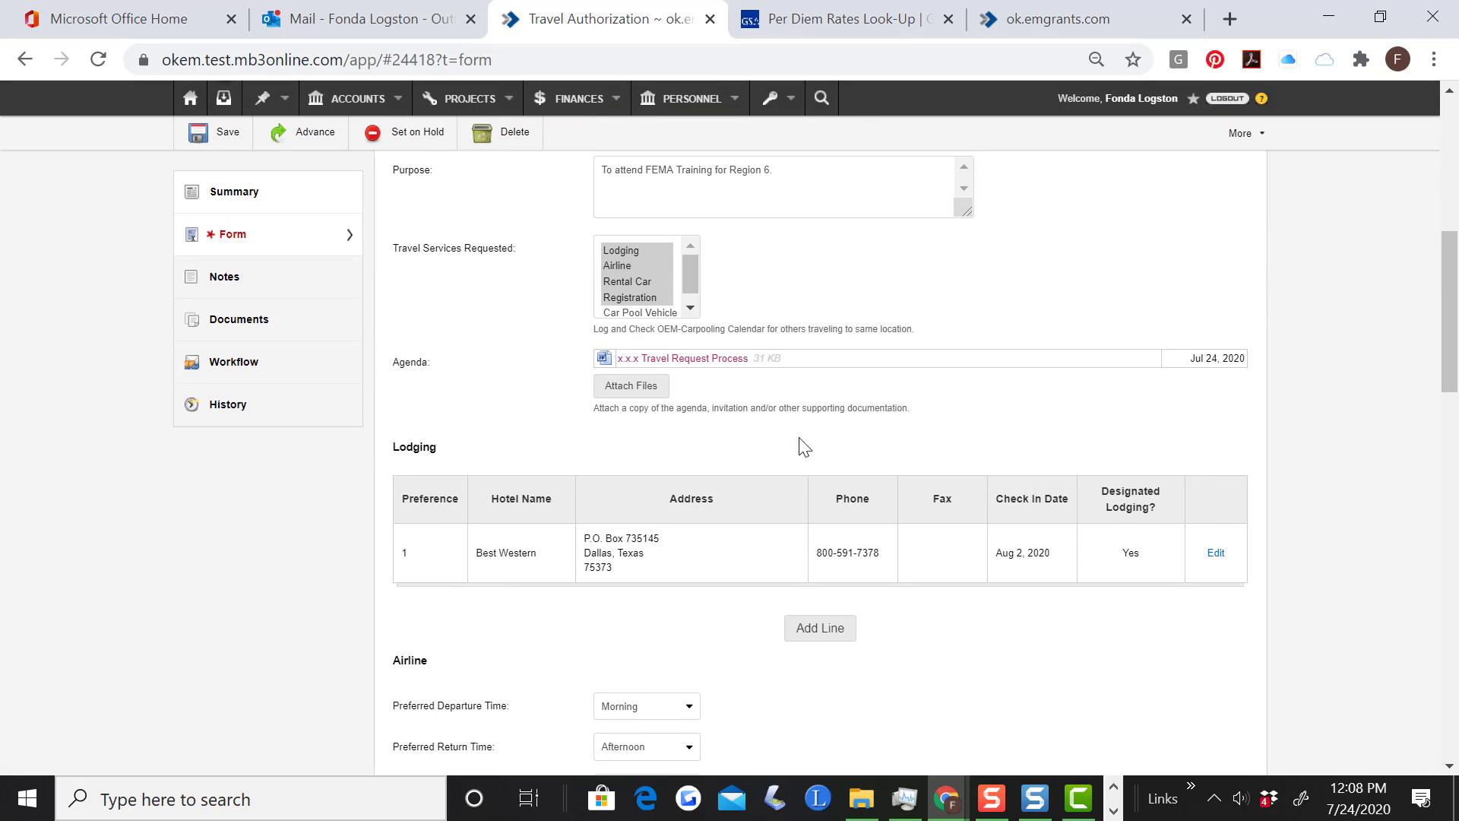
pyautogui.scroll(-4, 785, 453)
pyautogui.scroll(-13, 789, 454)
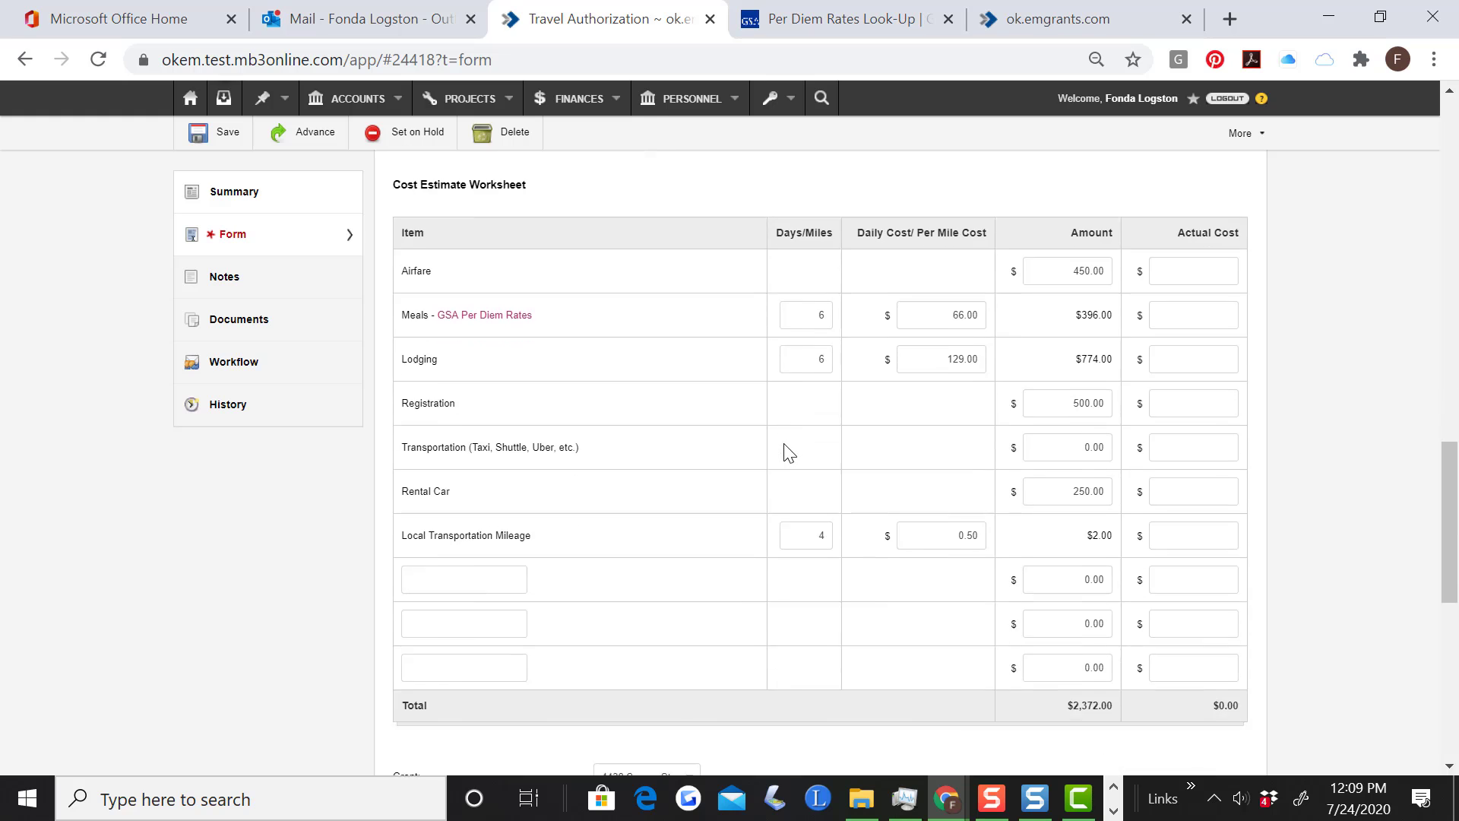
pyautogui.scroll(-2, 785, 450)
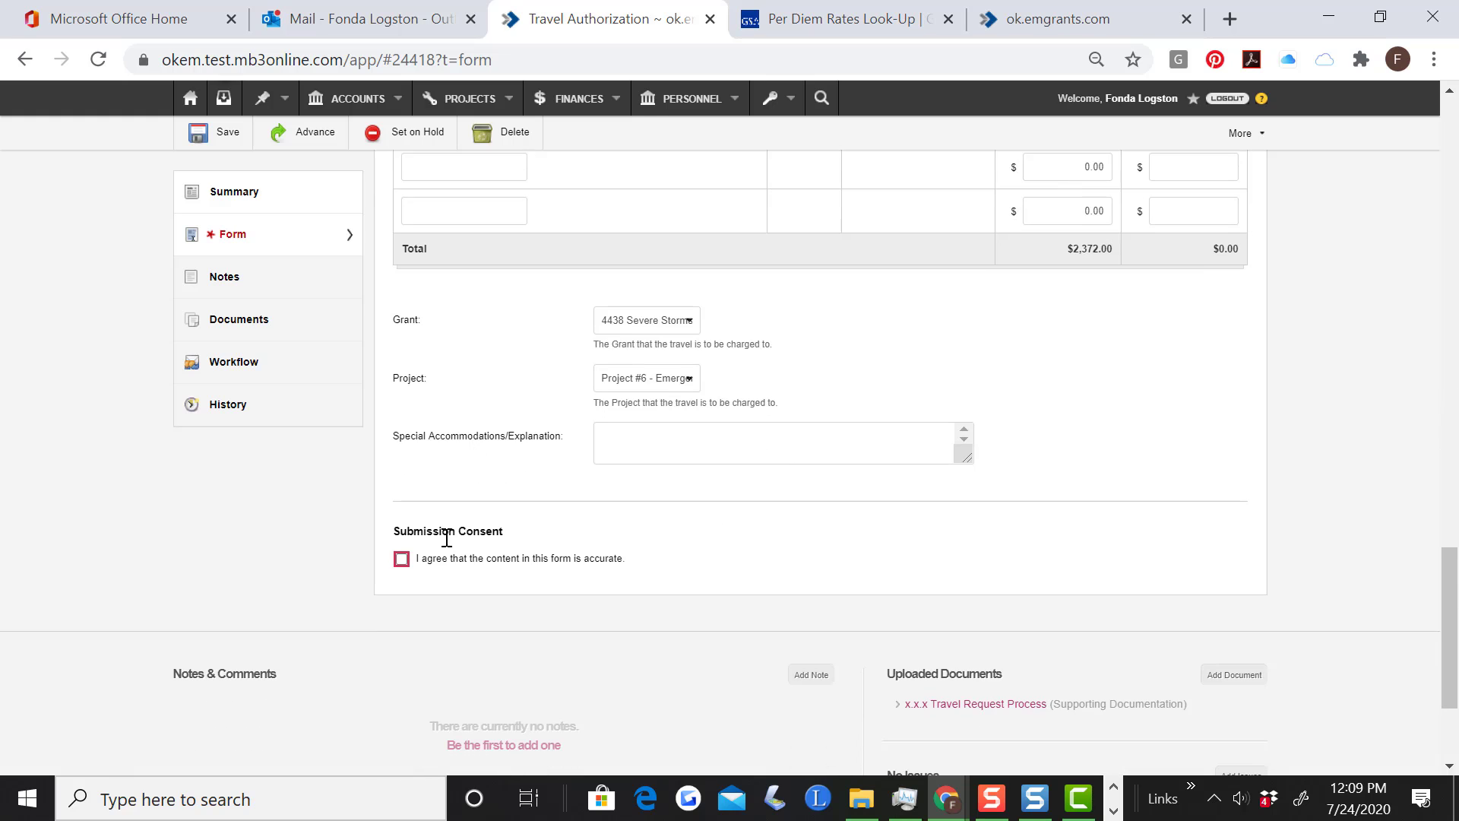
pyautogui.click(397, 563)
pyautogui.click(308, 141)
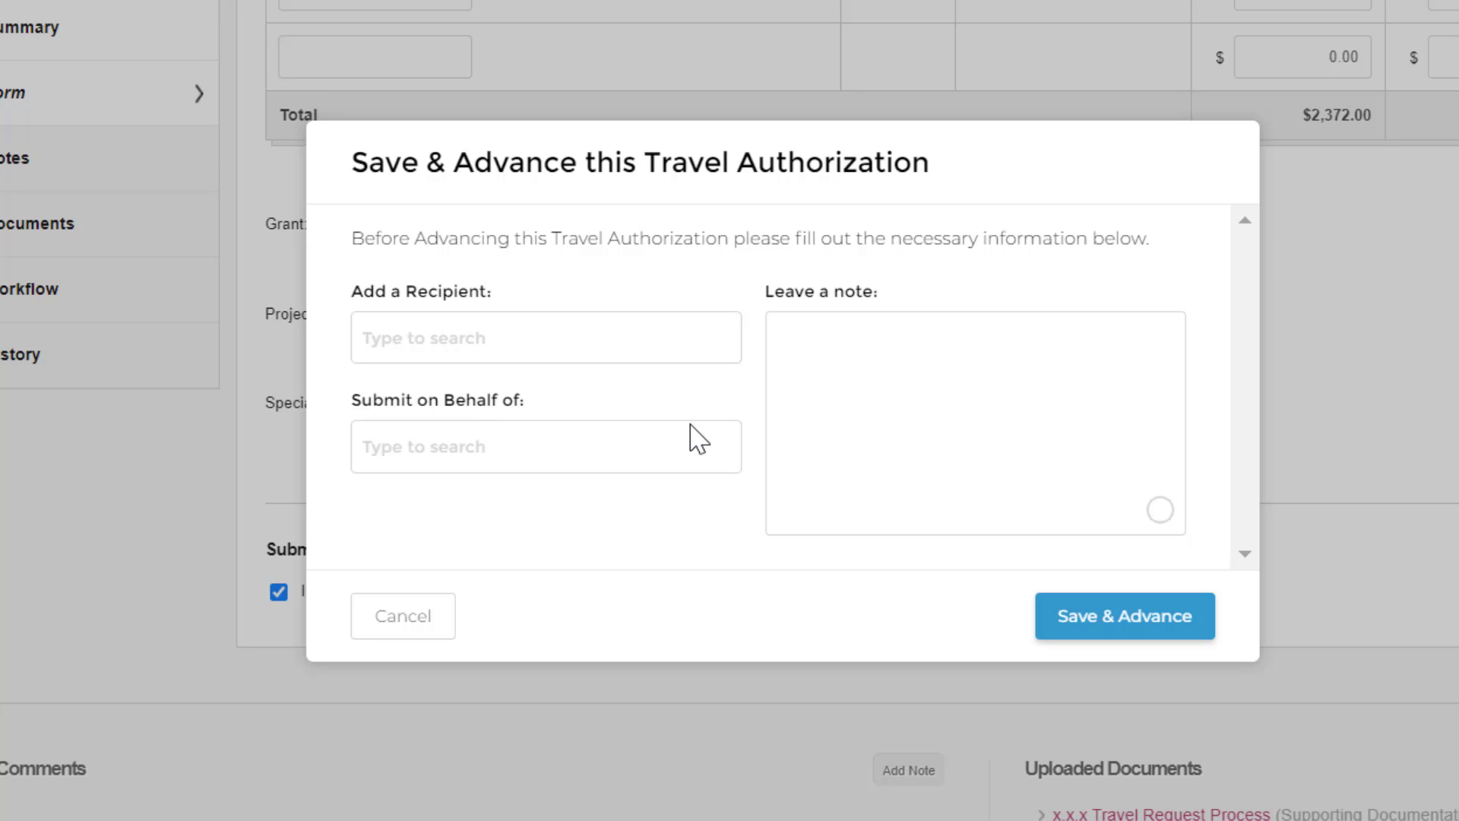
pyautogui.click(1088, 622)
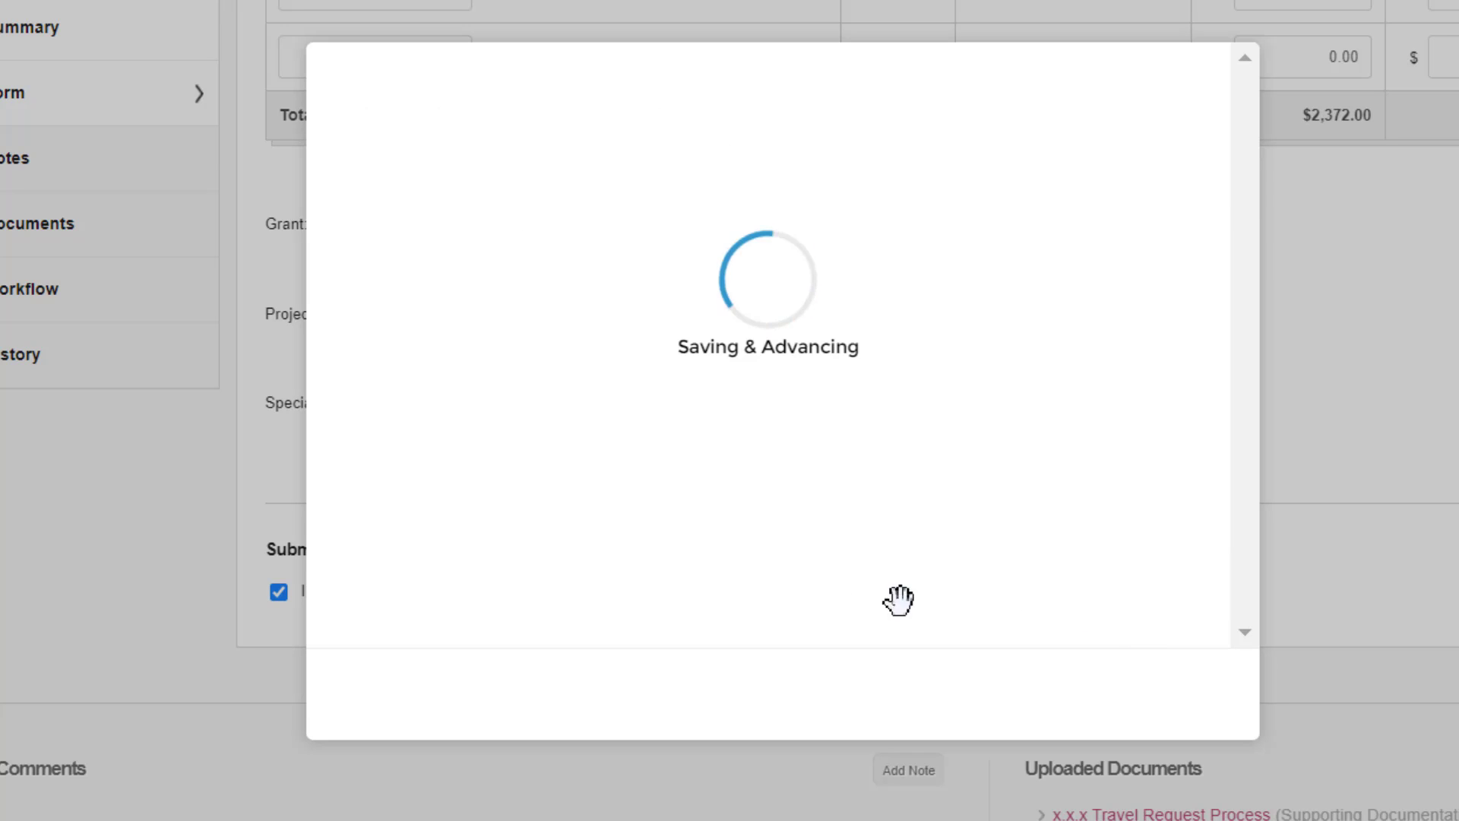